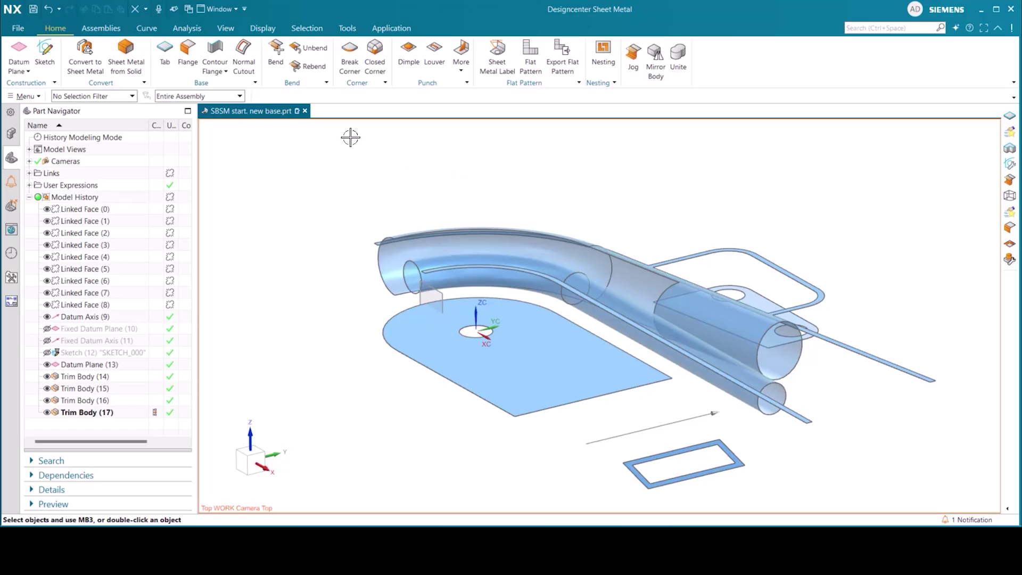
Start a tab sketch on the flat face and project the hole and face edges.
click(170, 62)
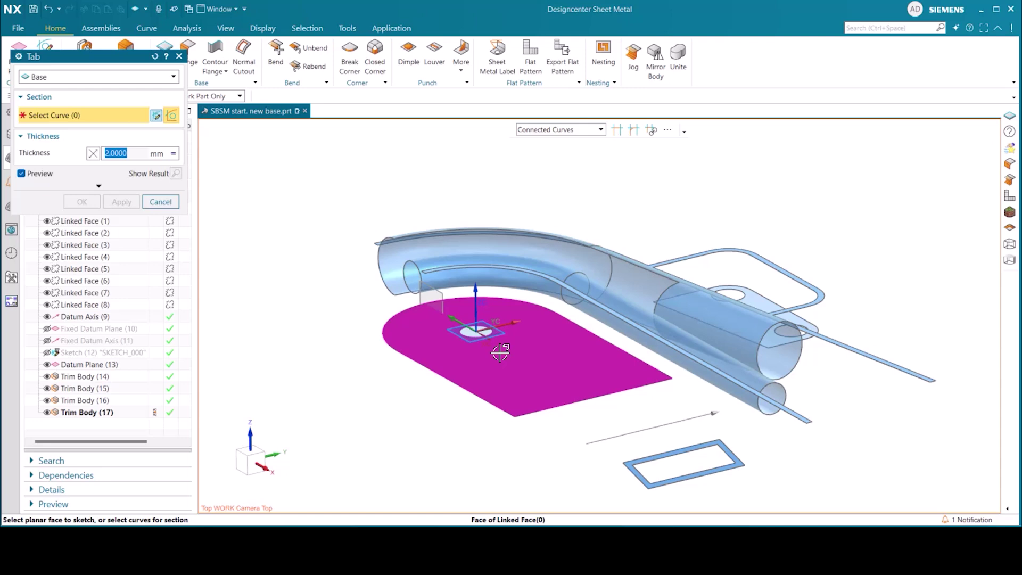
click(487, 320)
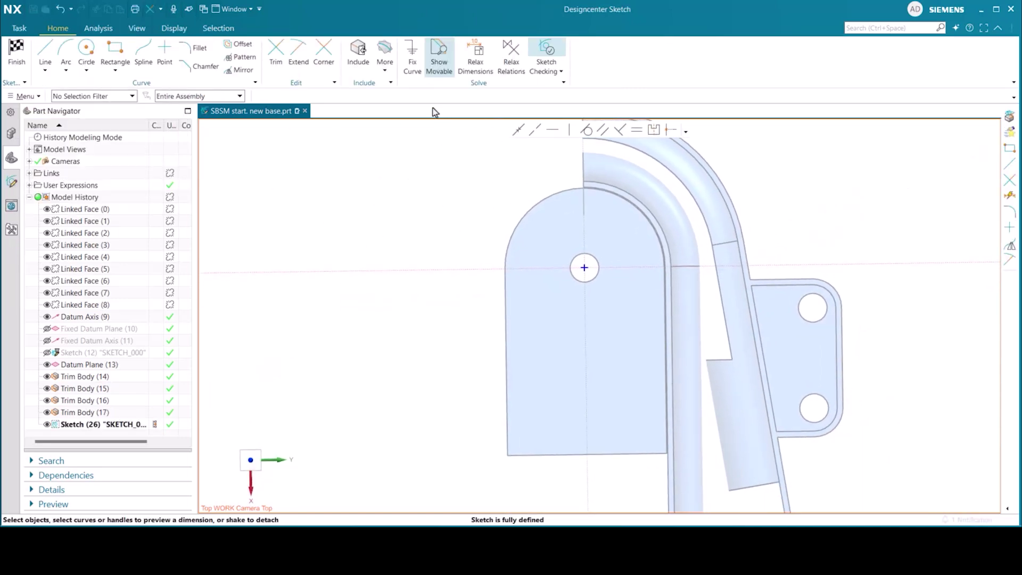
click(389, 78)
click(406, 97)
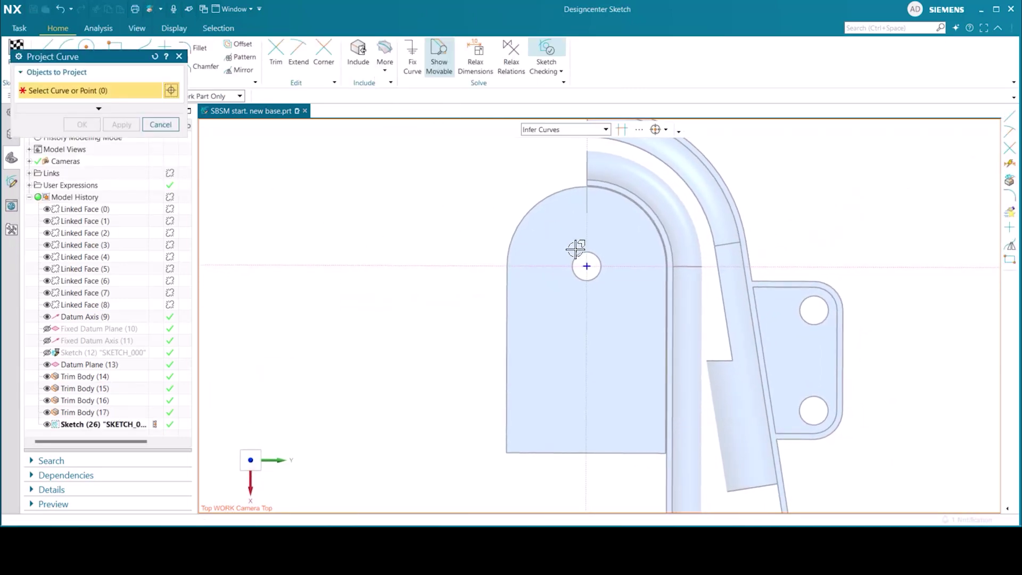
click(588, 253)
click(619, 453)
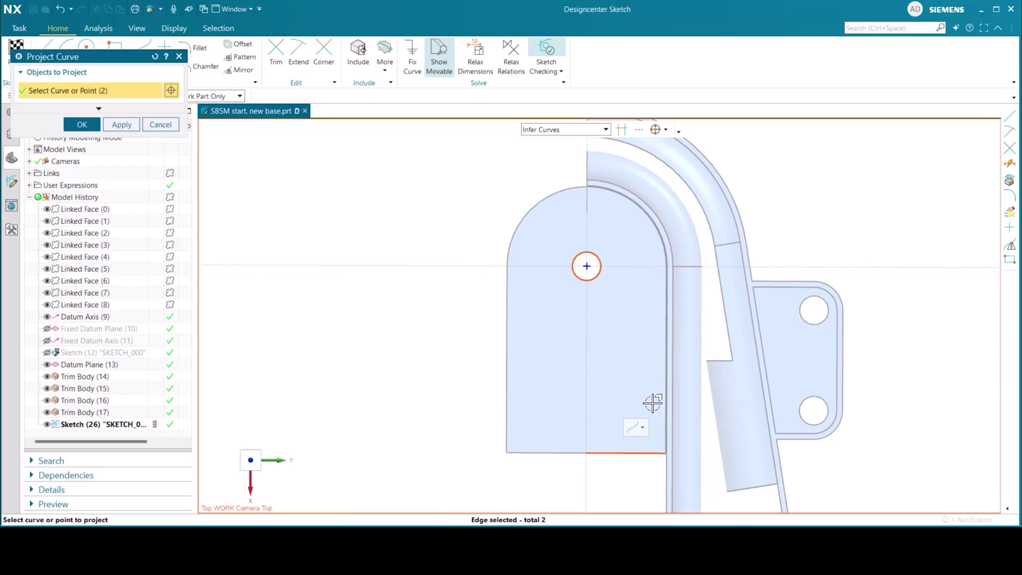
click(666, 388)
click(81, 124)
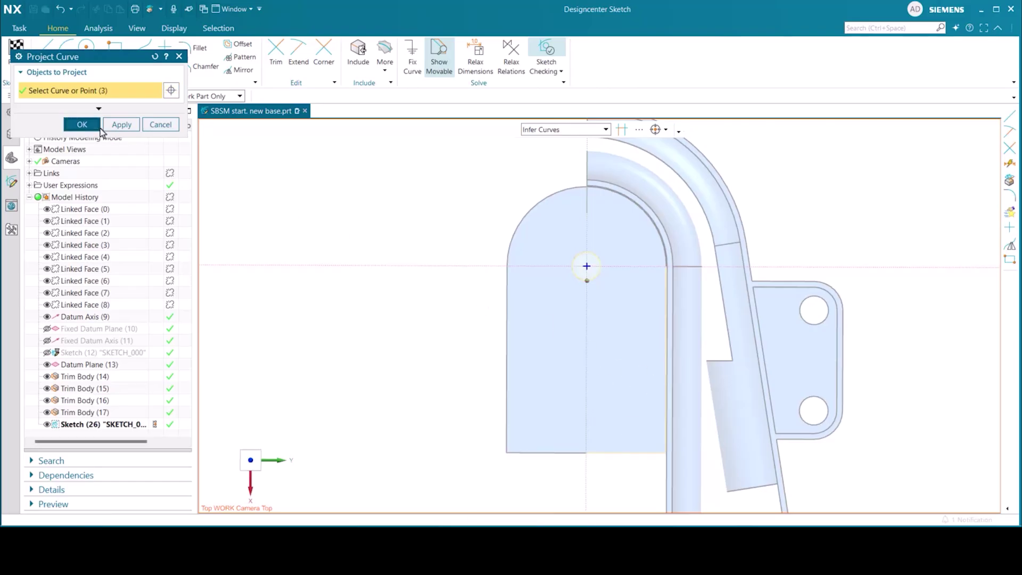
Draw the notched profile lines from the bottom edge across toward the hole.
click(53, 58)
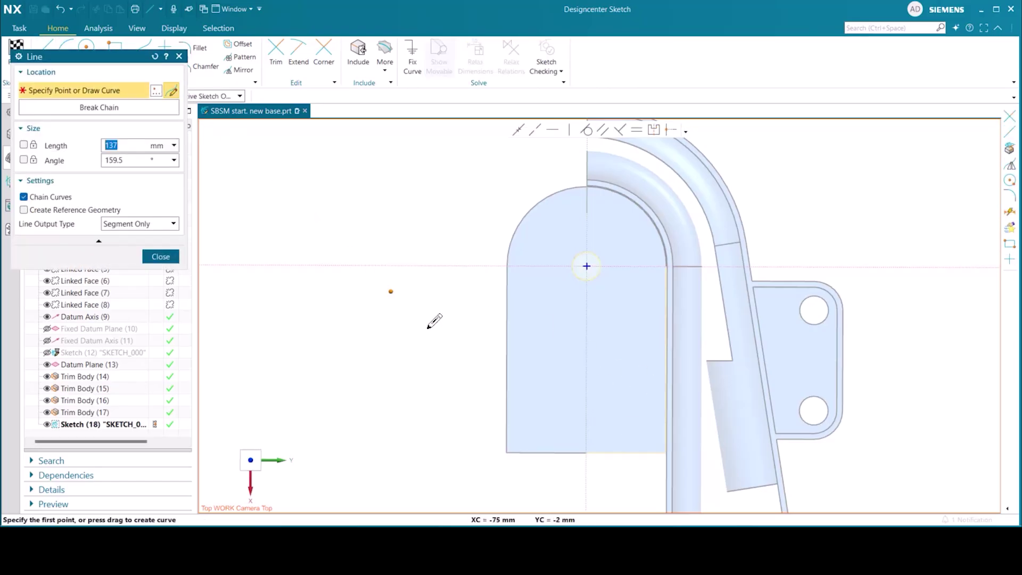
click(587, 453)
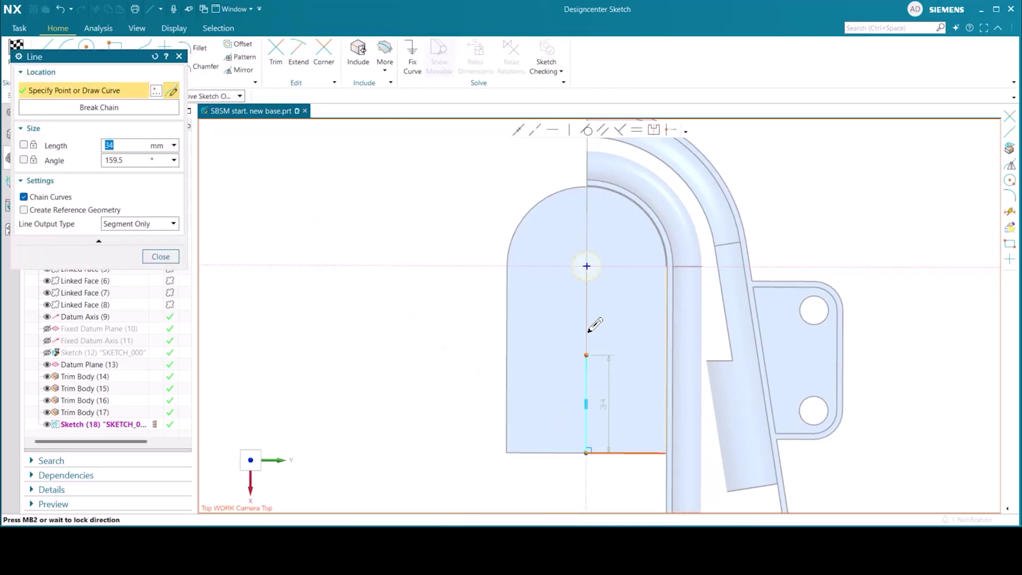
click(587, 220)
click(635, 219)
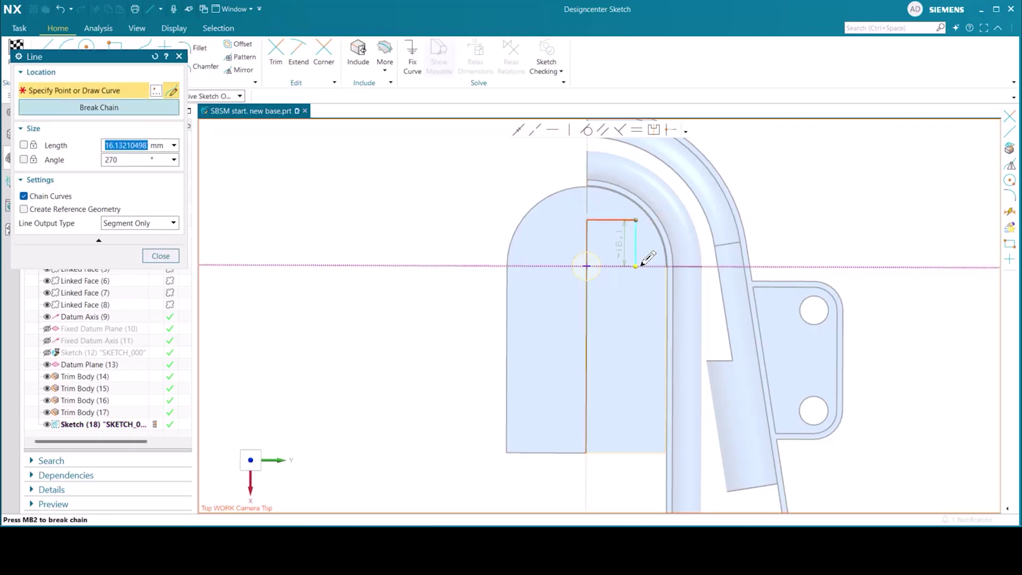
click(636, 266)
click(667, 265)
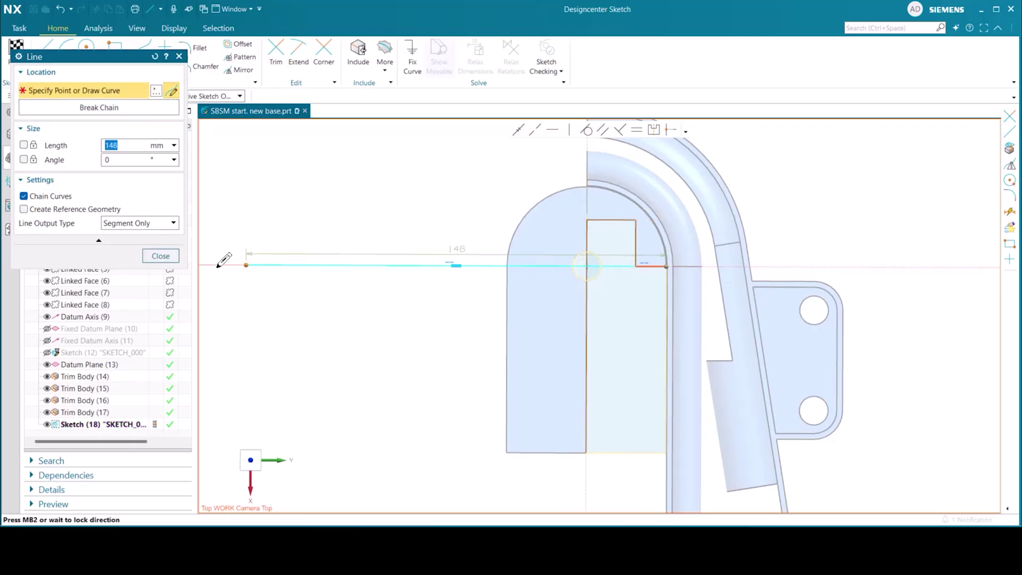
click(161, 256)
Trim the stray line stub by the hole, finish the sketch, and create the 2 mm tab.
click(276, 55)
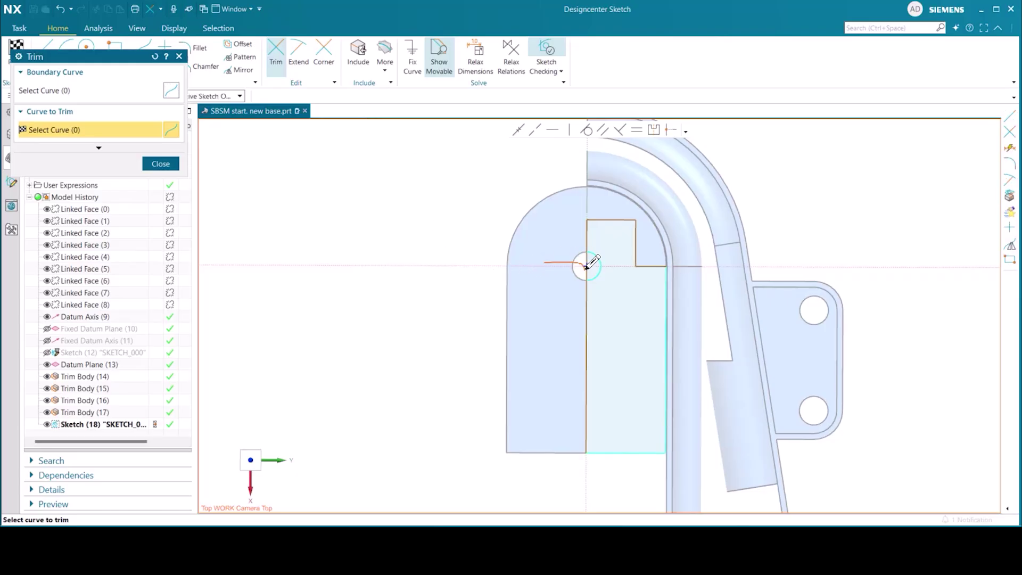
drag(563, 260, 584, 268)
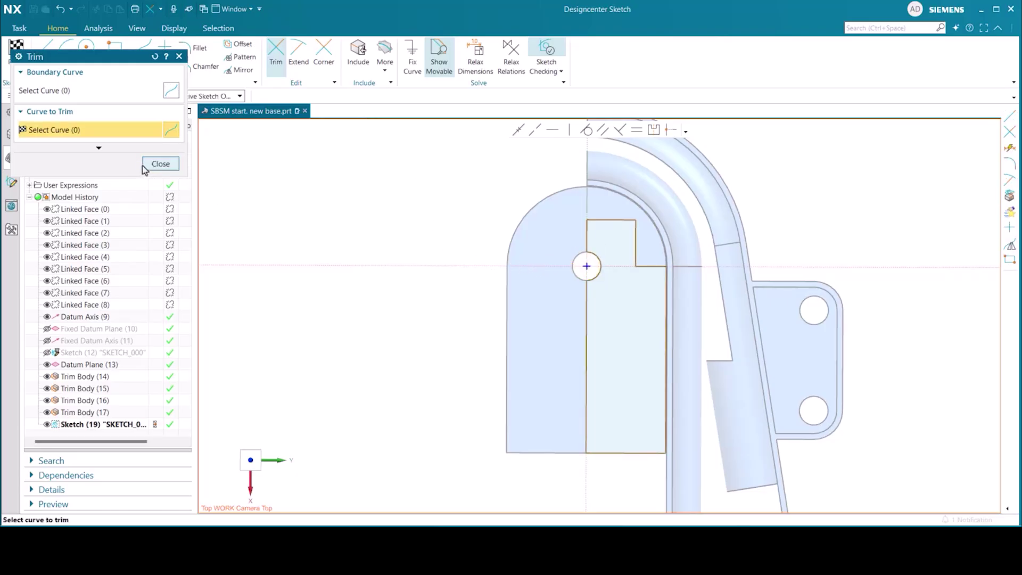
click(161, 163)
click(27, 66)
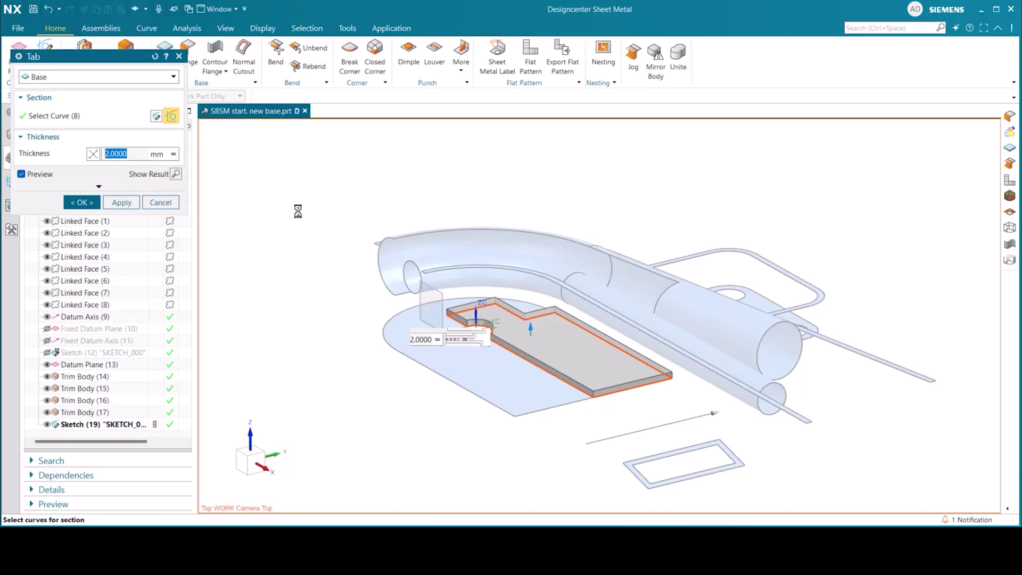
click(74, 199)
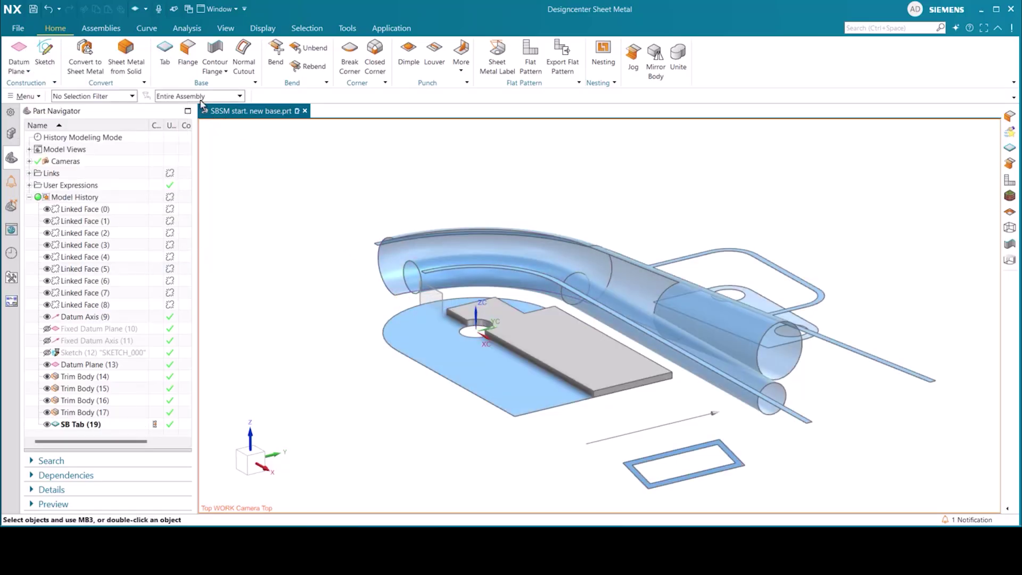
Flange the tab's long edge, then the new flange's top edge, both 12 mm.
click(192, 73)
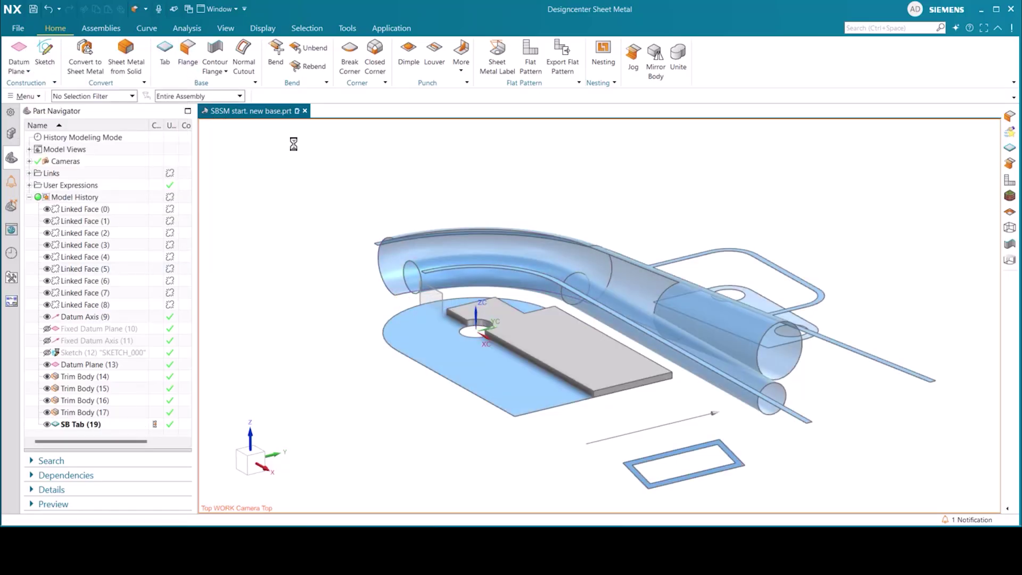
click(569, 314)
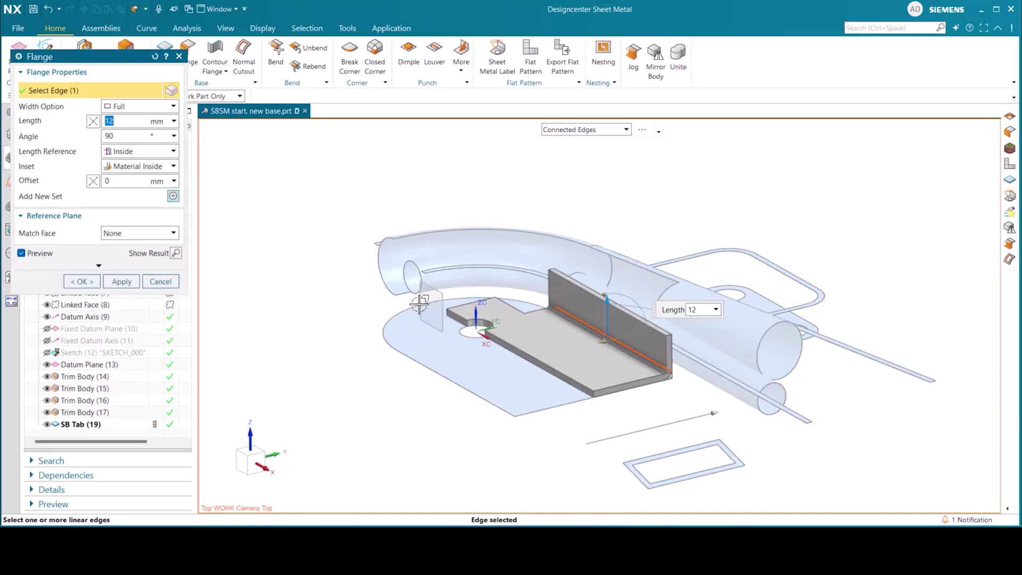
click(120, 281)
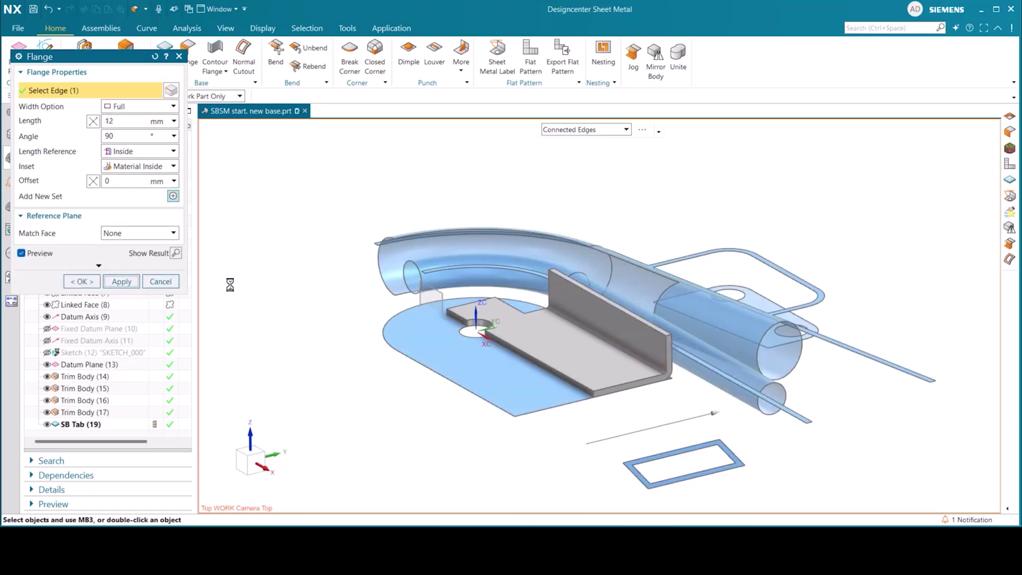
click(570, 277)
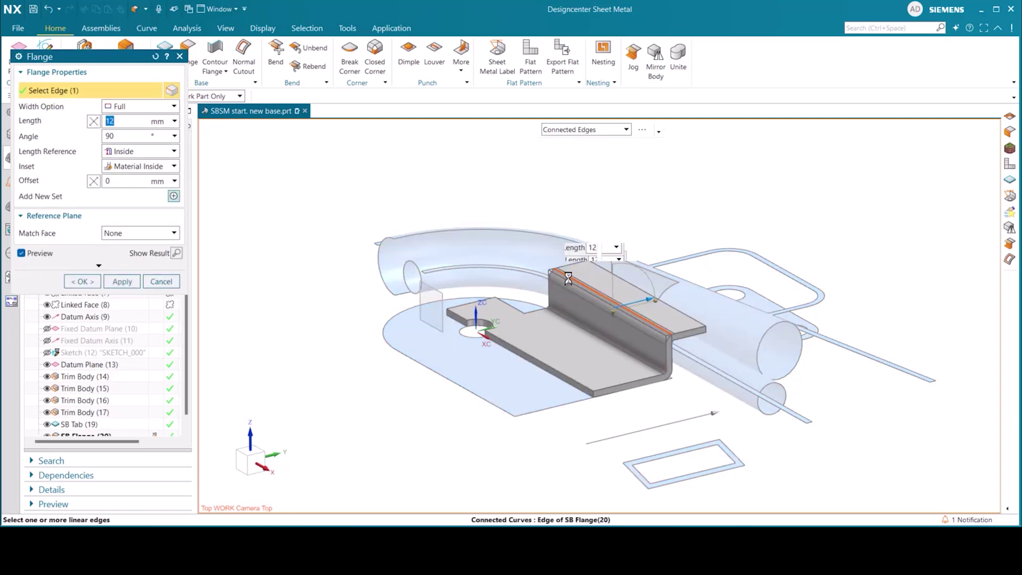
click(90, 282)
key(ctrl+alt+r)
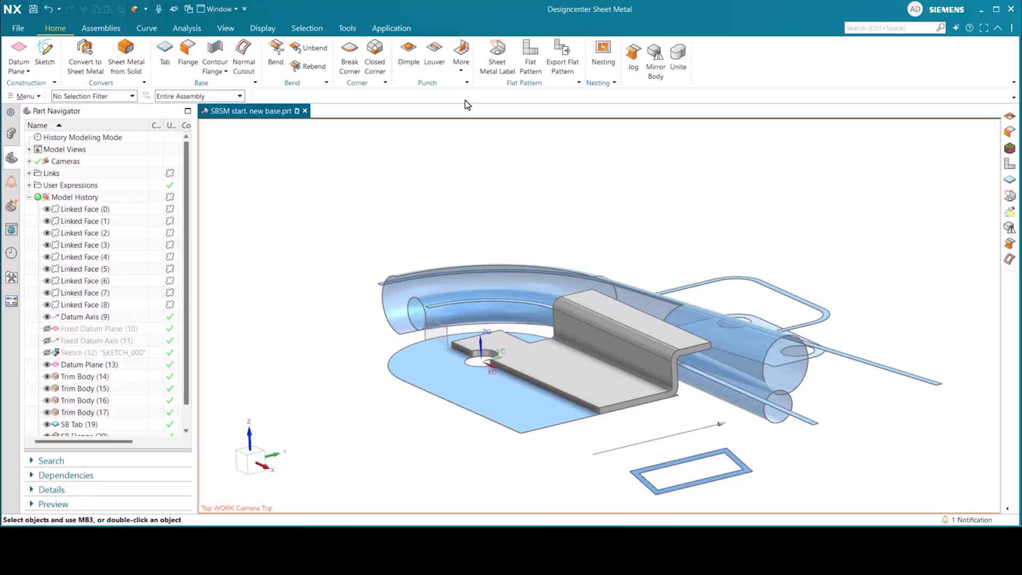
Sketch a straight bead path on the tab face, running from below the hole to the tab's end.
click(462, 65)
click(468, 111)
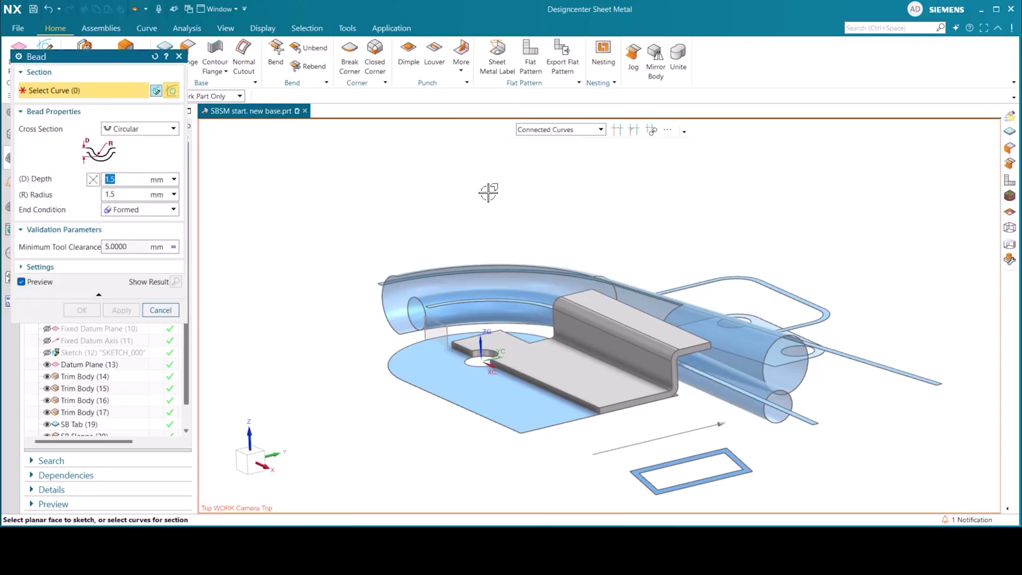
click(543, 366)
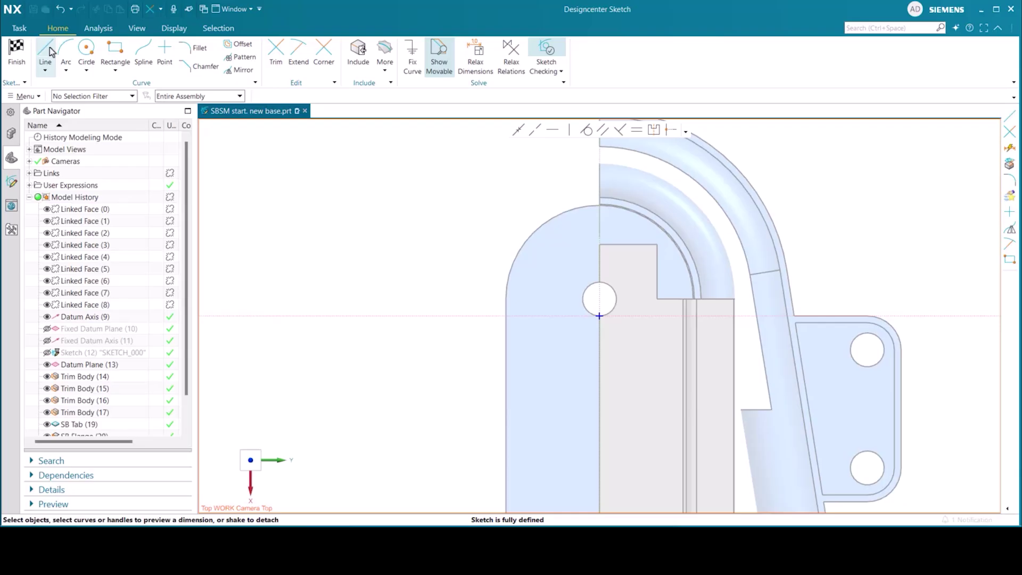
click(45, 52)
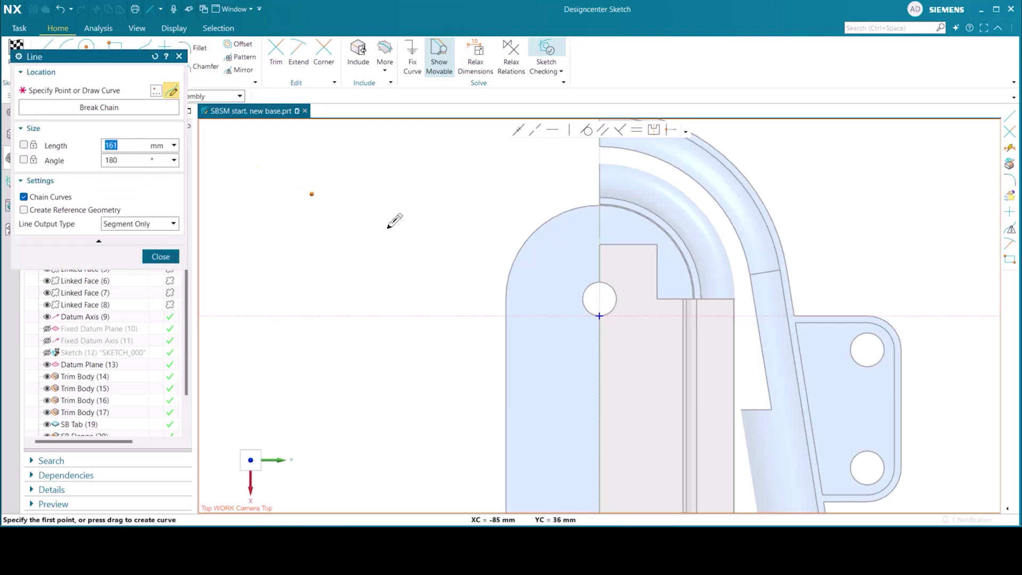
click(640, 316)
click(639, 503)
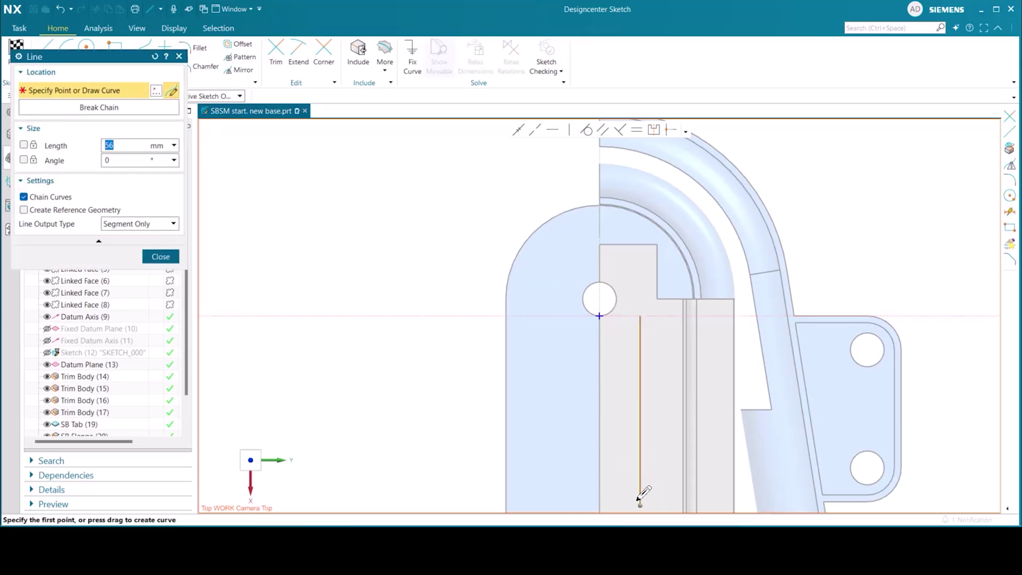
click(161, 256)
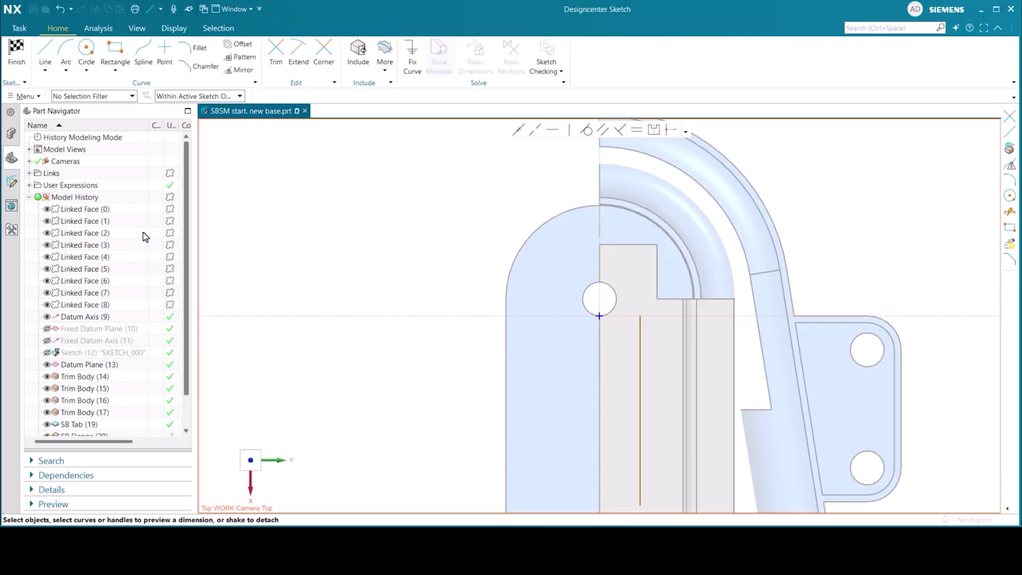
click(16, 53)
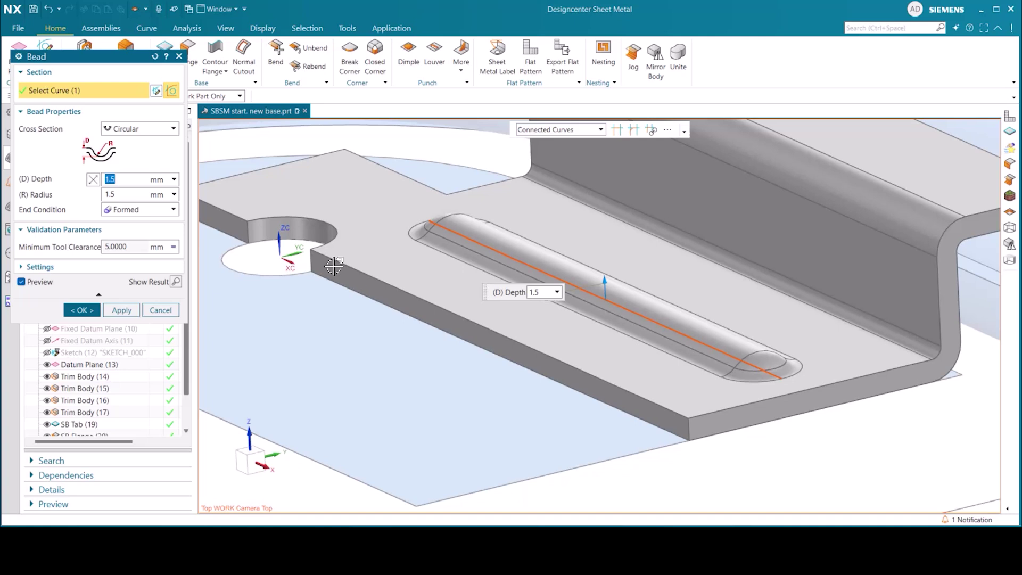
Try U-Shaped and V-Shaped bead cross sections, then settle on Circular.
click(152, 131)
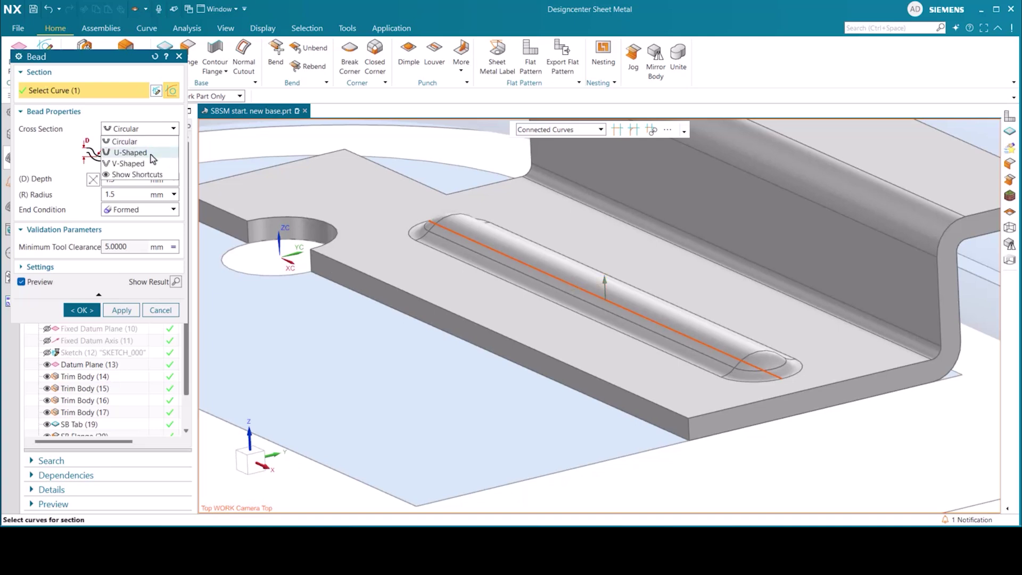
click(130, 153)
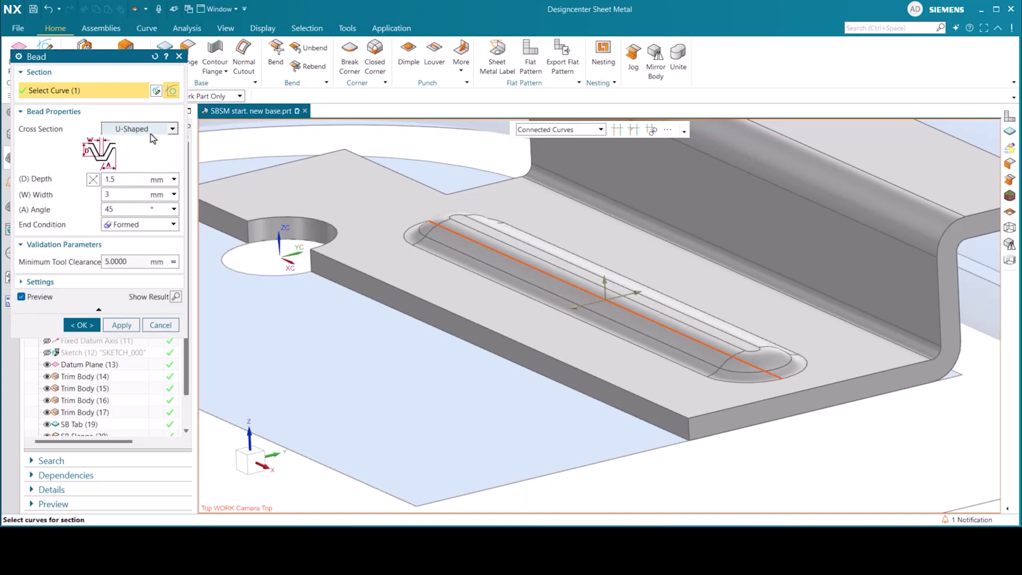
click(152, 130)
click(147, 165)
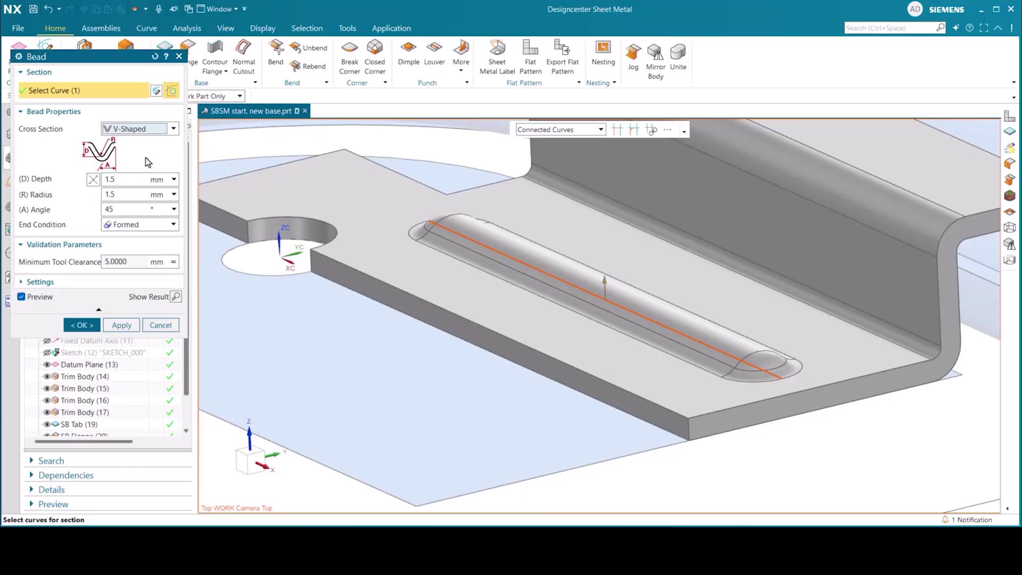
click(149, 137)
click(149, 140)
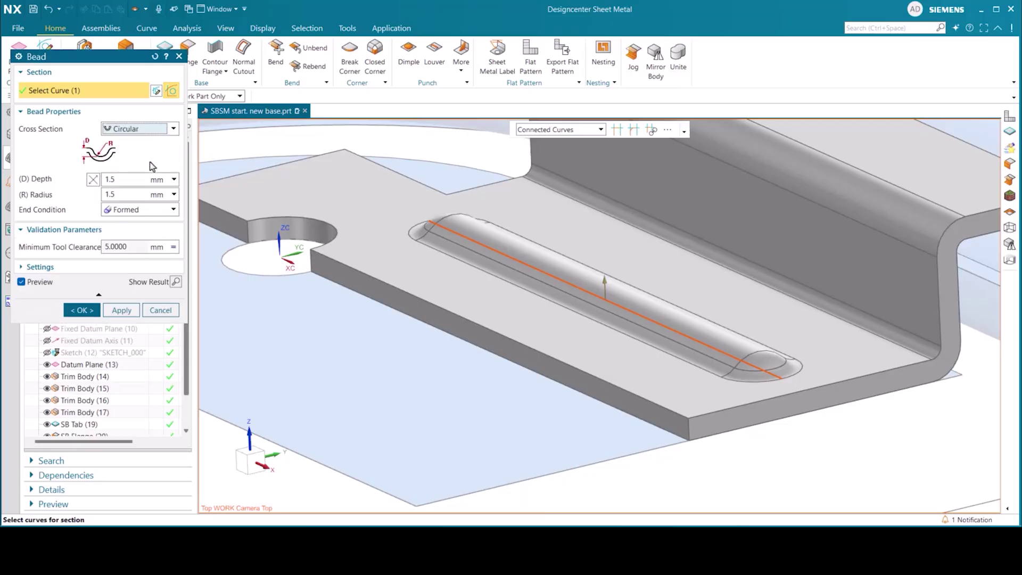
Try Lanced and Punched bead ends, then create a 1.5 mm formed bead.
click(136, 210)
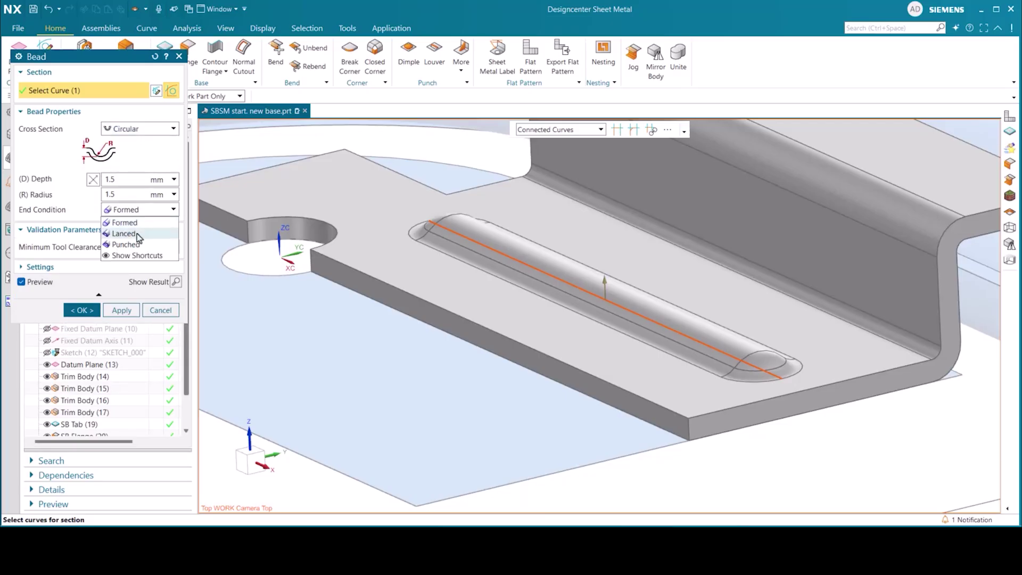
click(137, 236)
click(138, 209)
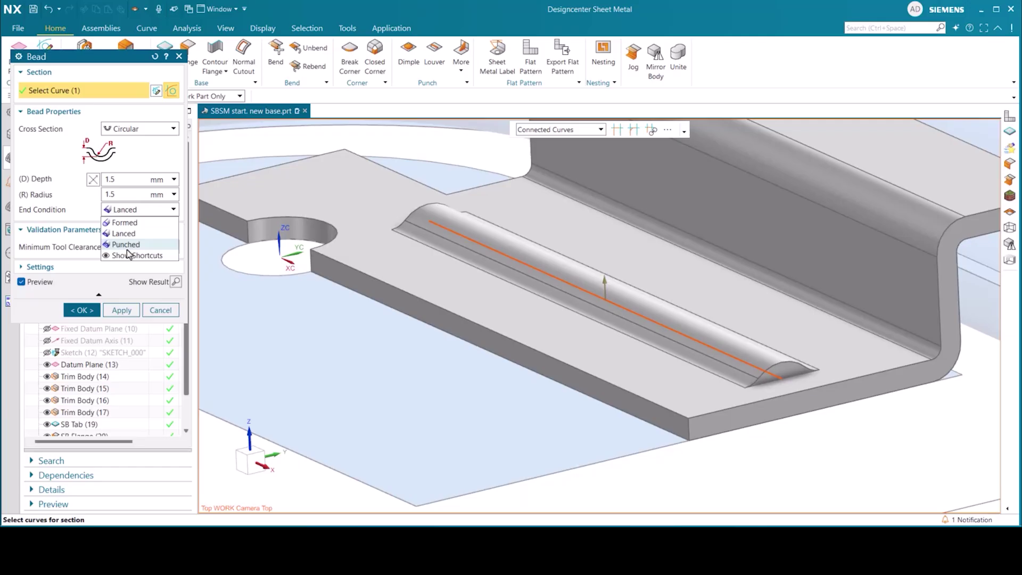
click(126, 245)
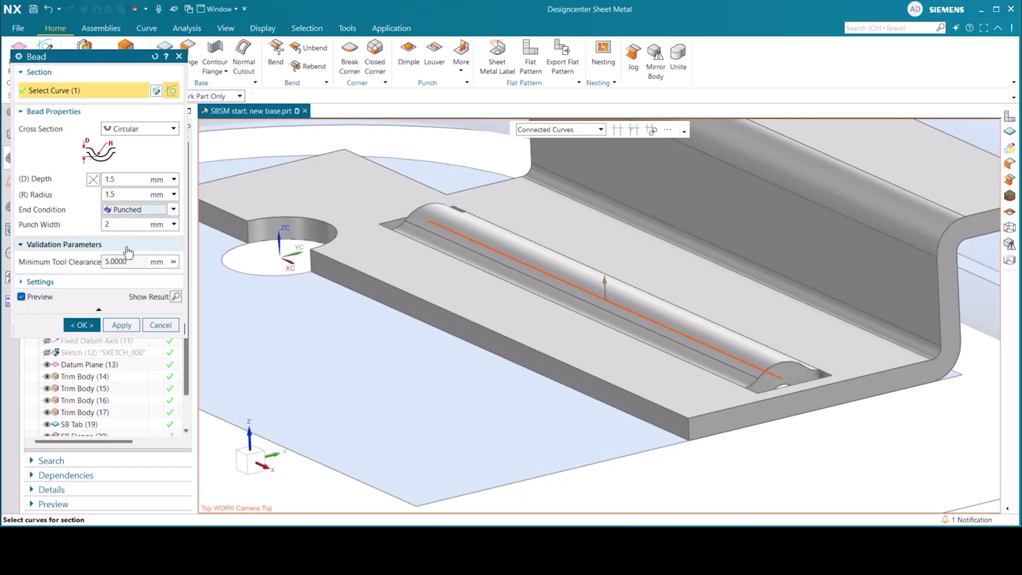
click(129, 211)
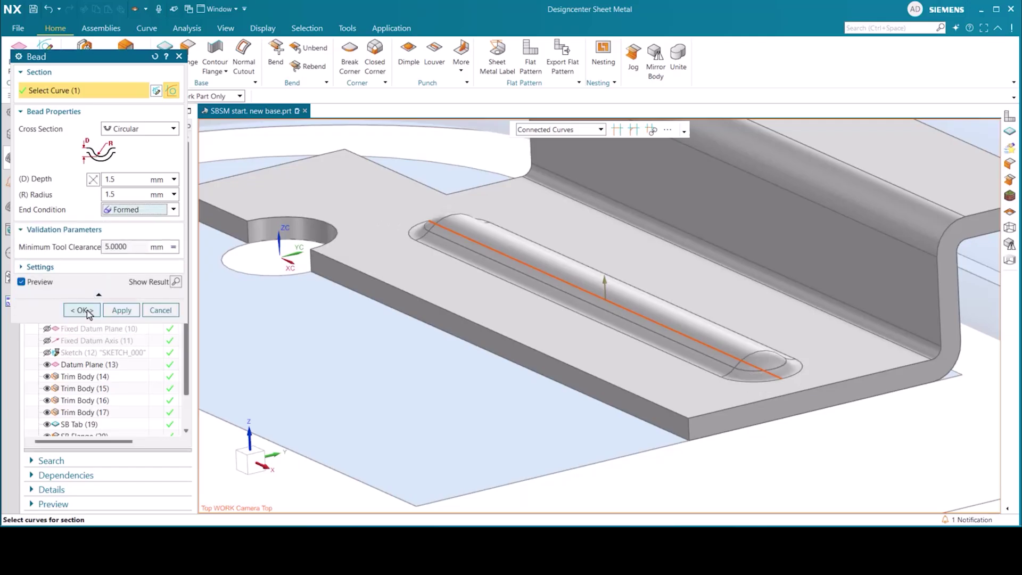
click(82, 310)
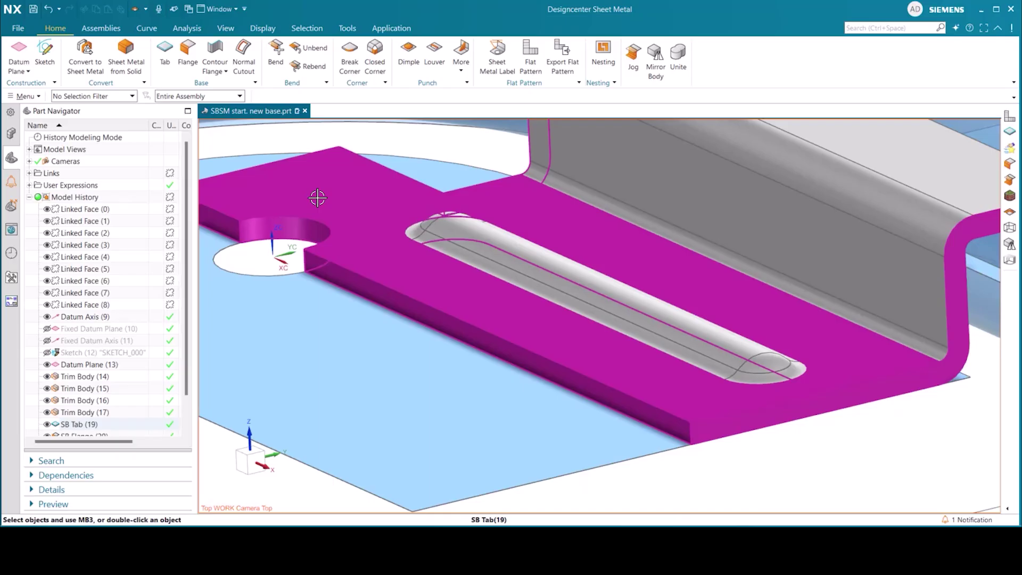
scroll(316, 197, down, 2)
scroll(342, 194, down, 2)
scroll(359, 200, down, 2)
scroll(459, 179, down, 1)
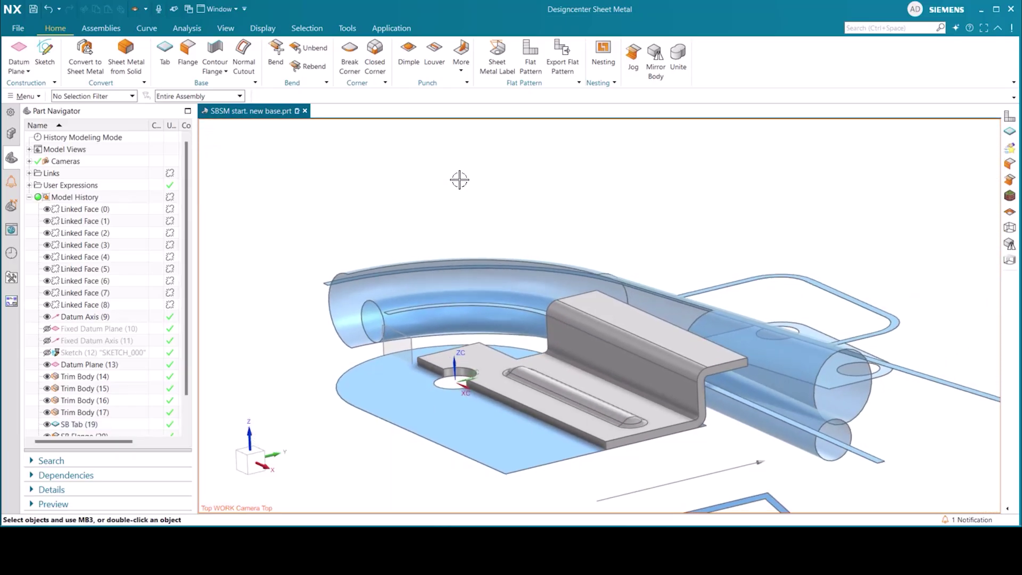
scroll(459, 179, down, 1)
scroll(469, 178, down, 1)
scroll(479, 179, down, 1)
scroll(496, 173, down, 1)
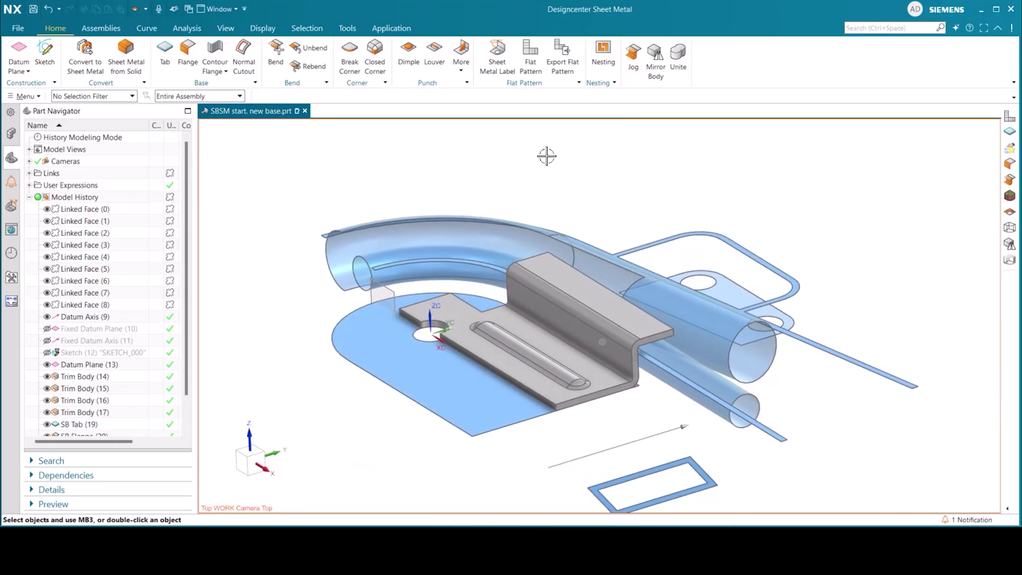
Flatten the part with the tab's top face upward, creating FLAT-PATTERN#1.
click(530, 64)
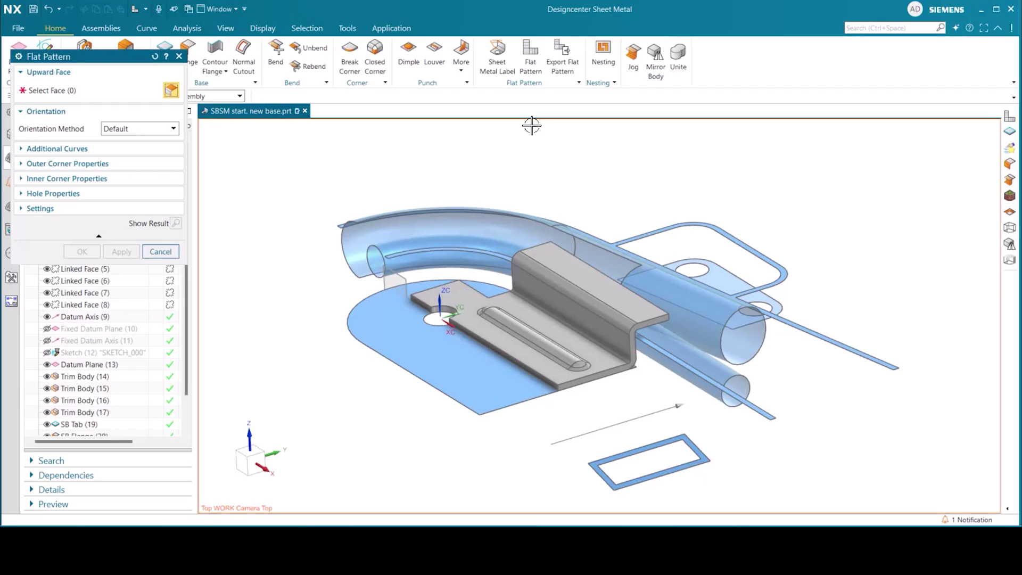
click(503, 295)
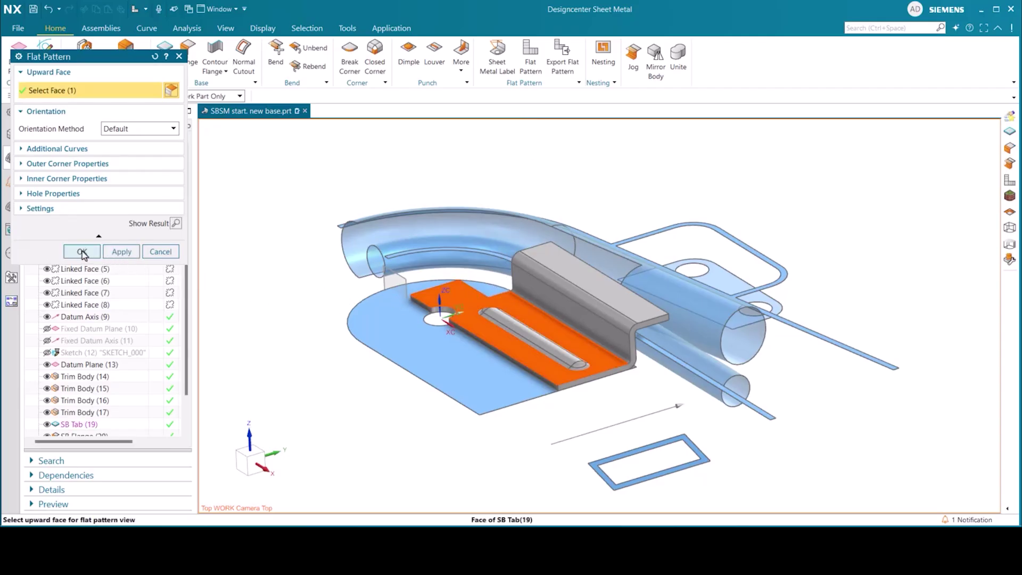
click(82, 253)
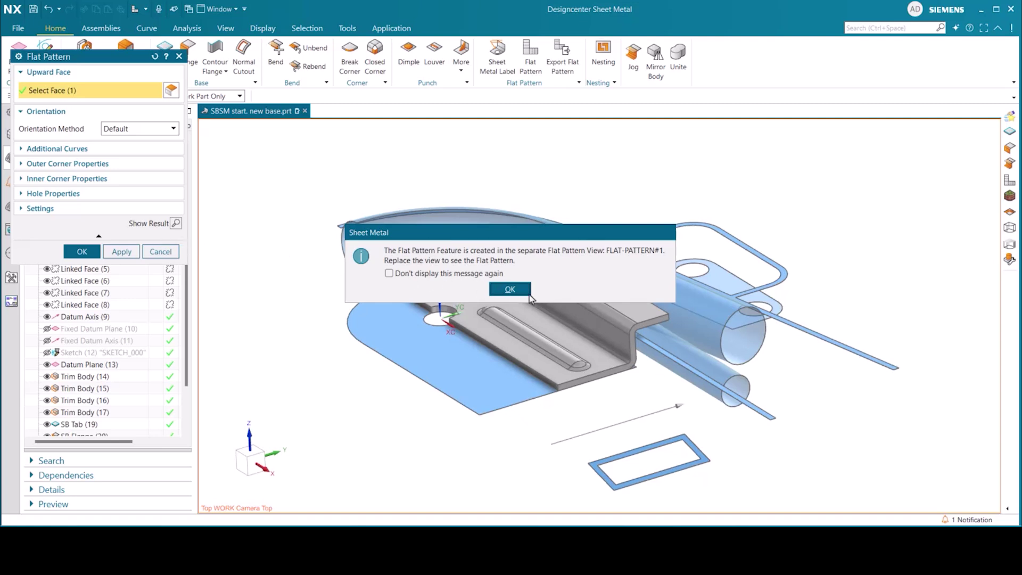
Open the FLAT-PATTERN#1 model view and drag the cut-length note left of the part.
click(510, 290)
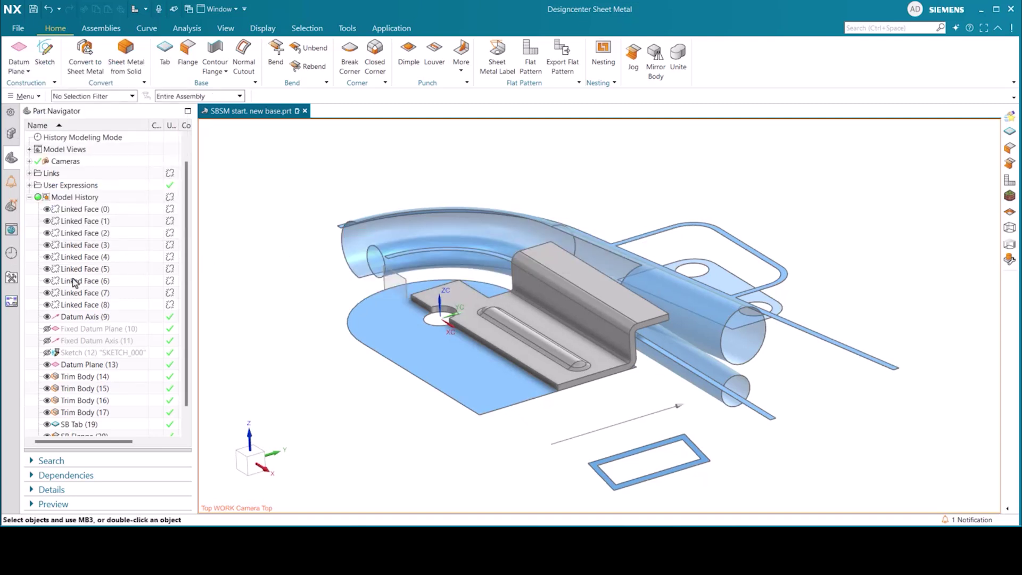
scroll(70, 276, down, 2)
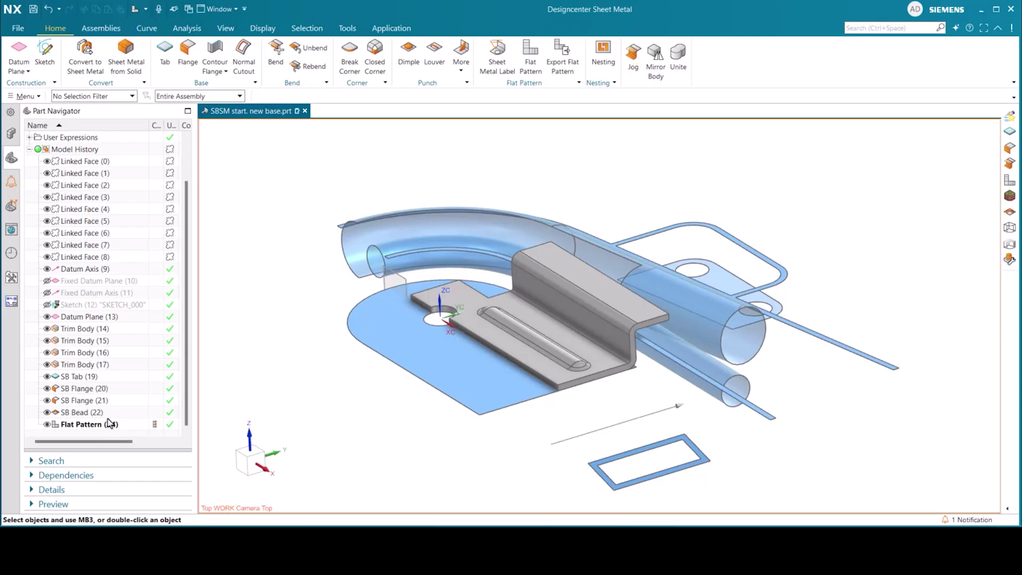
scroll(114, 386, up, 2)
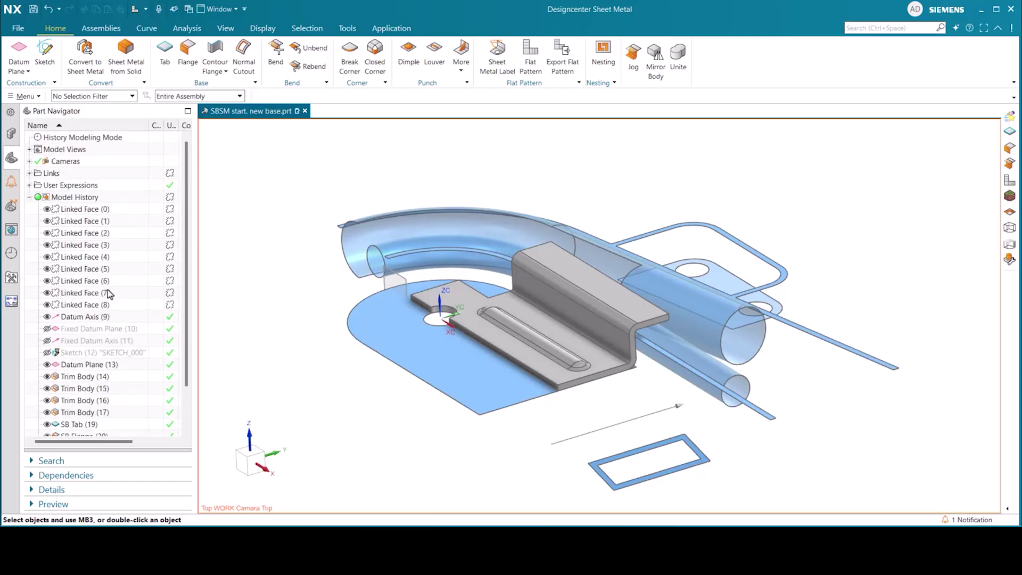
click(29, 151)
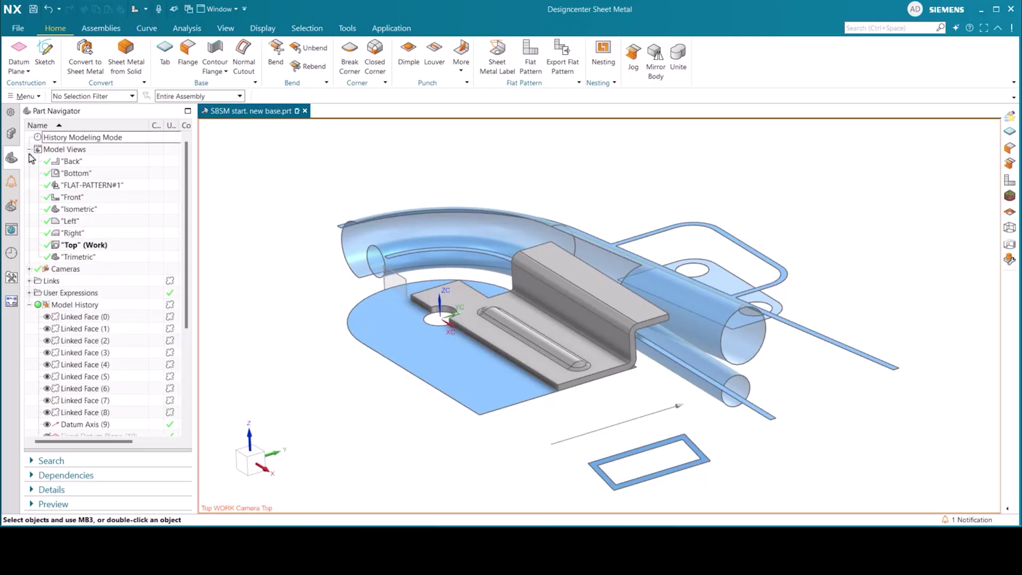
double_click(79, 188)
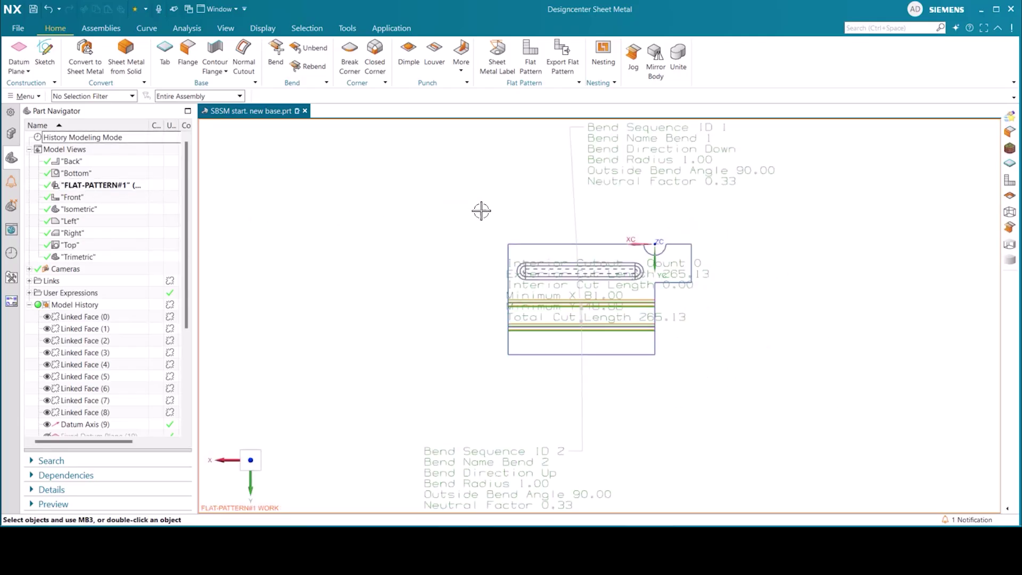
scroll(535, 280, down, 1)
scroll(550, 295, down, 1)
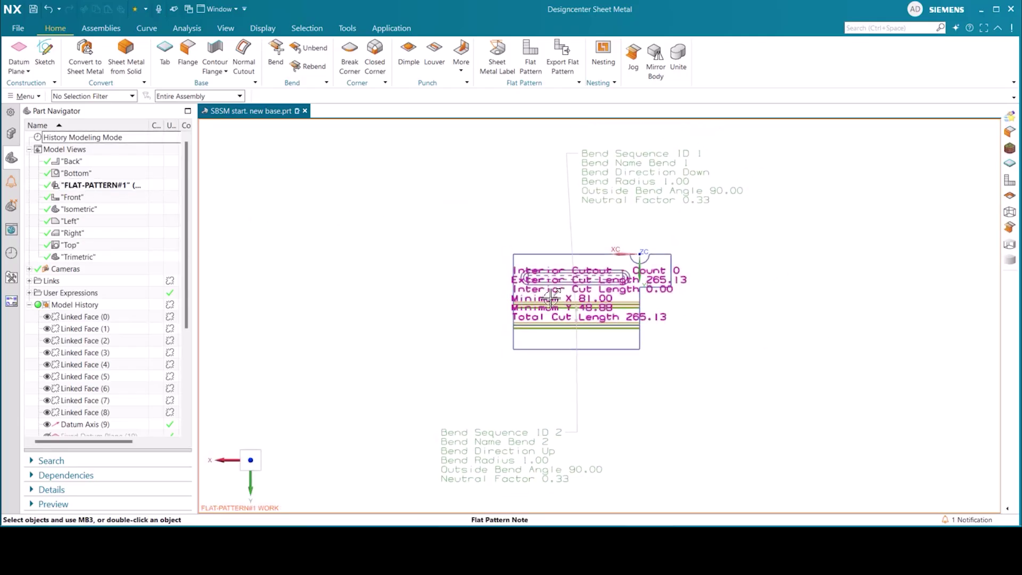
drag(550, 295, 421, 288)
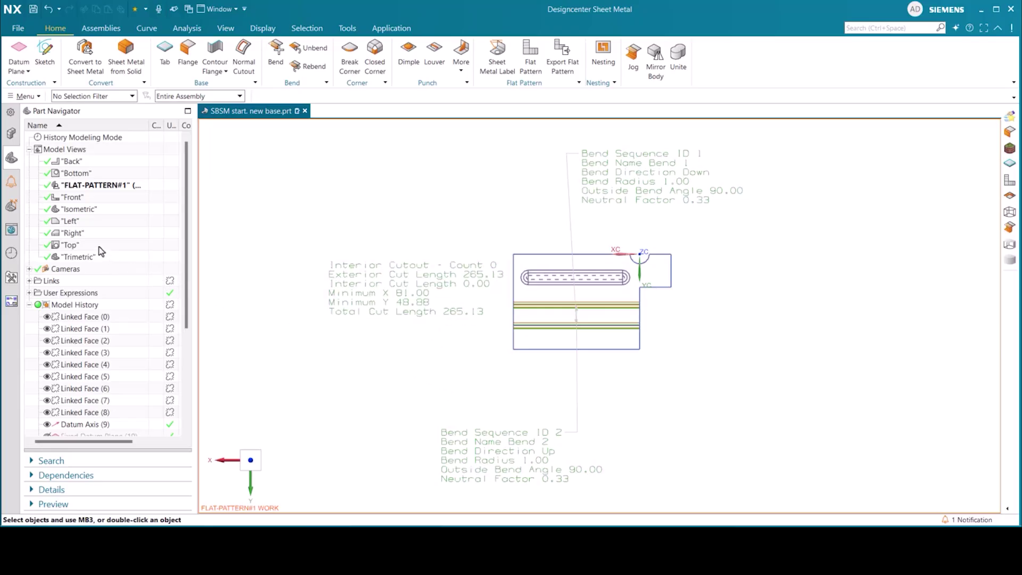
Return to the Top view and open a second window, tiled side by side.
double_click(72, 245)
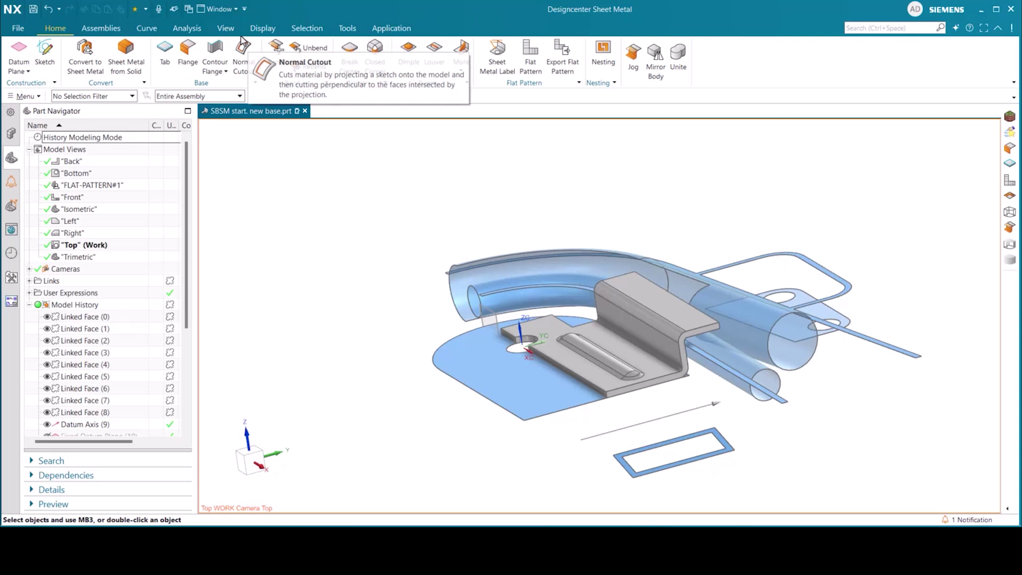
click(226, 28)
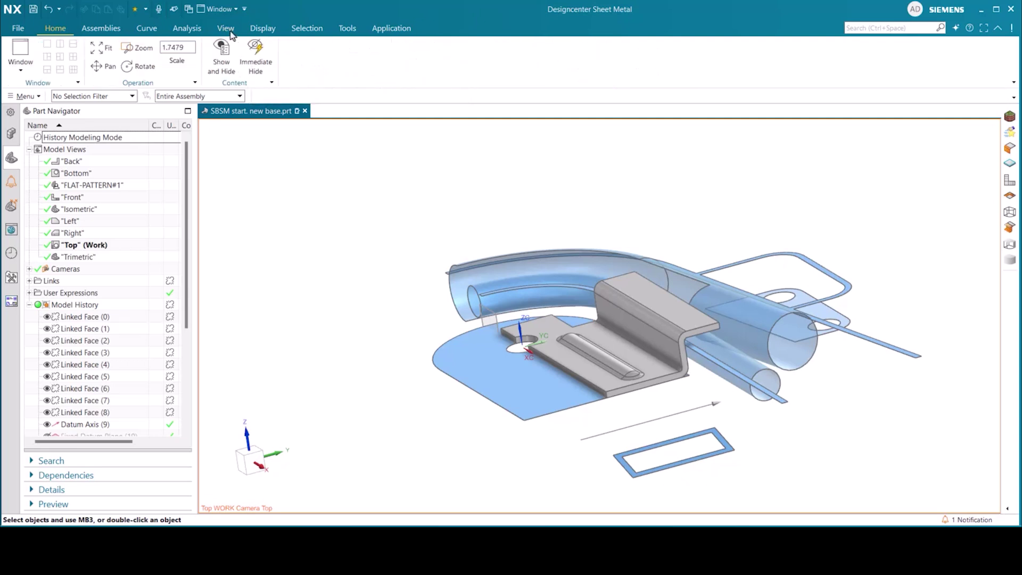
click(25, 73)
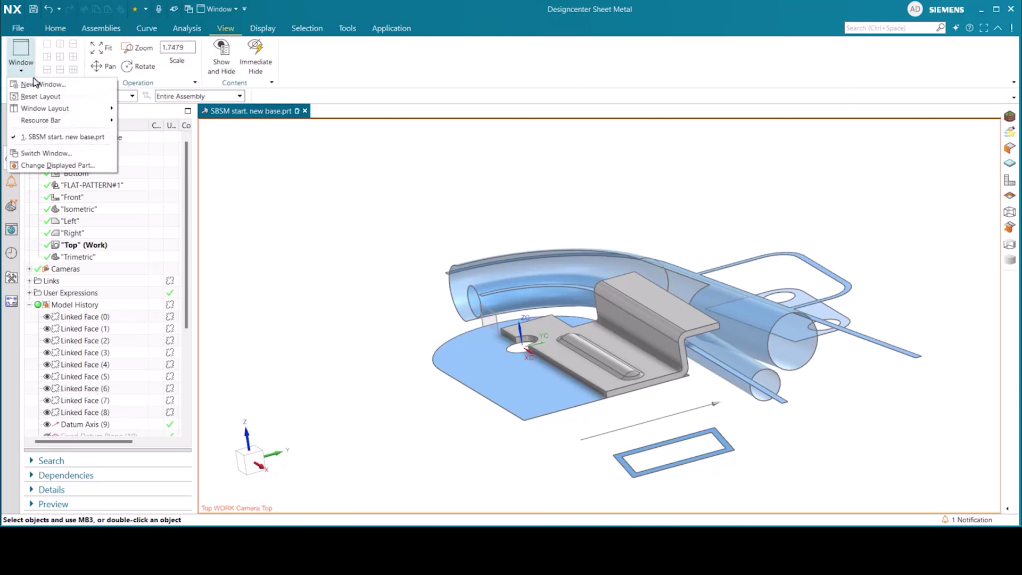
click(45, 85)
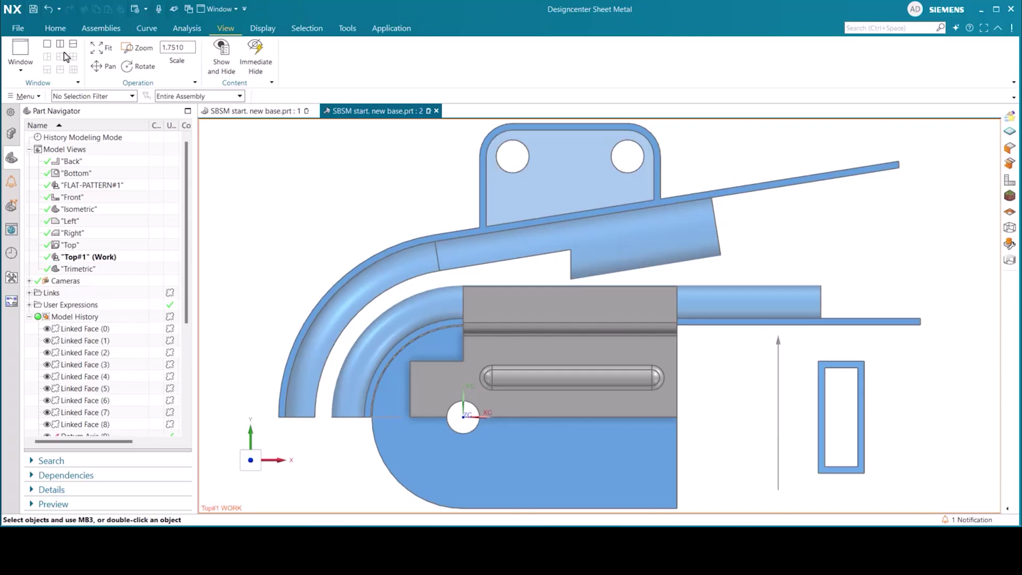
click(64, 45)
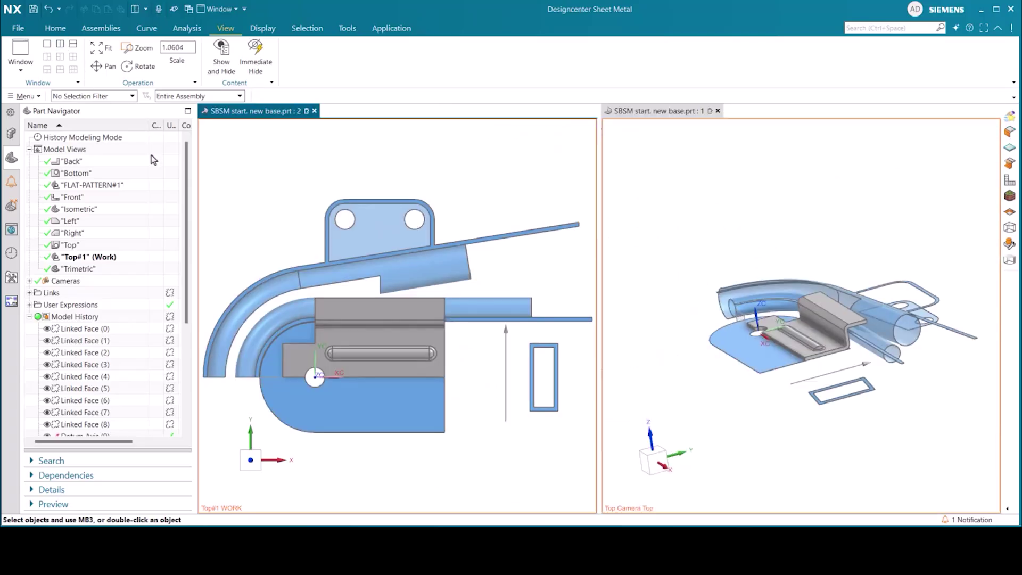
Show FLAT-PATTERN#1 in the left window and make the 3-D model window active.
double_click(92, 185)
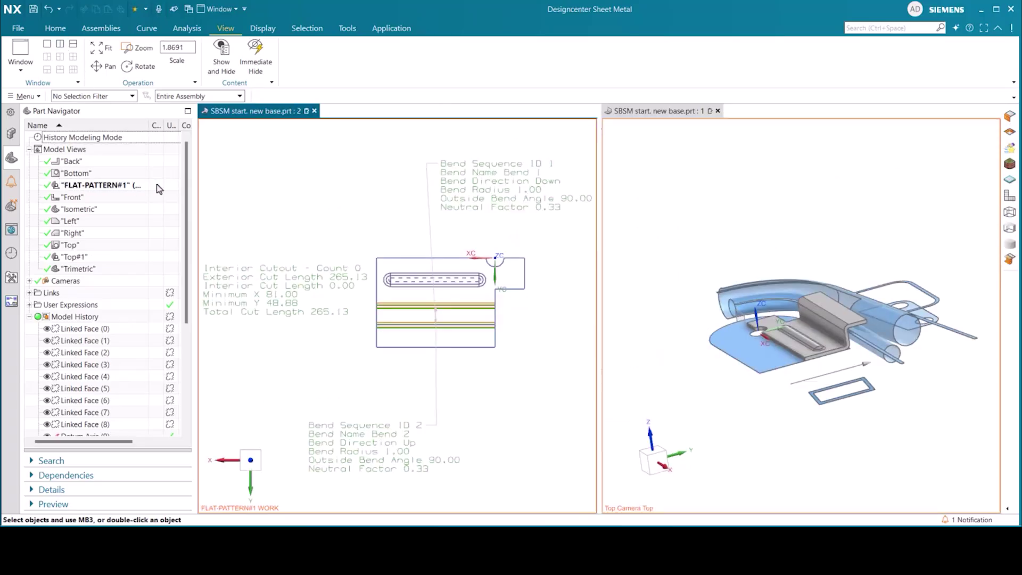
click(689, 232)
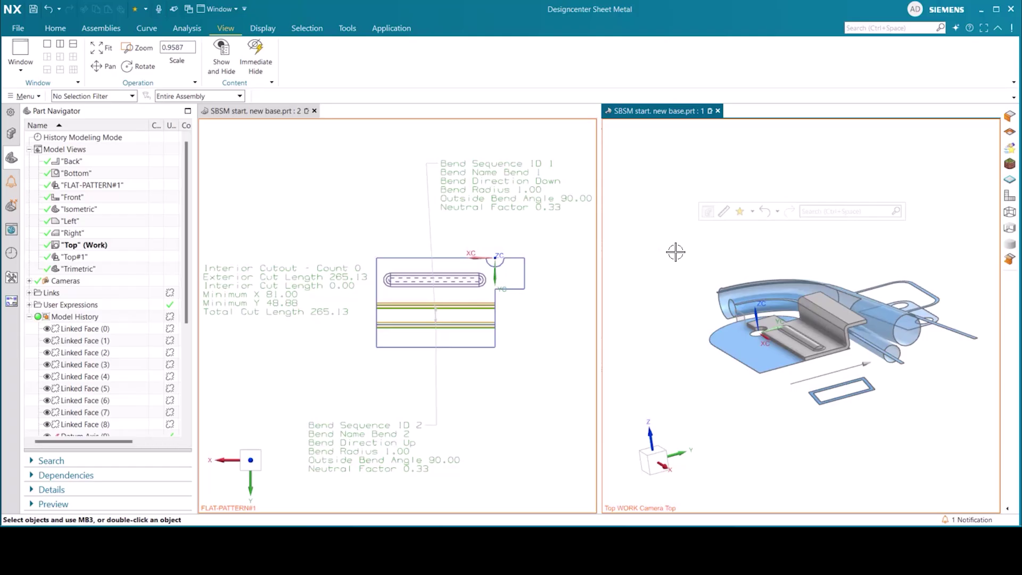
click(65, 31)
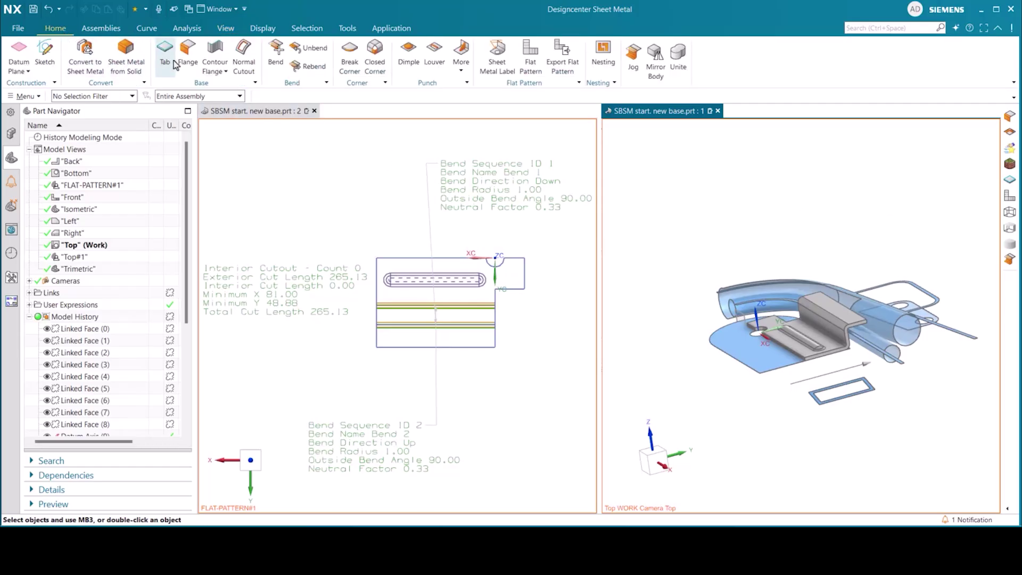
Add a flange along two selected edges of the part.
click(215, 56)
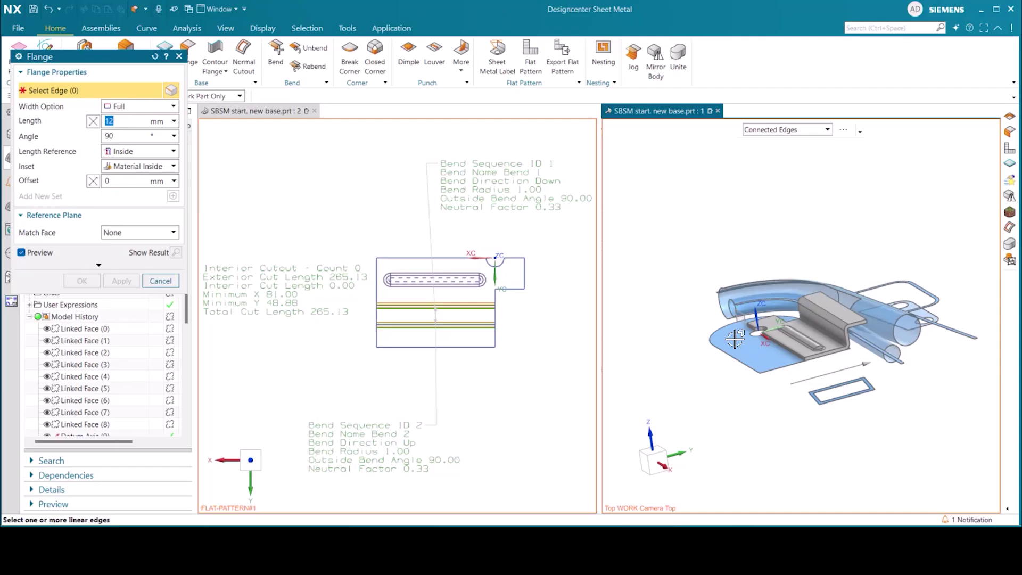
click(785, 341)
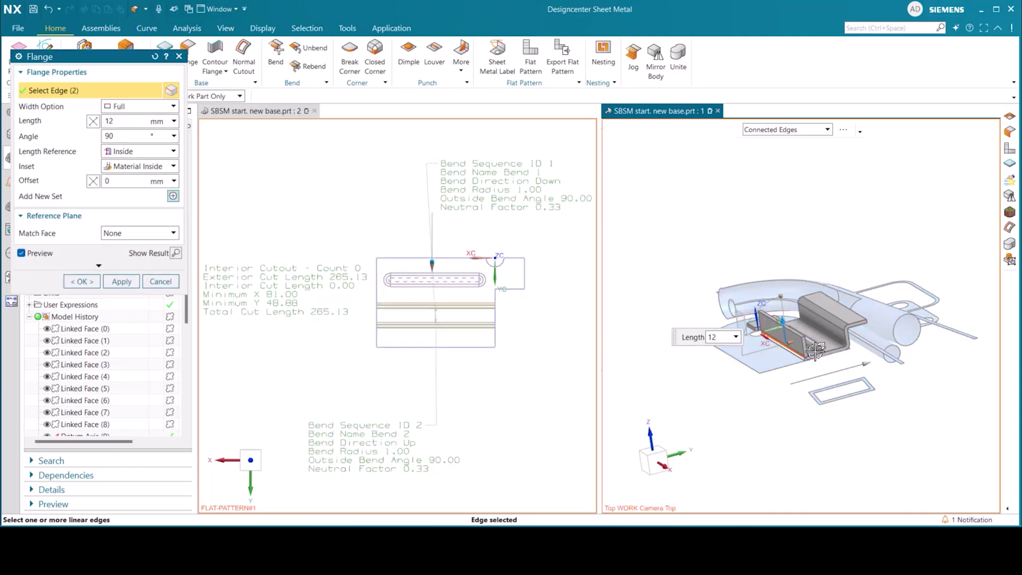
click(815, 348)
click(160, 282)
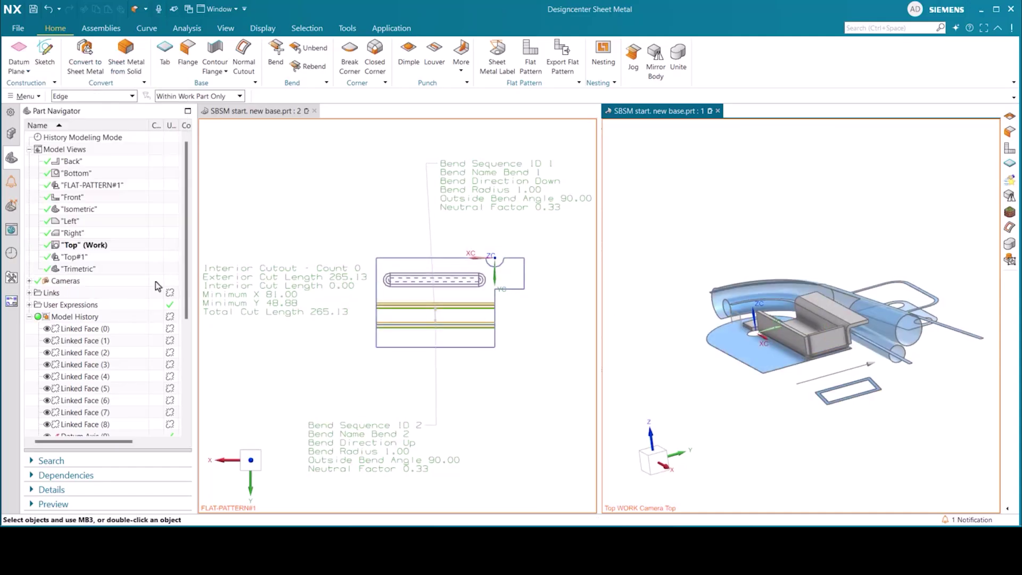
scroll(121, 335, down, 3)
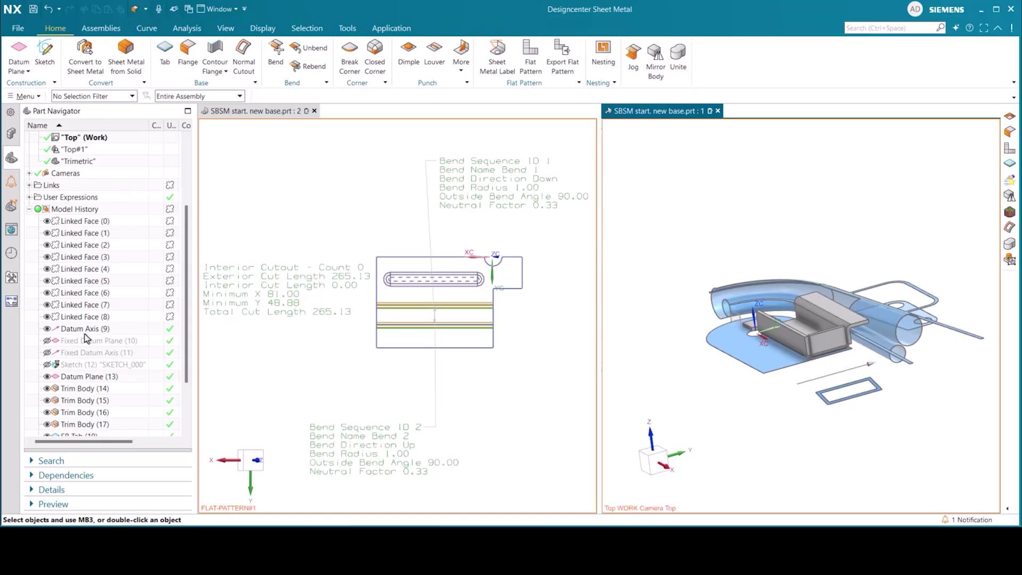
scroll(104, 375, down, 2)
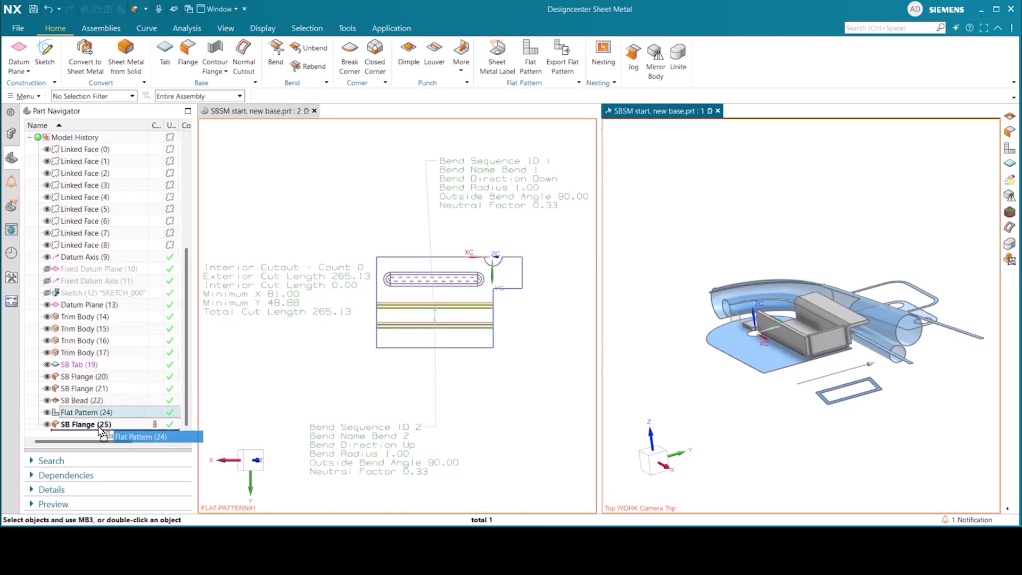
Move SB Flange above Flat Pattern and place the Bend 4 and Bend 3 callouts.
drag(84, 424, 84, 412)
scroll(422, 258, down, 2)
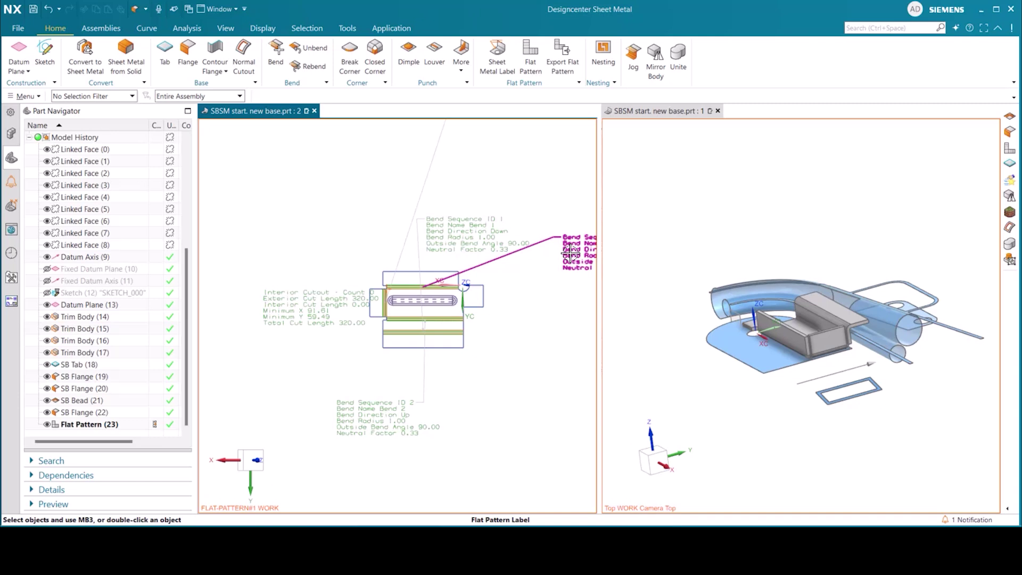
drag(549, 246, 527, 311)
scroll(544, 274, down, 3)
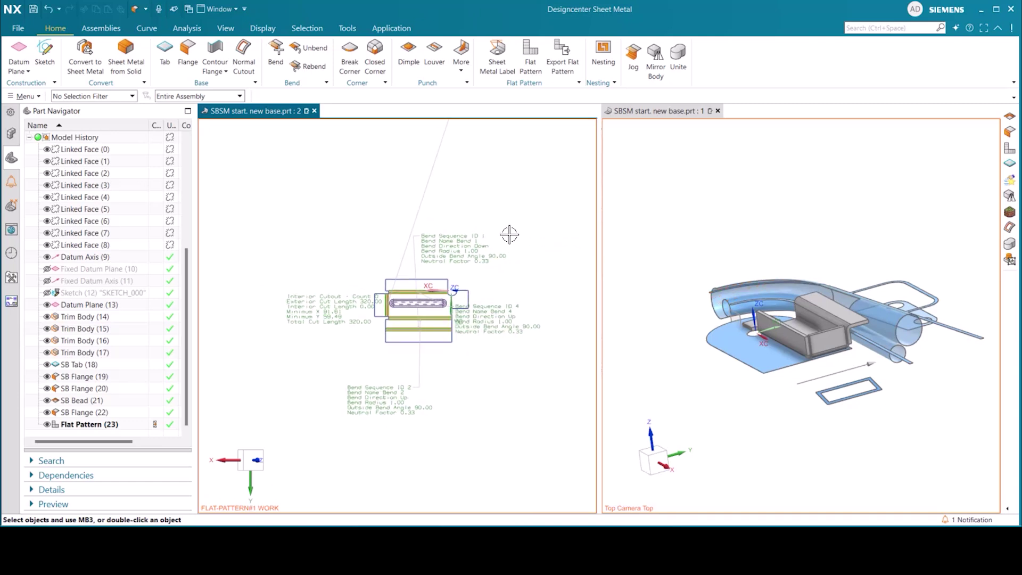
drag(448, 137, 374, 259)
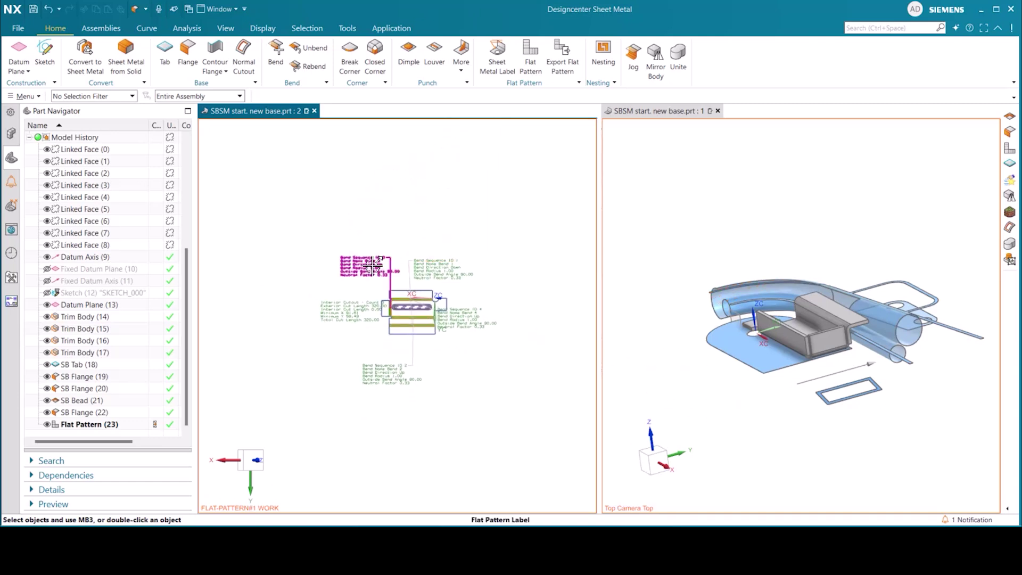
scroll(511, 290, up, 3)
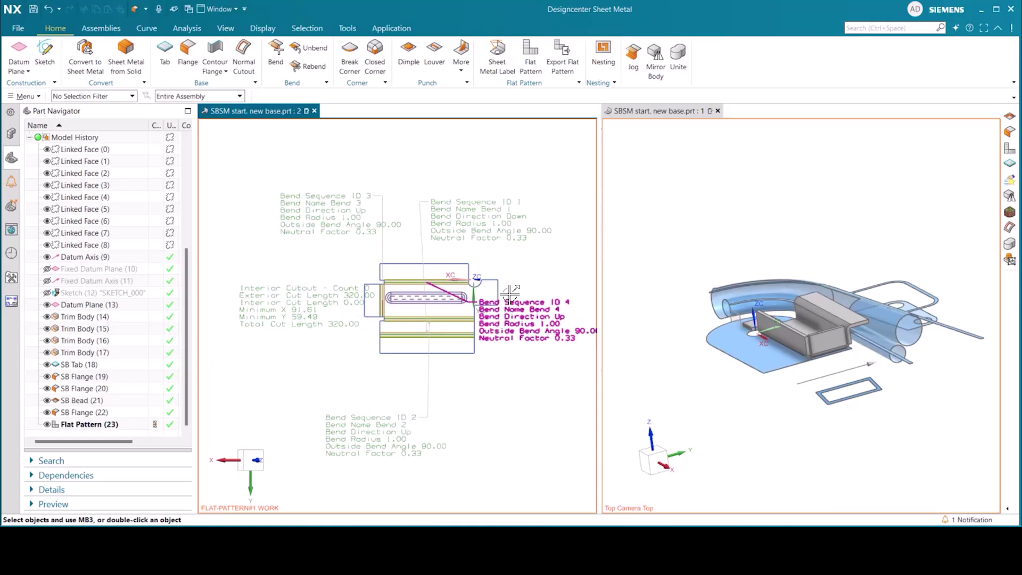
Close the flat-pattern view and delete the Flat Pattern feature.
click(315, 110)
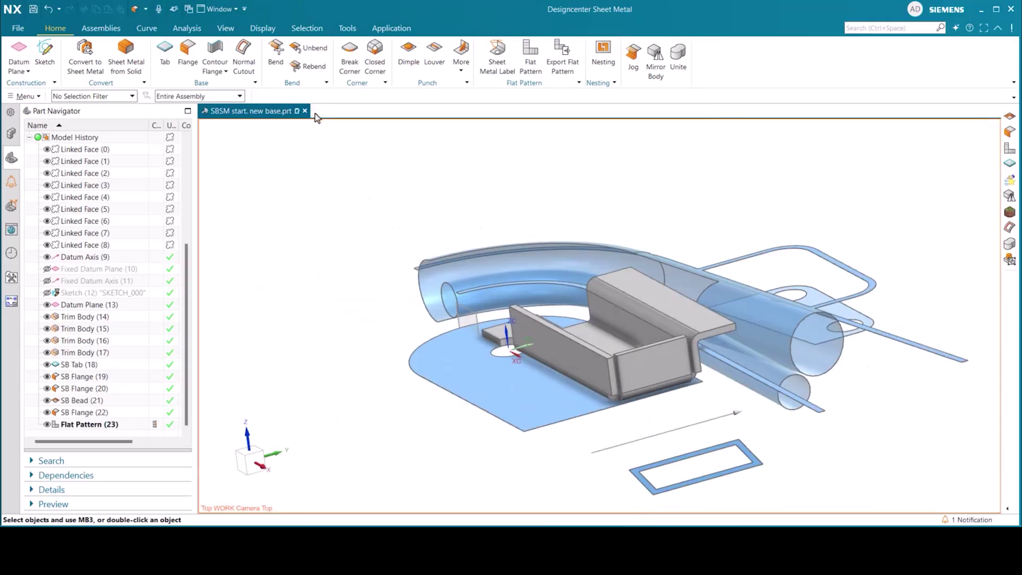
right_click(116, 424)
click(131, 418)
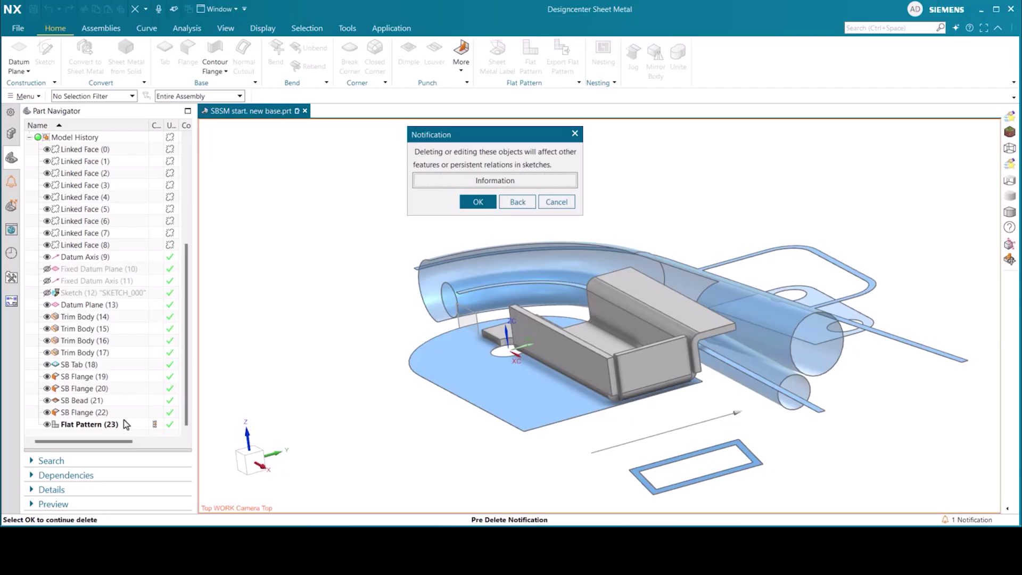
click(472, 202)
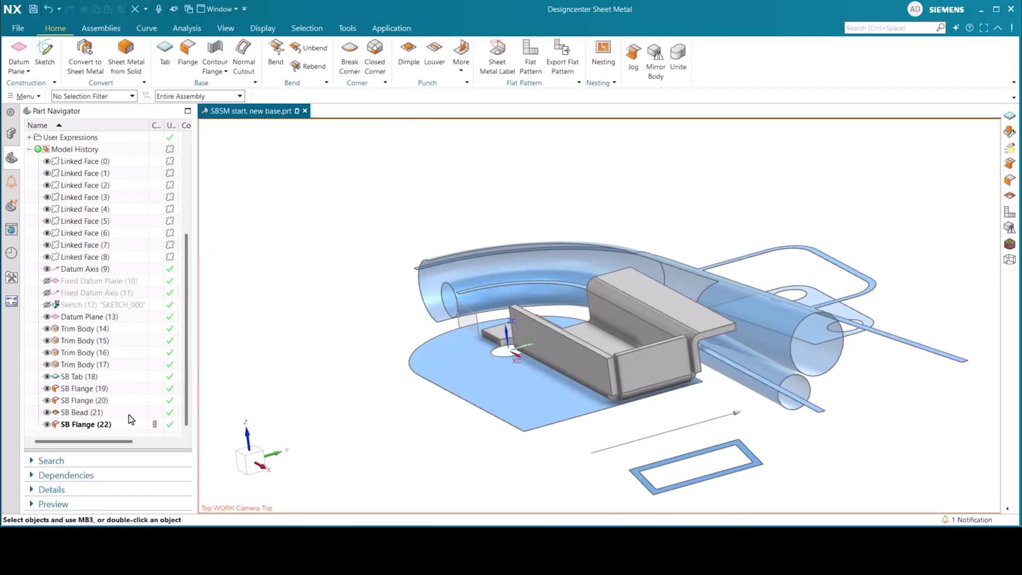
Delete the SB Flange (22) feature and orbit the model slightly.
right_click(124, 426)
click(160, 437)
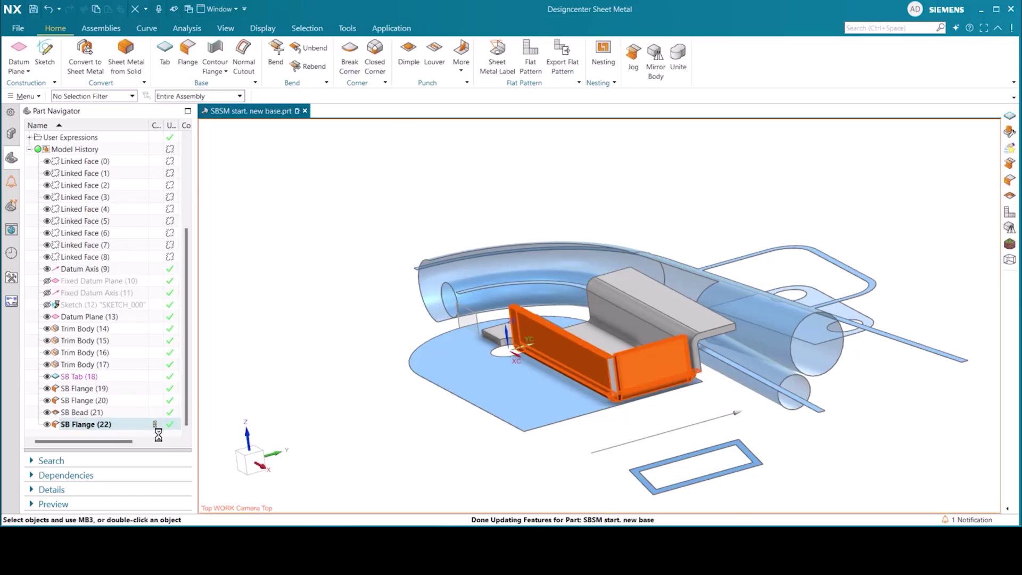
middle_drag(352, 335, 345, 322)
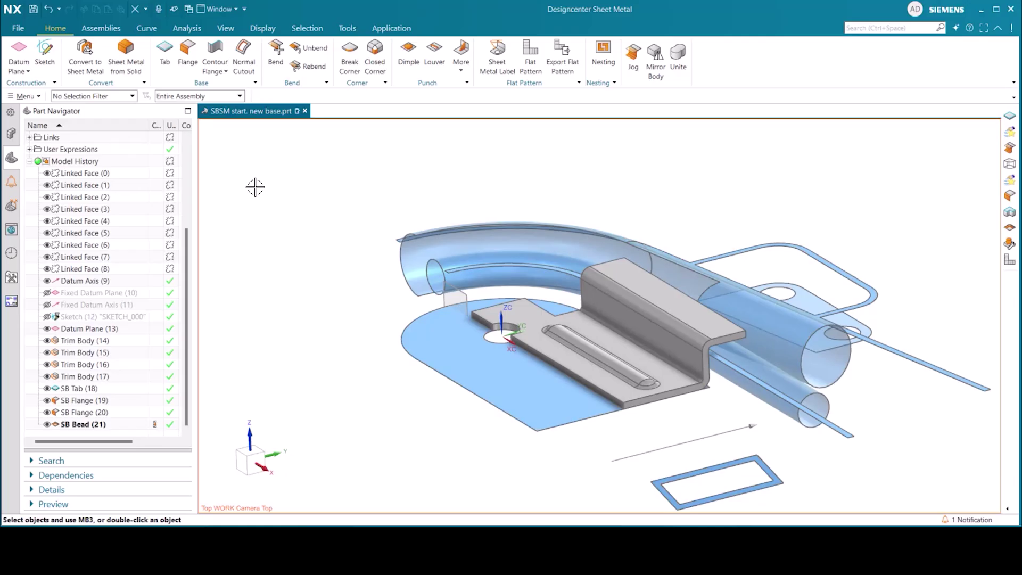
Start a tab sketch on the flange face and project the flange's top, right and bottom edges.
click(165, 55)
click(663, 291)
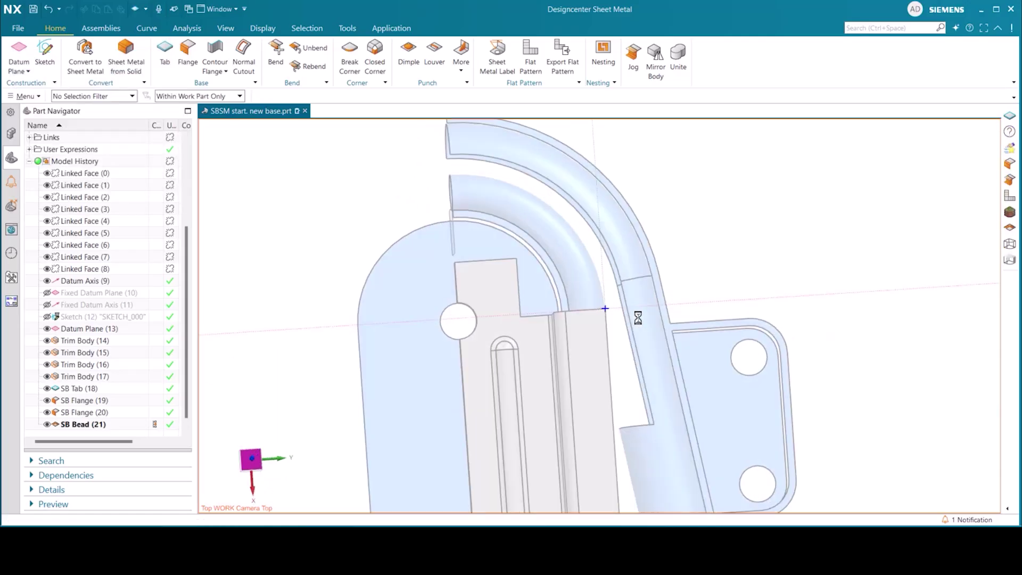
click(386, 70)
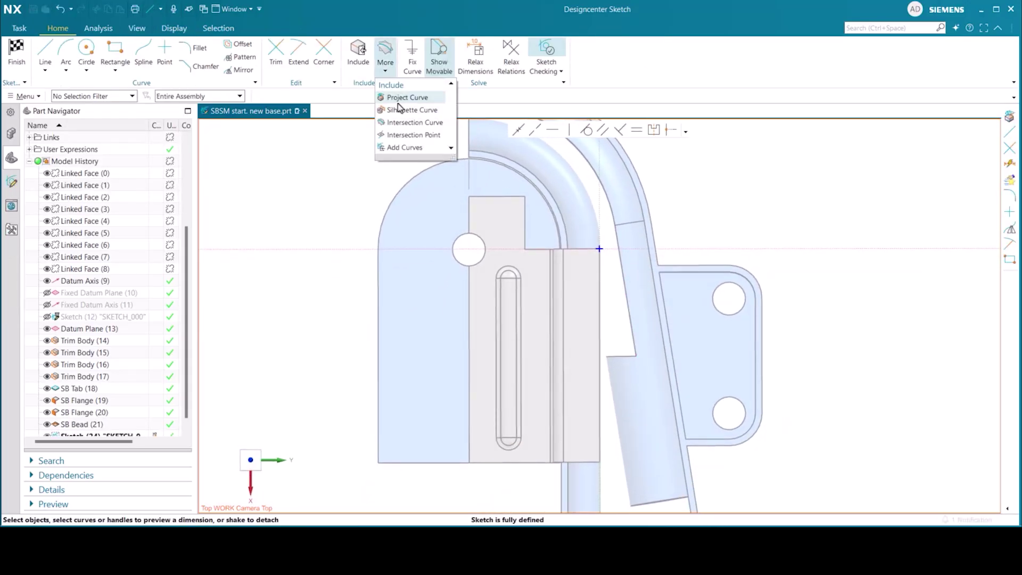
click(398, 96)
click(580, 249)
click(599, 399)
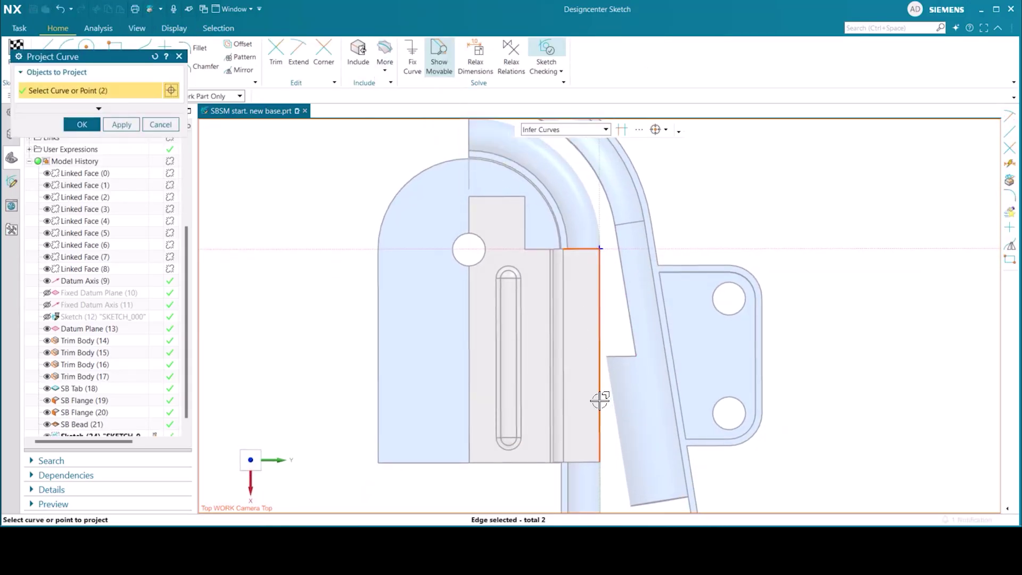
click(582, 462)
Project the slanted bracket edge, both hole outlines and the bracket's bottom edge.
click(669, 399)
click(709, 282)
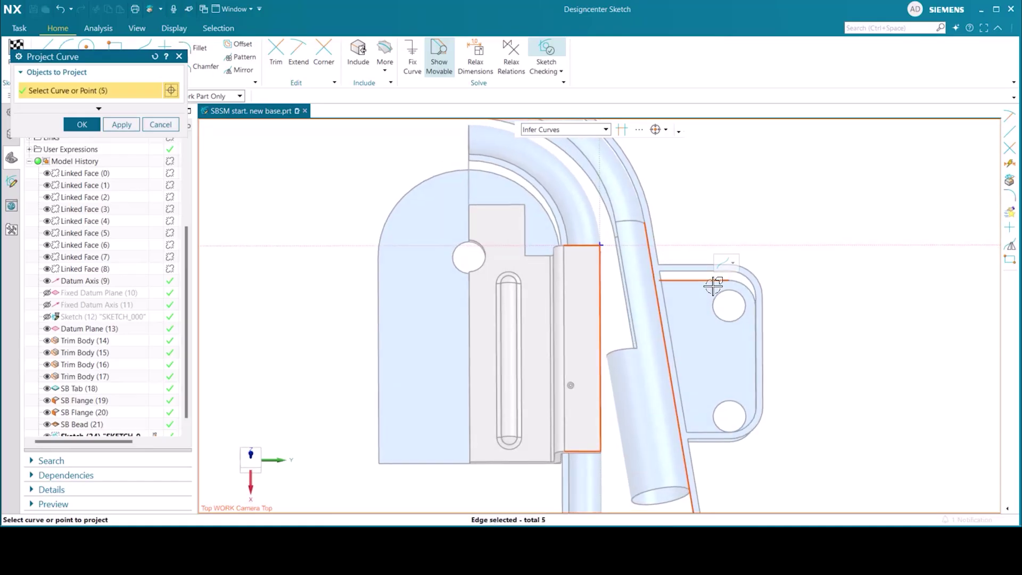
middle_drag(714, 285, 723, 292)
click(722, 297)
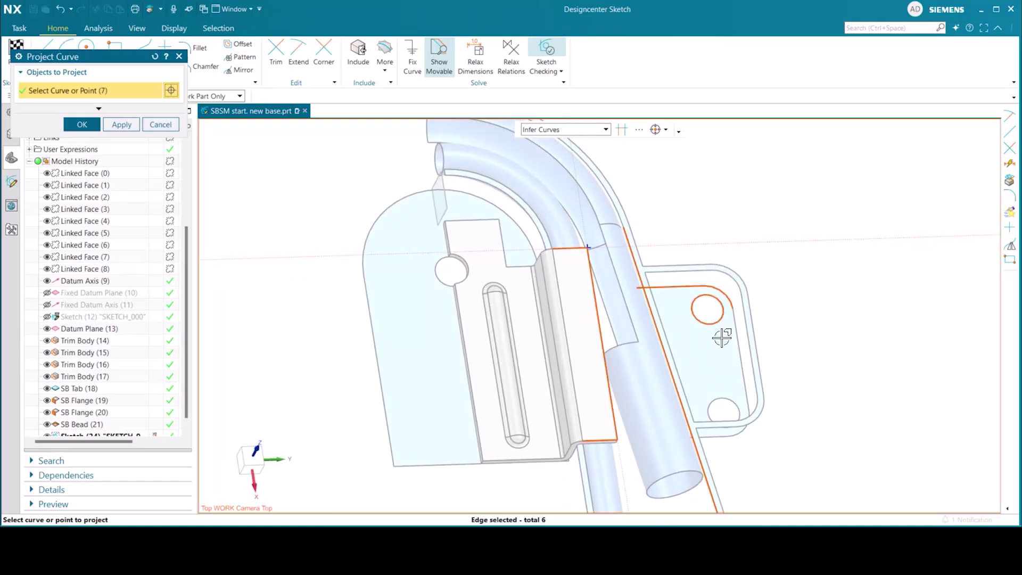
click(737, 343)
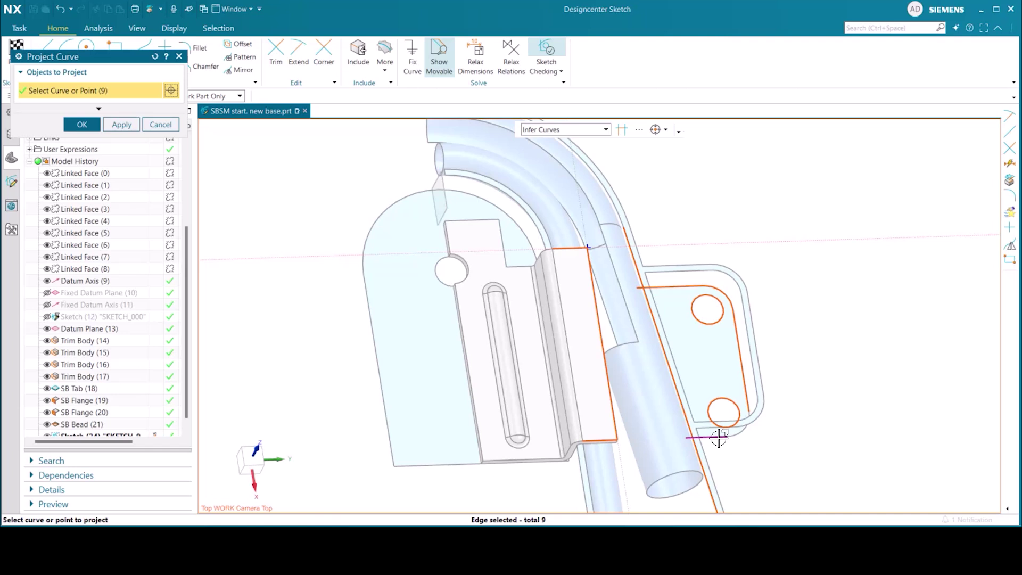
click(727, 437)
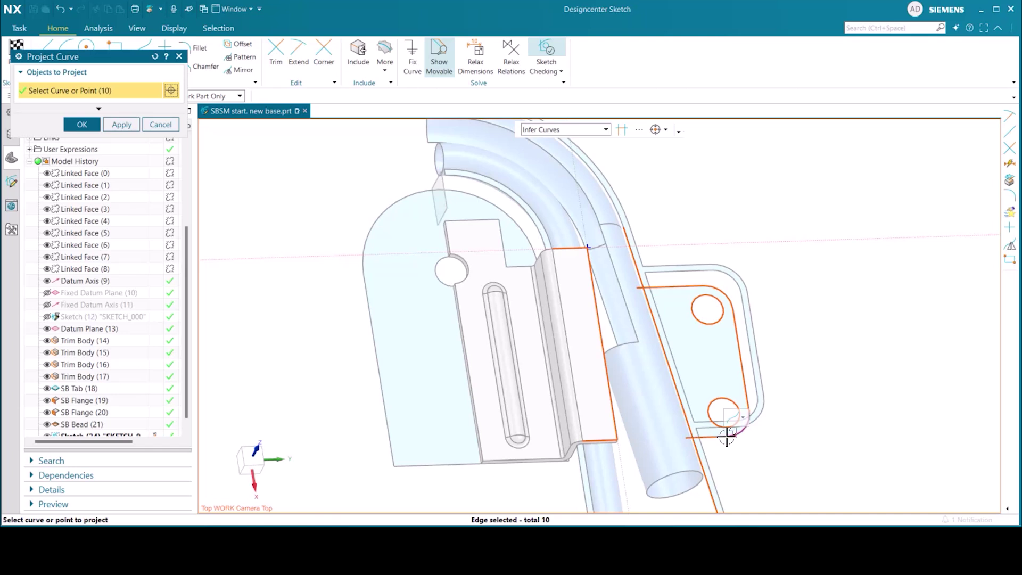
click(82, 123)
Extend the lower and upper horizontal lines to the slanted edge.
click(250, 456)
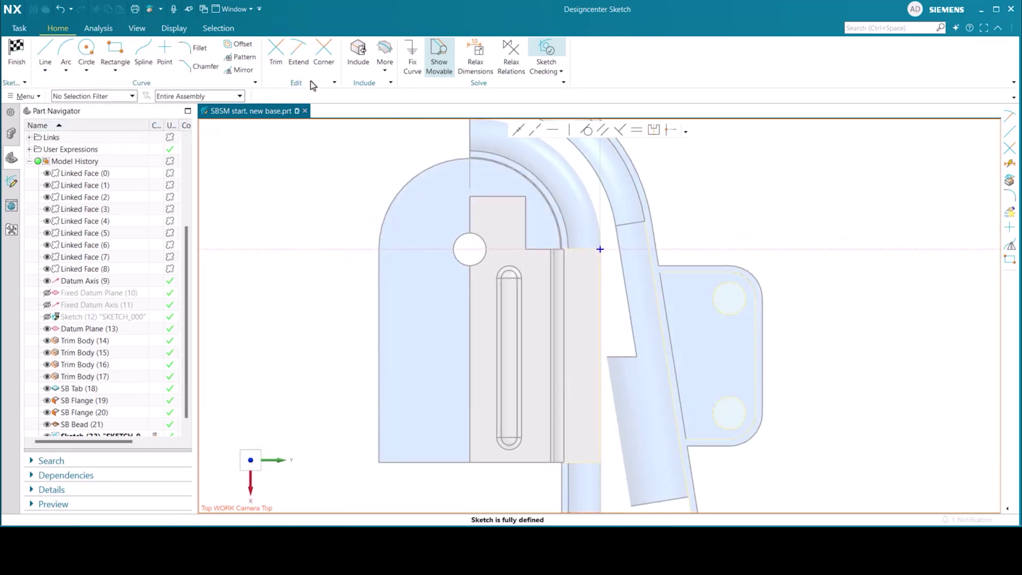
click(298, 57)
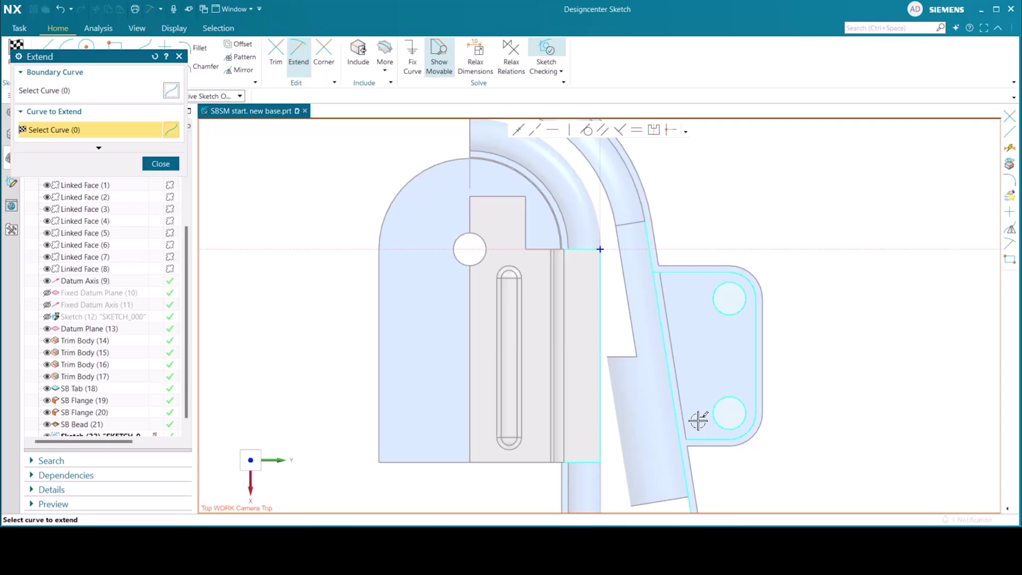
click(579, 461)
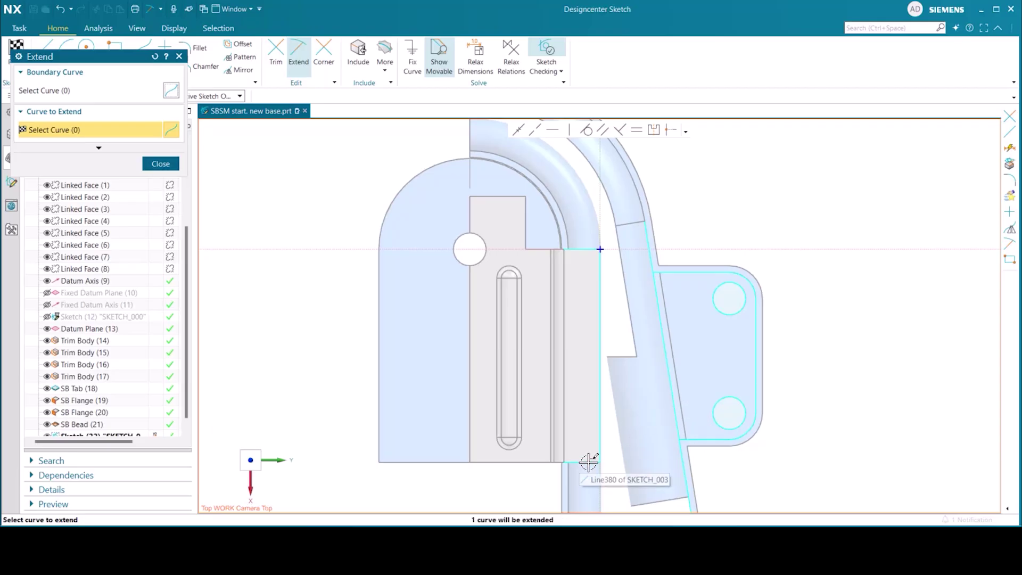
click(587, 247)
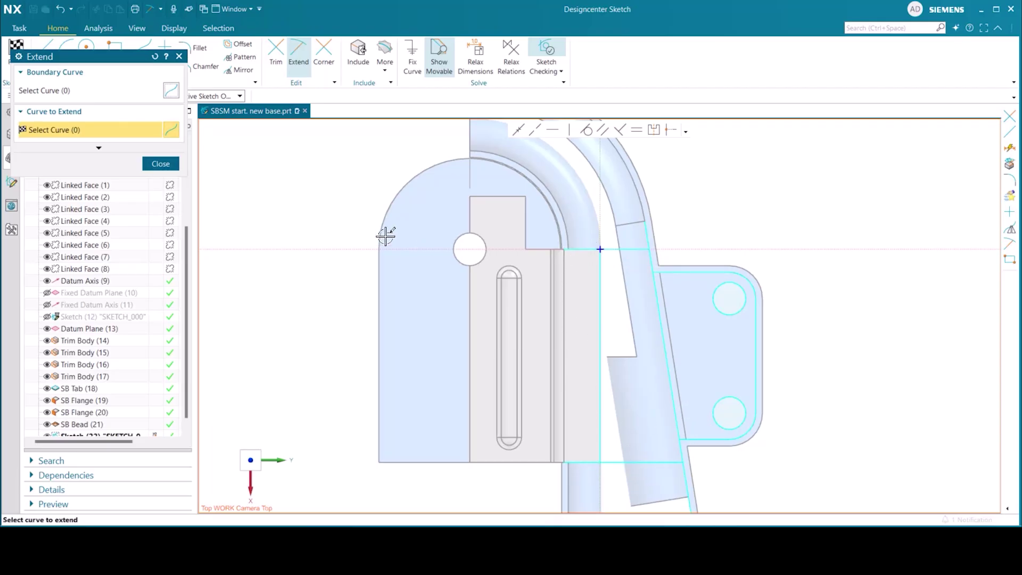
click(159, 165)
Trim away the leftover crossed segments to close the tab outline.
click(276, 55)
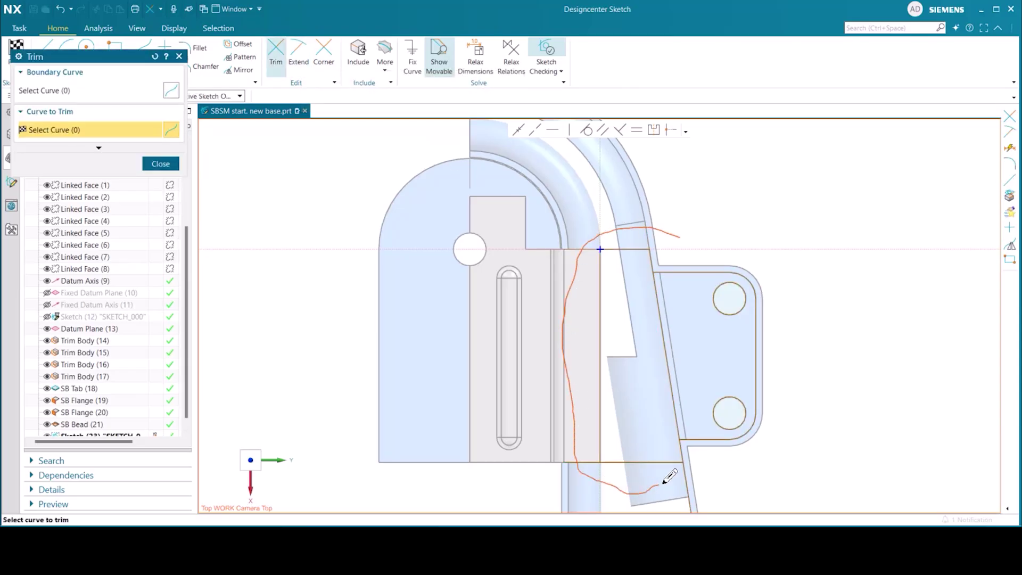
drag(669, 477, 687, 476)
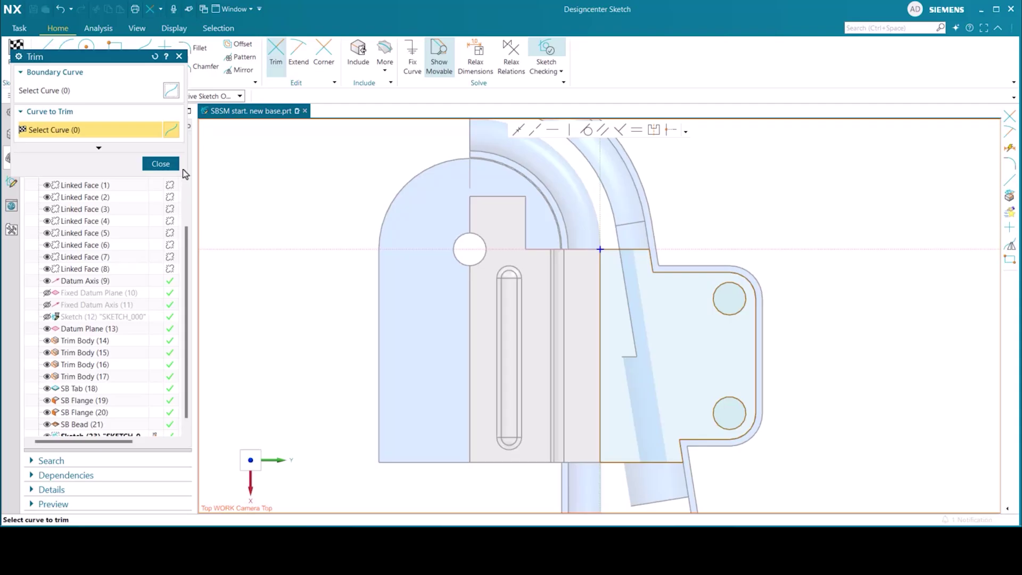
click(162, 163)
Finish the sketch and create tab SB Tab (23) with thickness flipped downward to the bracket outline.
click(14, 54)
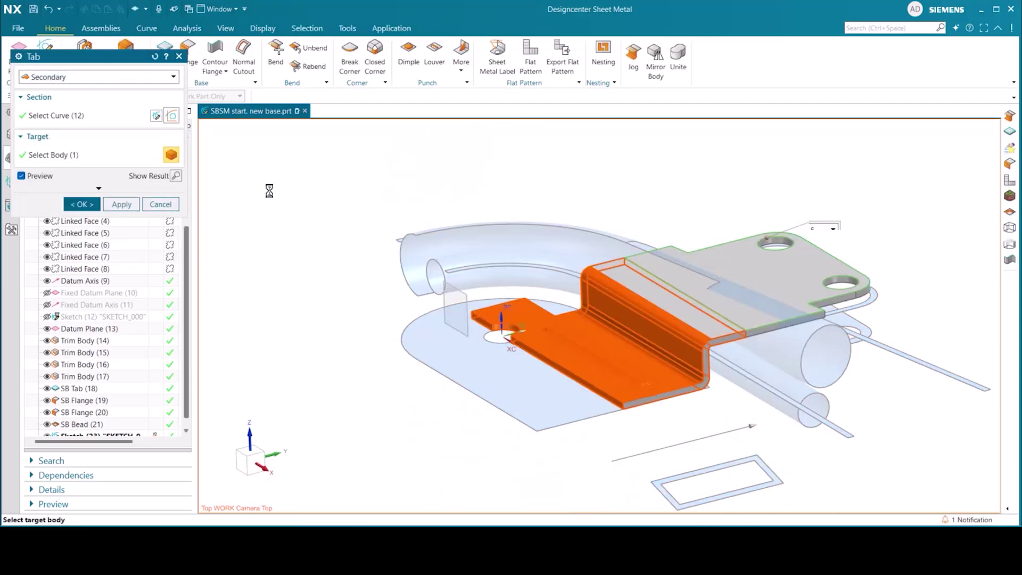
click(172, 77)
click(48, 94)
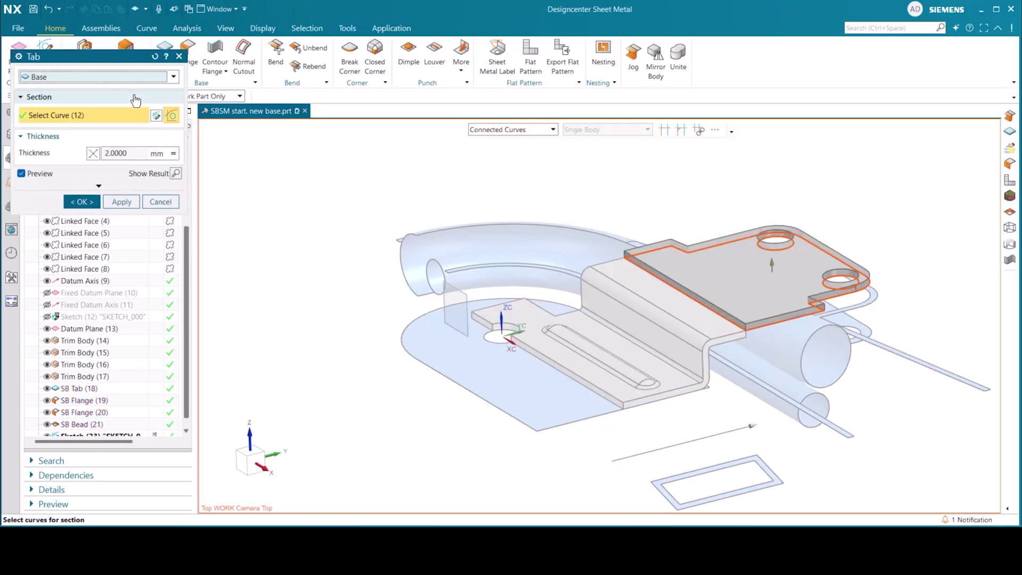
click(94, 155)
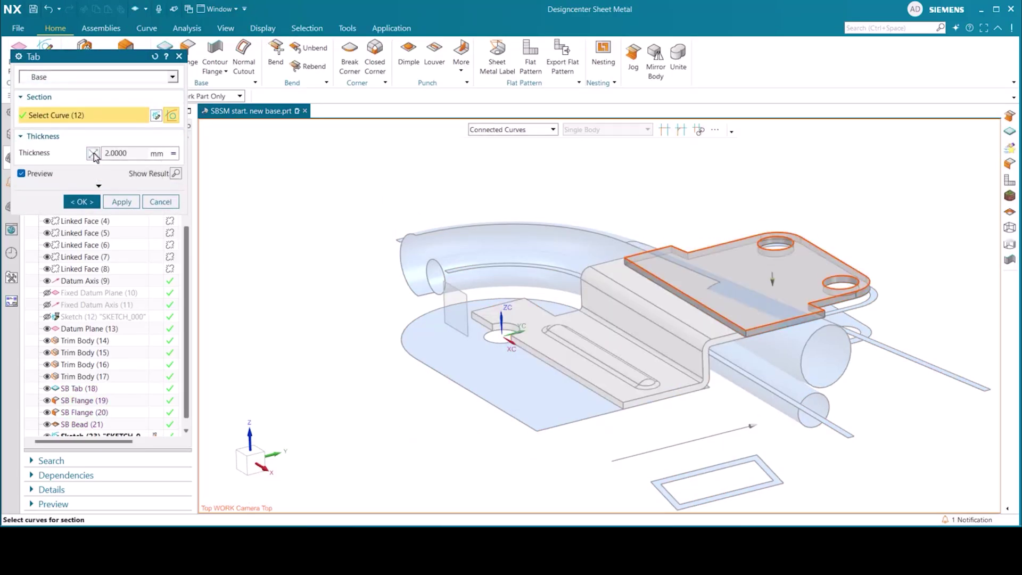
click(82, 203)
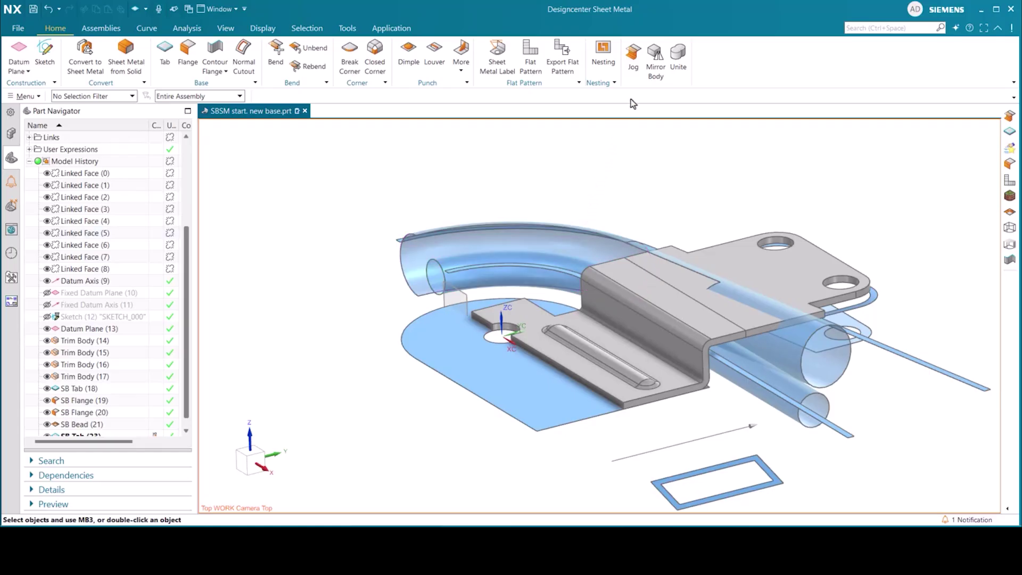
Start a jog sketch and project the tab's top and bottom edges into it.
click(633, 70)
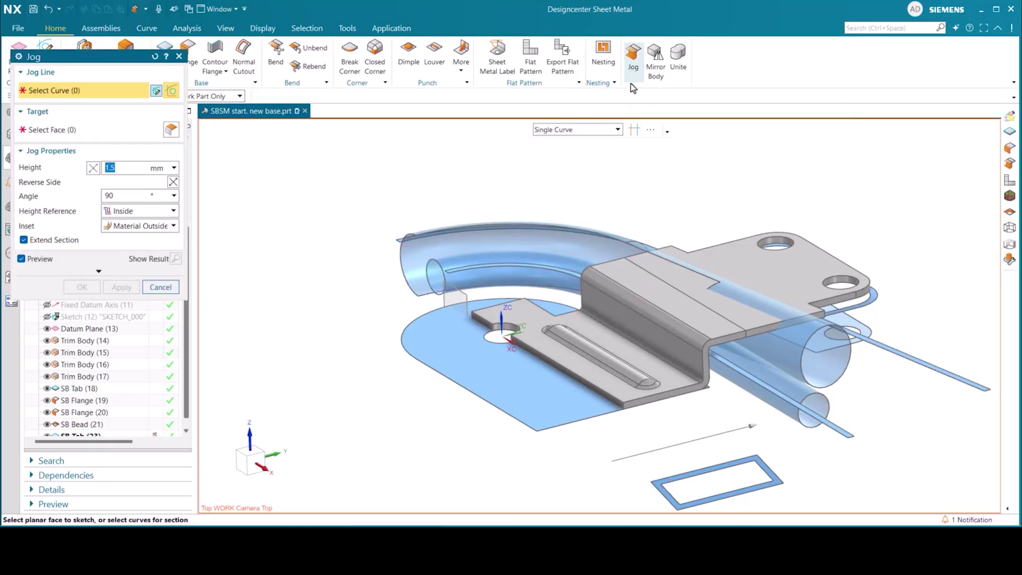
click(721, 256)
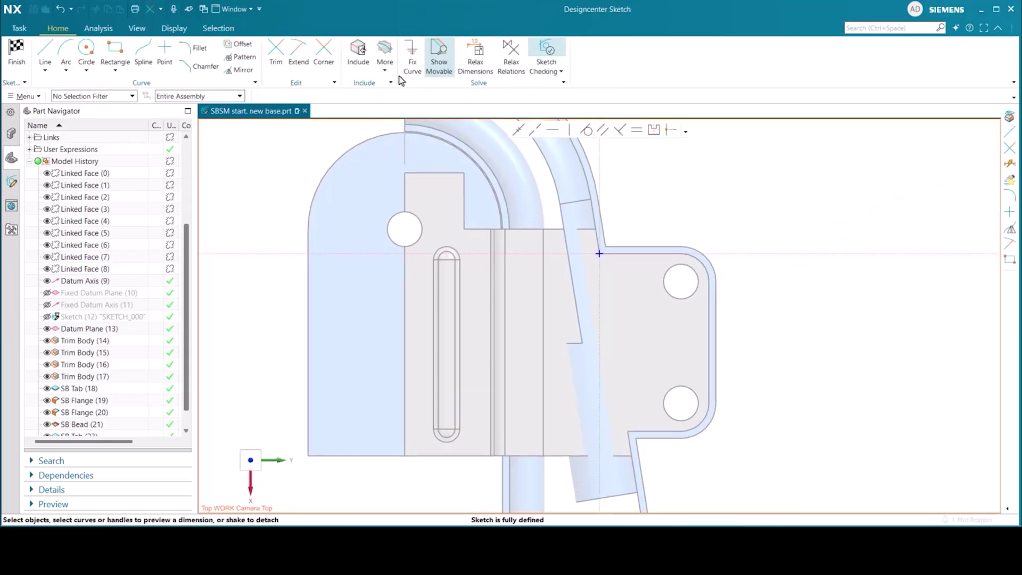
click(385, 71)
click(412, 95)
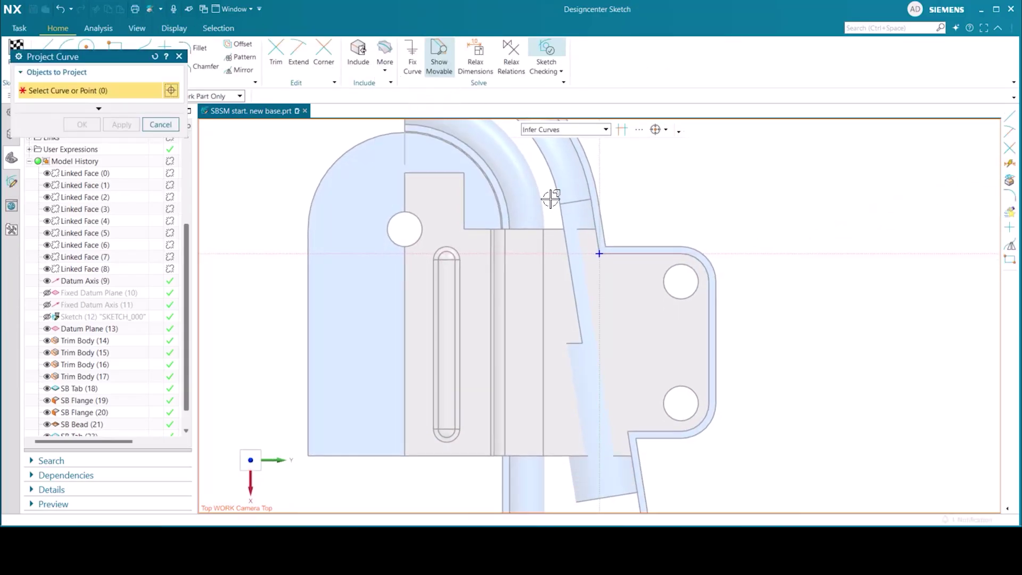
click(550, 229)
click(558, 454)
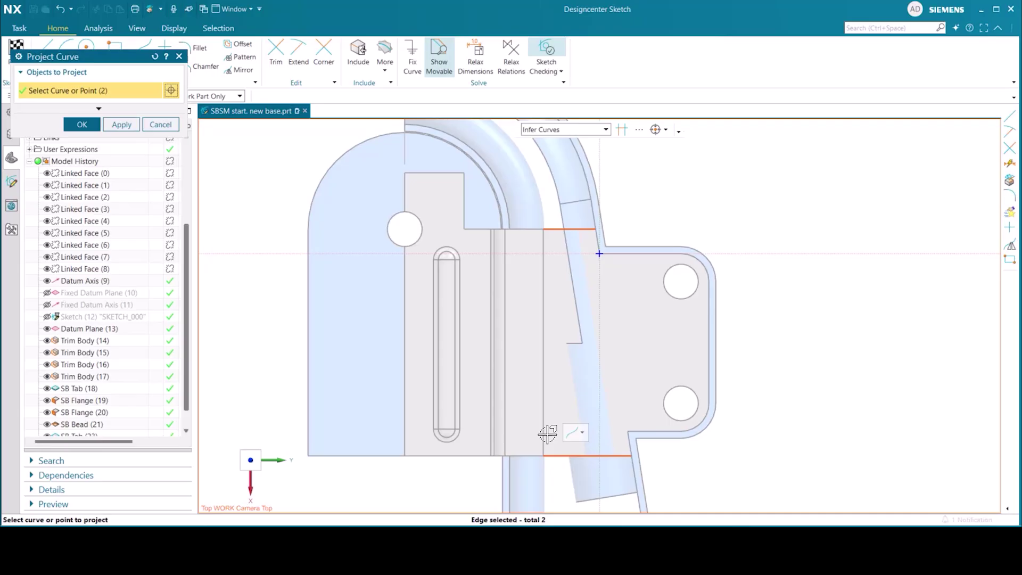
click(82, 124)
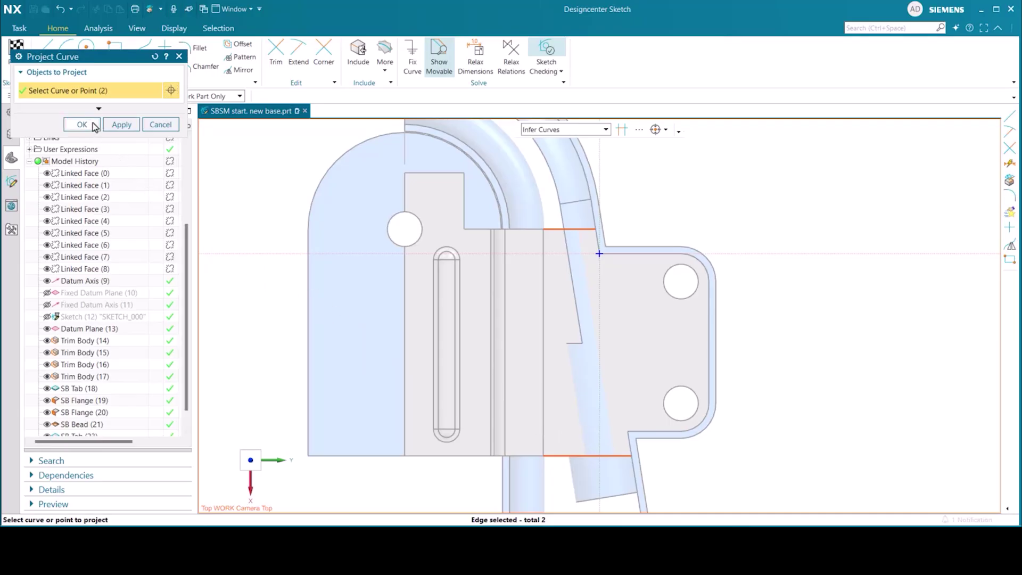
Draw the slanted jog line between the two projected edges and finish the sketch.
click(58, 45)
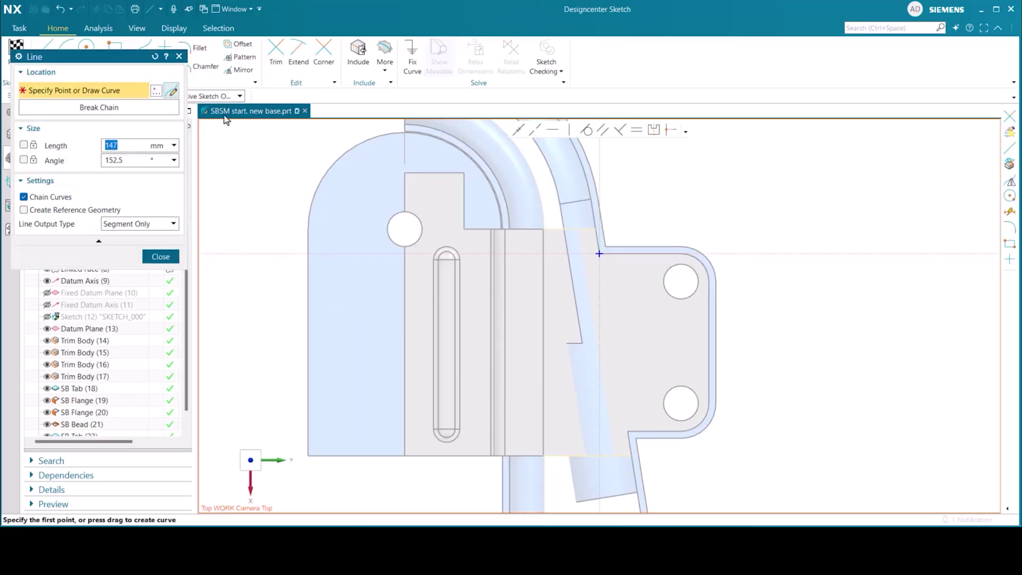
click(544, 230)
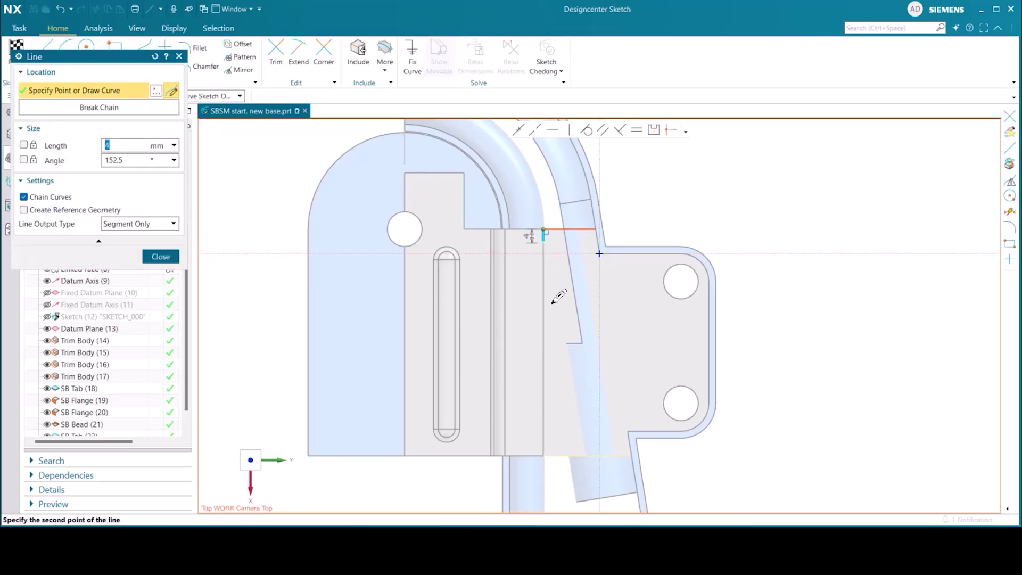
click(569, 455)
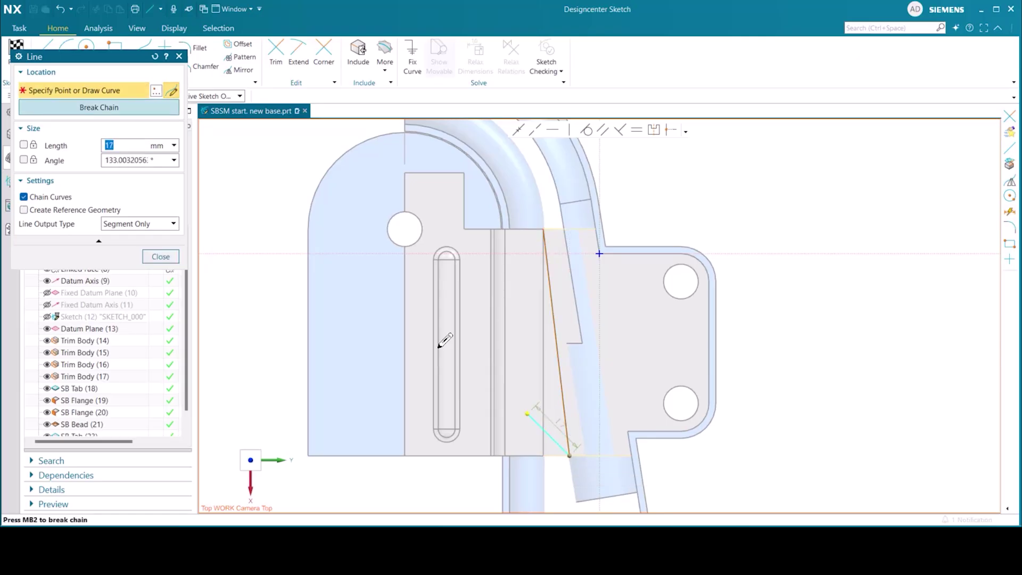
click(159, 258)
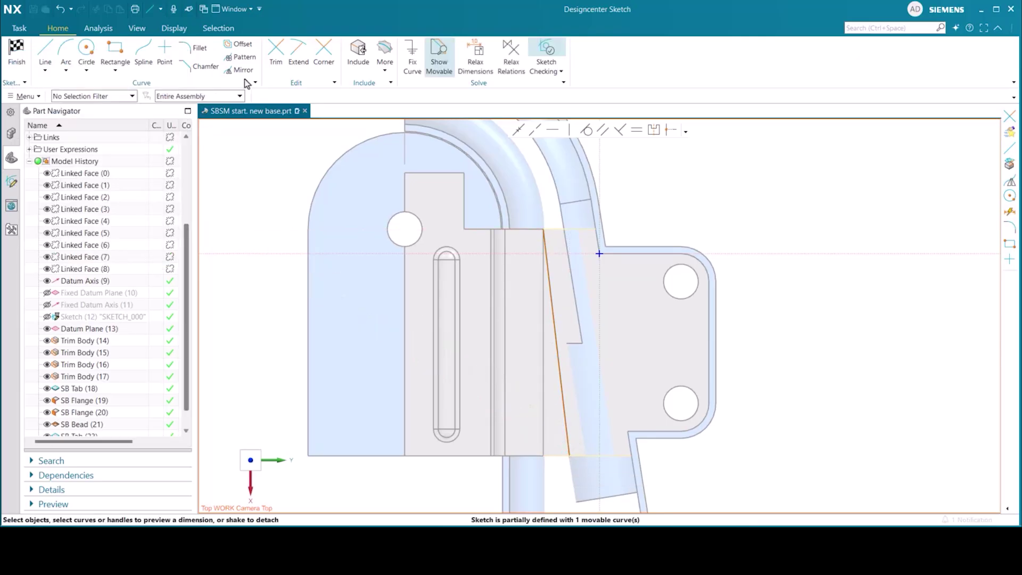
click(276, 55)
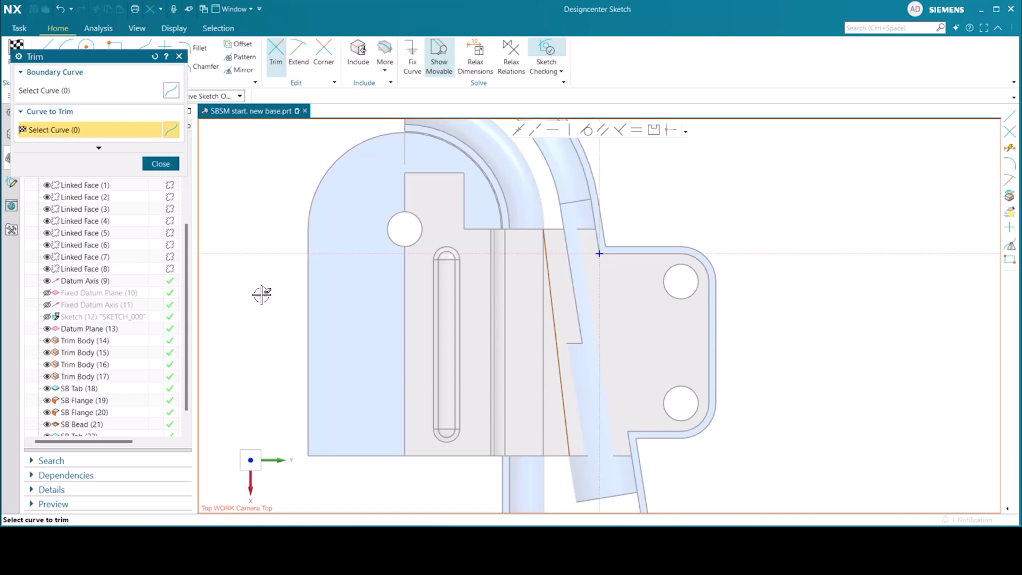
click(161, 164)
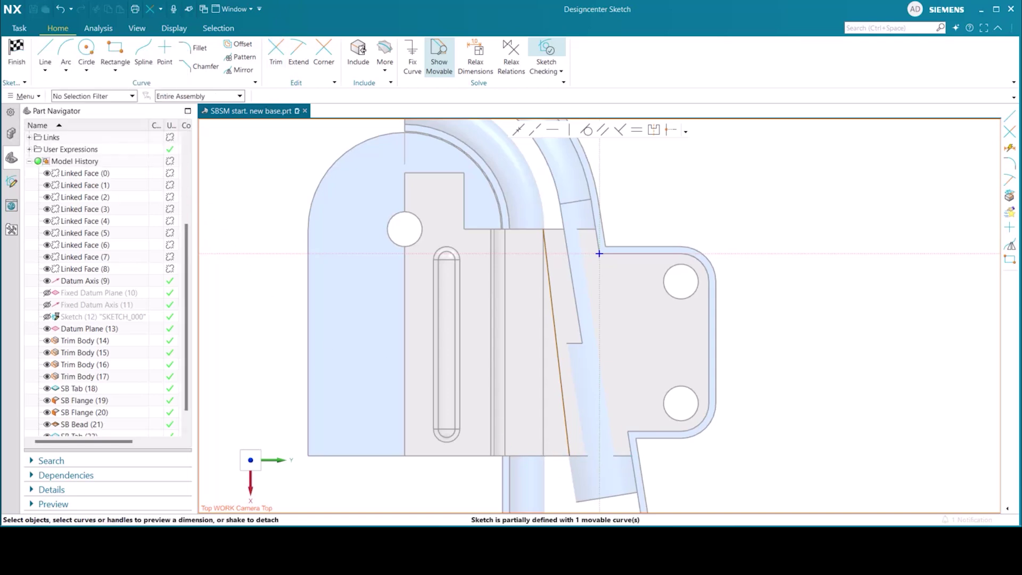
click(16, 48)
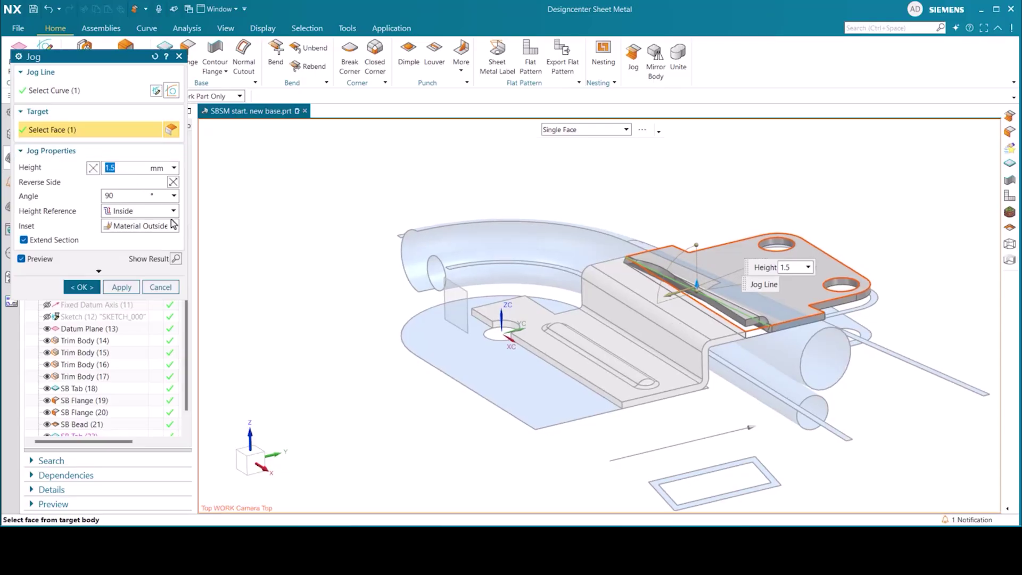
Reverse the jog side, create the 1.5 mm jog, and switch to a side view.
click(170, 183)
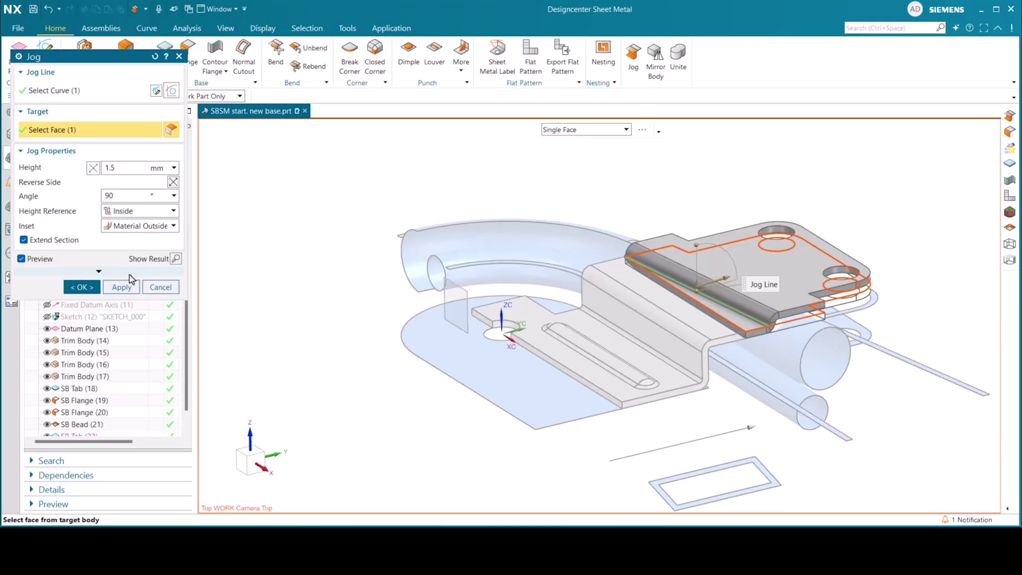
click(83, 287)
middle_drag(311, 259, 342, 258)
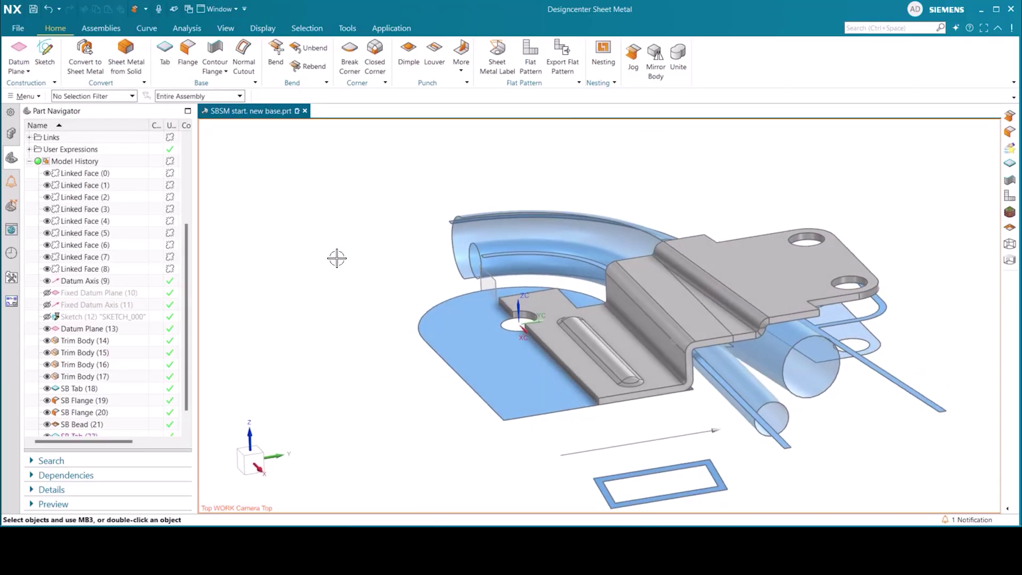
key(ctrl+alt+r)
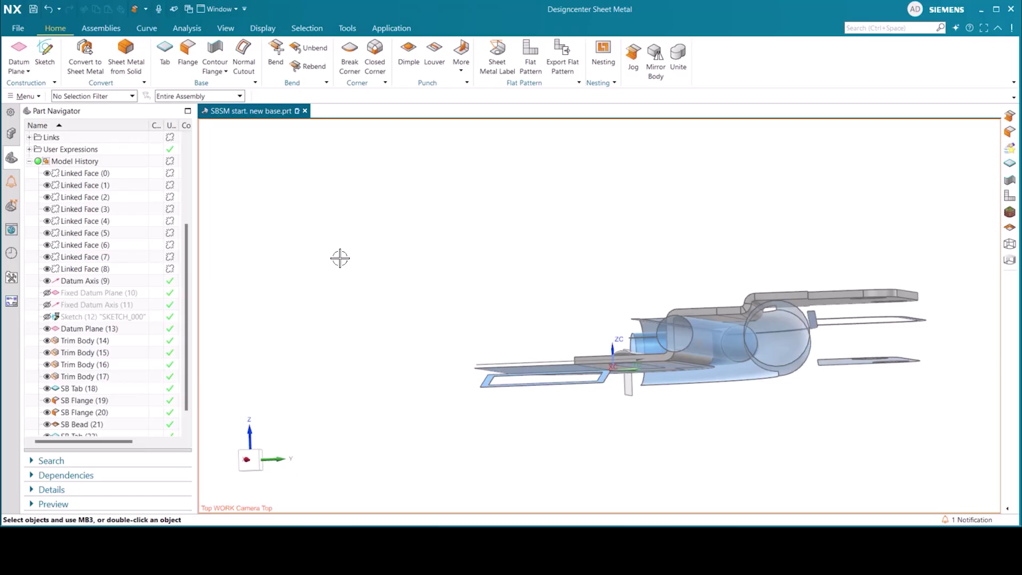
Return to the home view and project the two-hole ear's edges into the jog sketch.
key(Home)
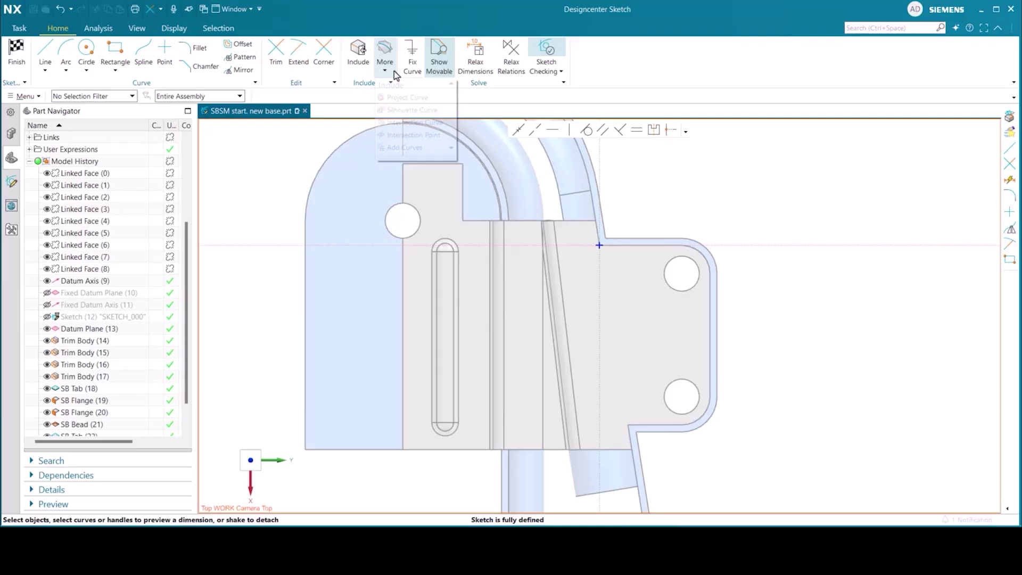
click(592, 211)
click(639, 431)
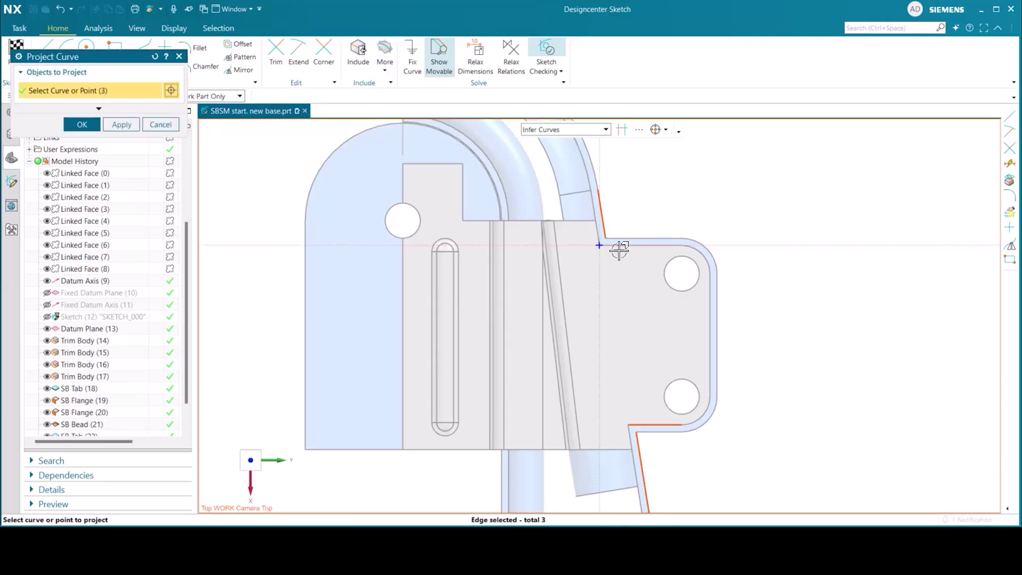
click(82, 124)
Draw a line between the ear's upper and lower corners, trim the excess, and finish.
key(l)
click(605, 238)
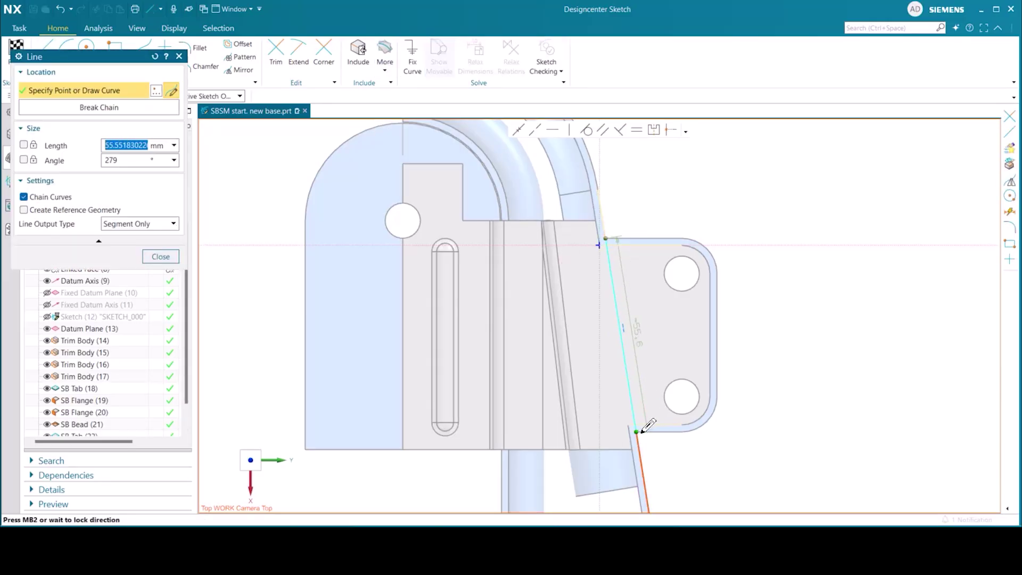
click(639, 429)
key(t)
click(649, 451)
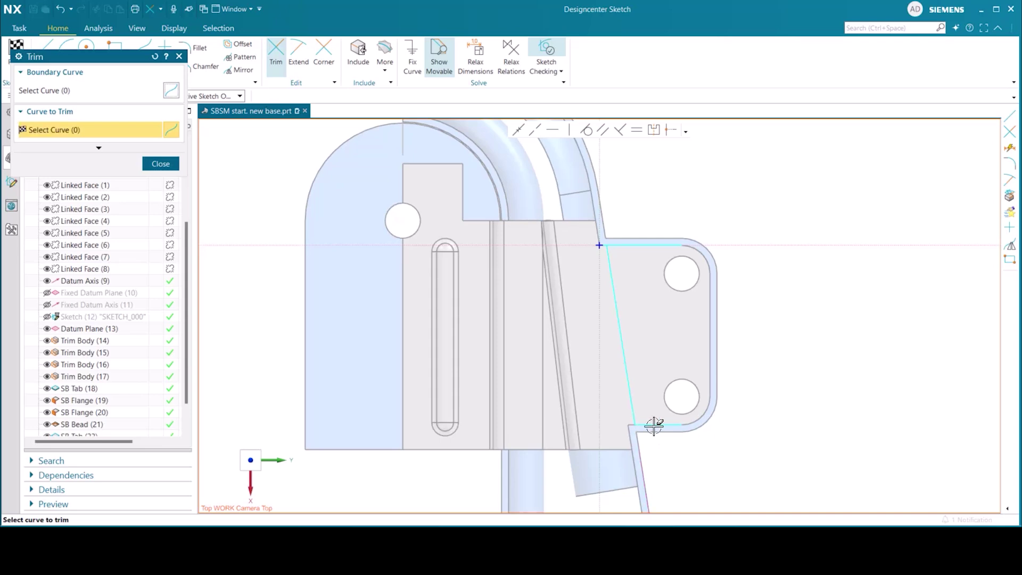
click(161, 163)
click(16, 49)
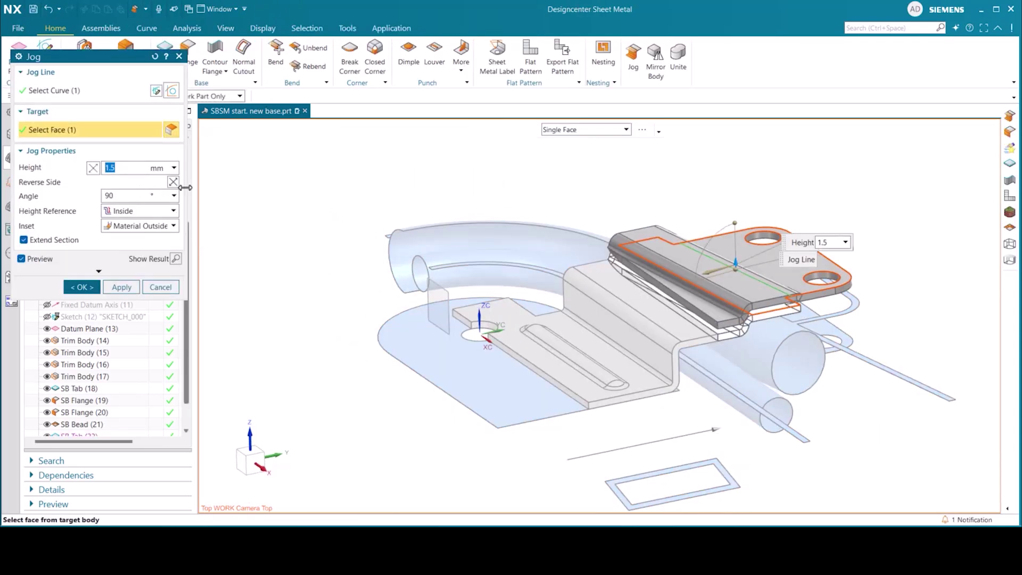
Create the second 1.5 mm jog, with height measured from outside and direction reversed downward.
click(173, 187)
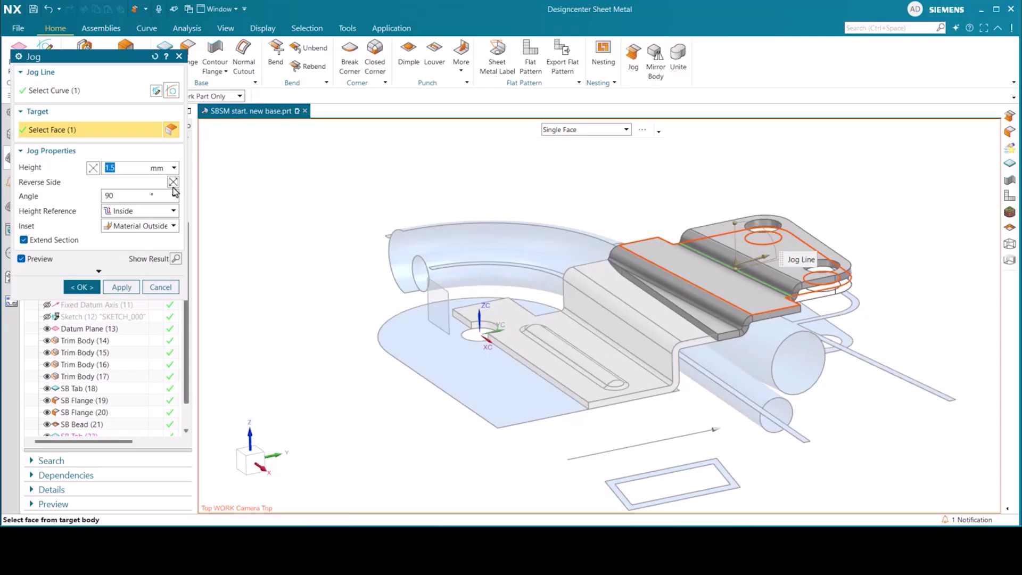
click(139, 171)
text(18)
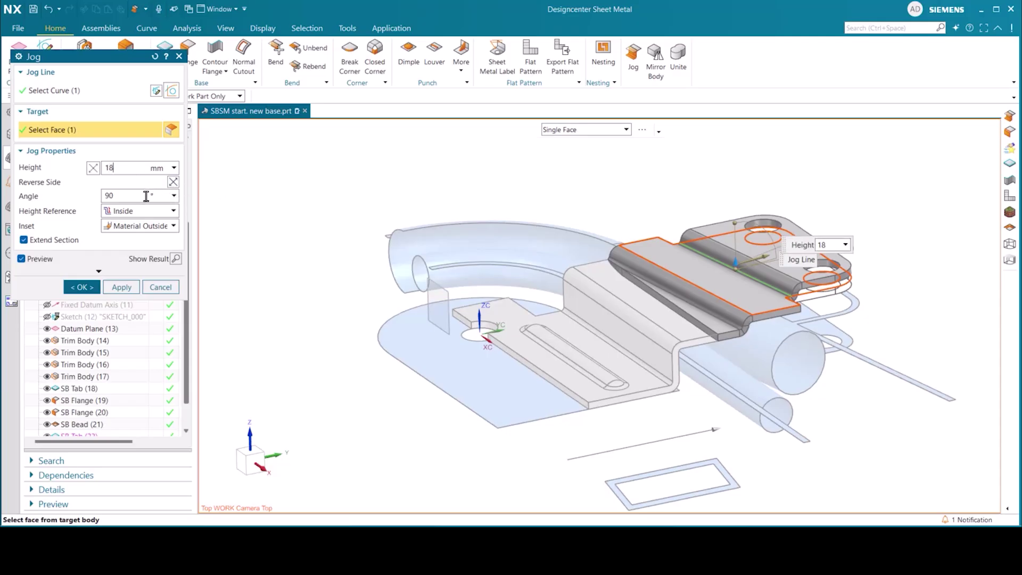
click(142, 214)
click(140, 236)
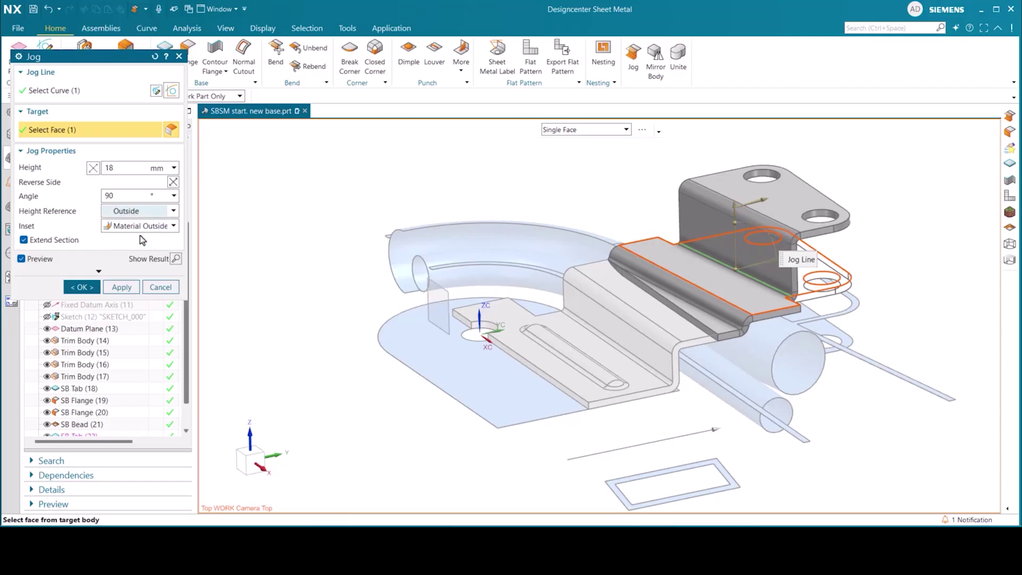
click(93, 170)
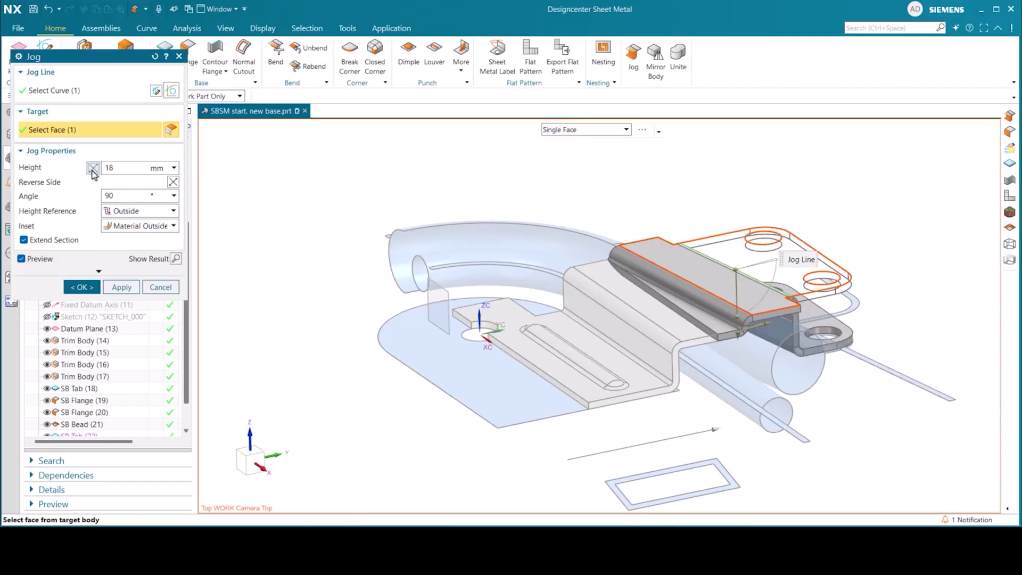
click(89, 290)
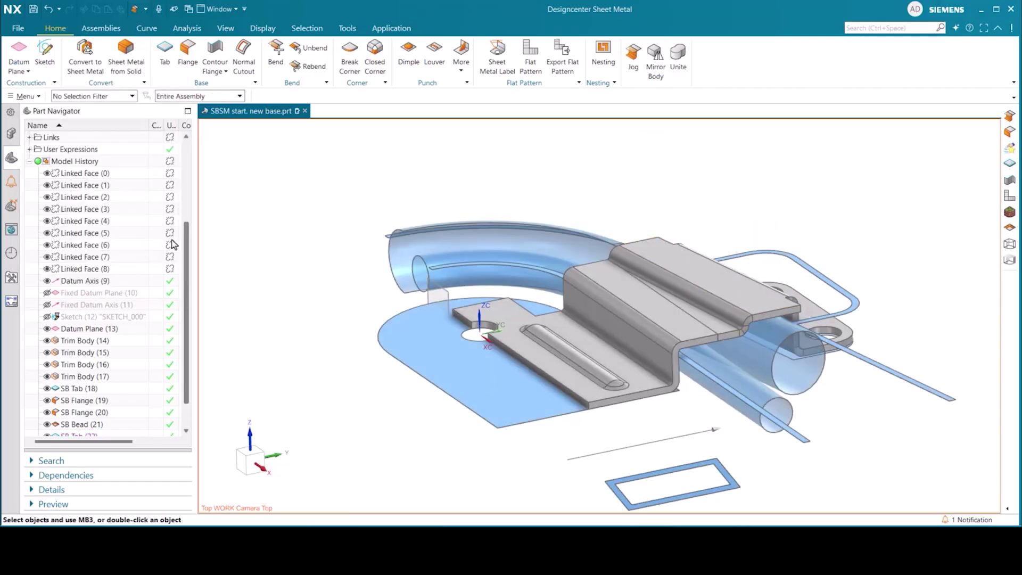
middle_drag(581, 206, 824, 384)
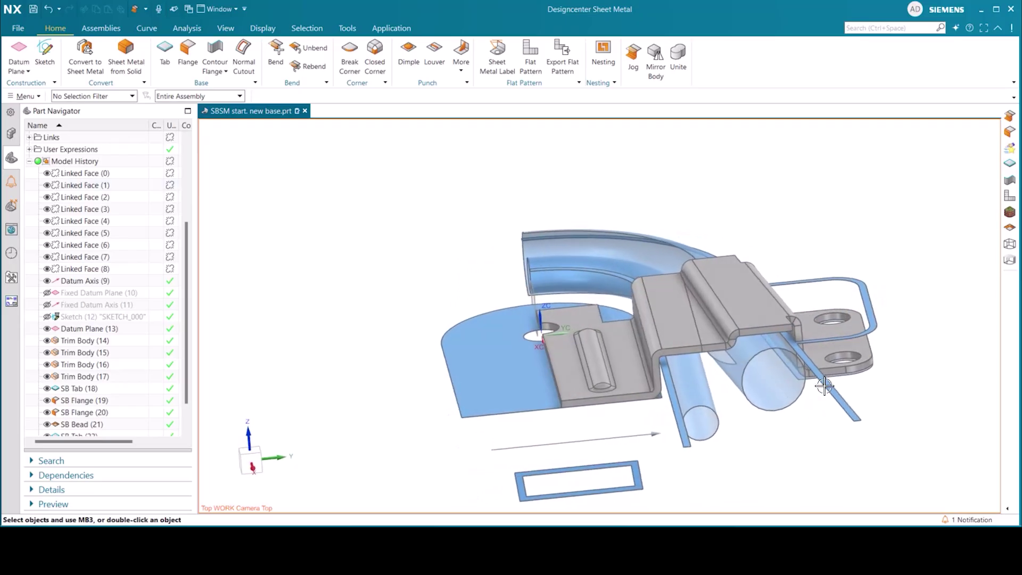
middle_drag(825, 386, 814, 317)
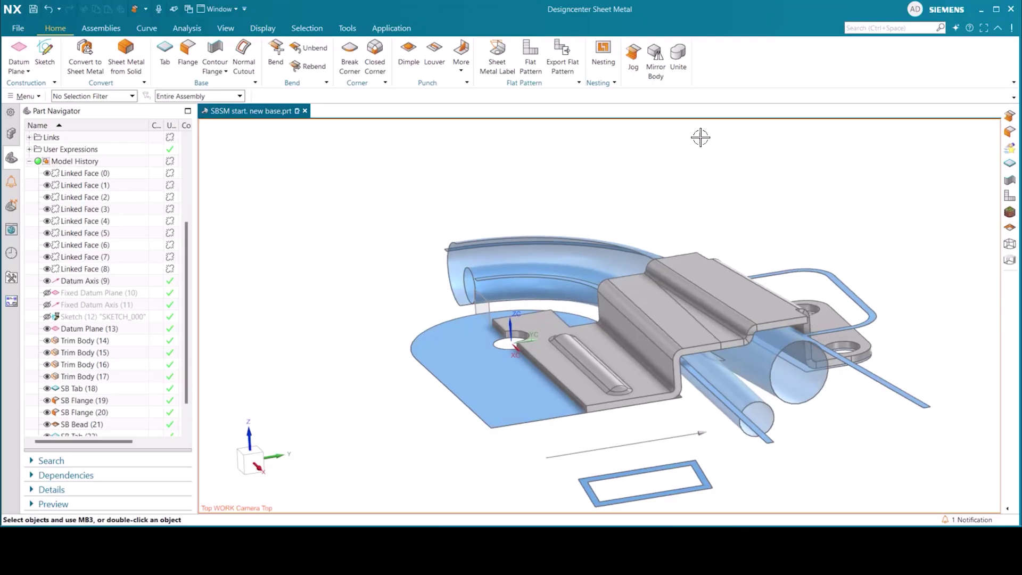
Unite the upper formed body (target) with the base sheet body (tool).
click(676, 80)
click(710, 262)
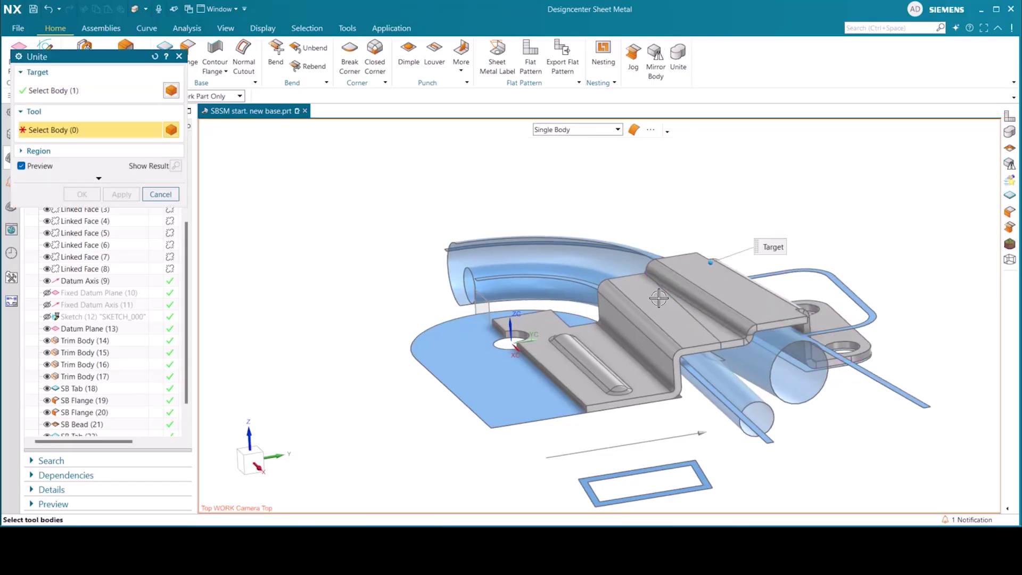
click(612, 339)
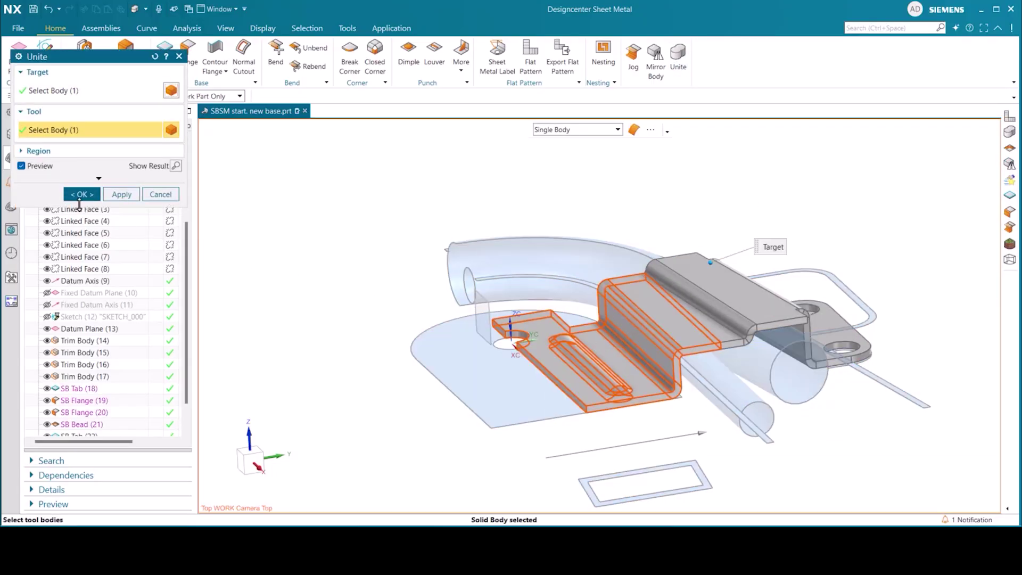
click(81, 194)
mouse_move(281, 217)
middle_down()
mouse_move(342, 203)
mouse_move(255, 118)
middle_up()
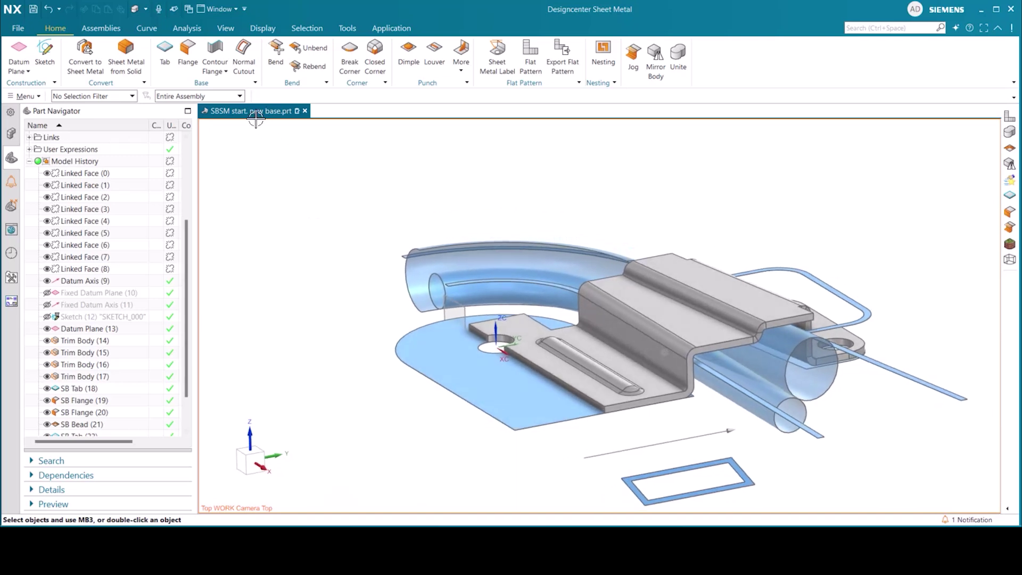
Start a contour flange with its sketch plane at the end of the tab's front edge.
click(215, 58)
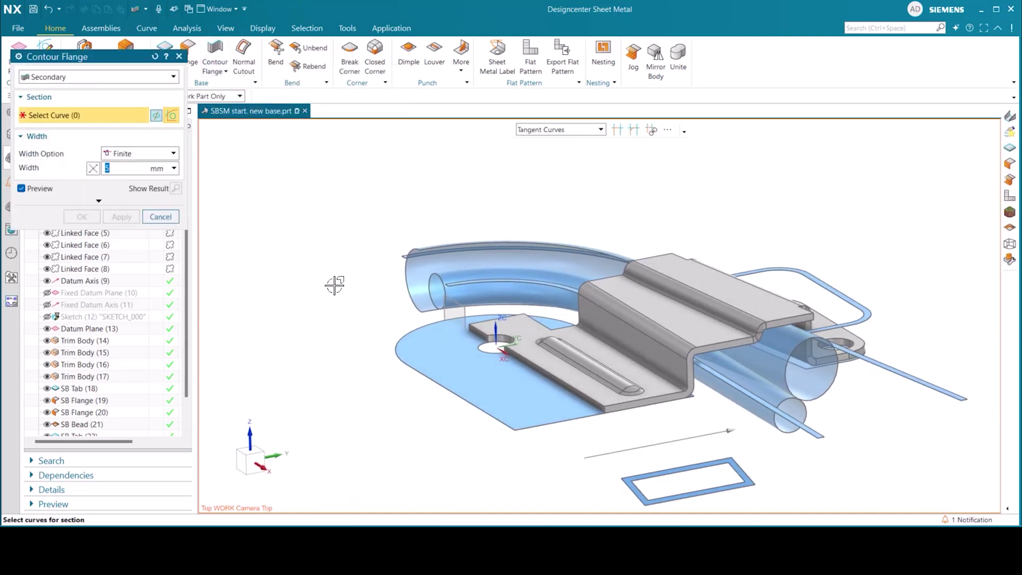
scroll(485, 347, up, 2)
scroll(468, 354, up, 2)
scroll(431, 367, up, 2)
scroll(398, 386, up, 2)
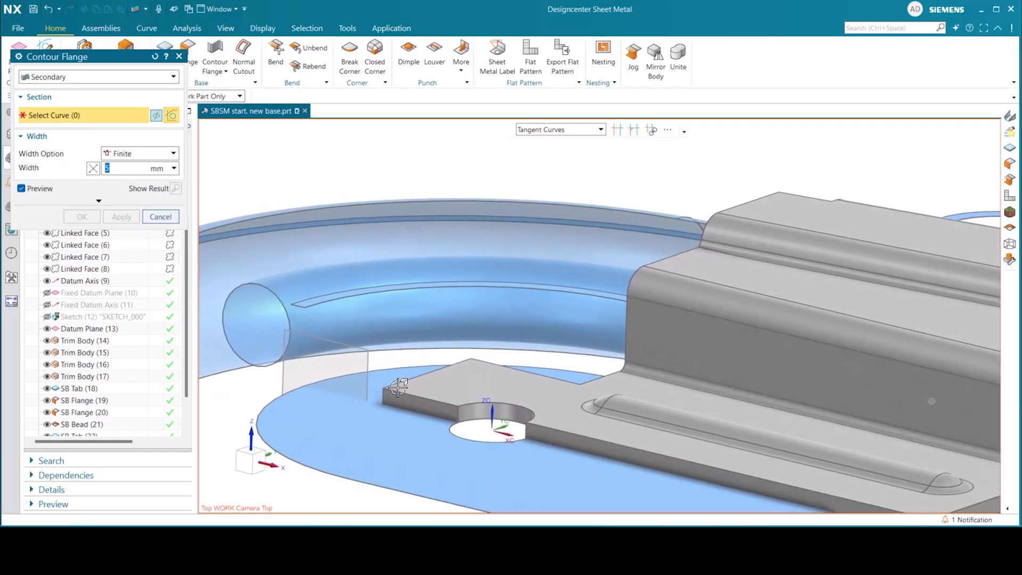
scroll(398, 387, up, 1)
click(383, 409)
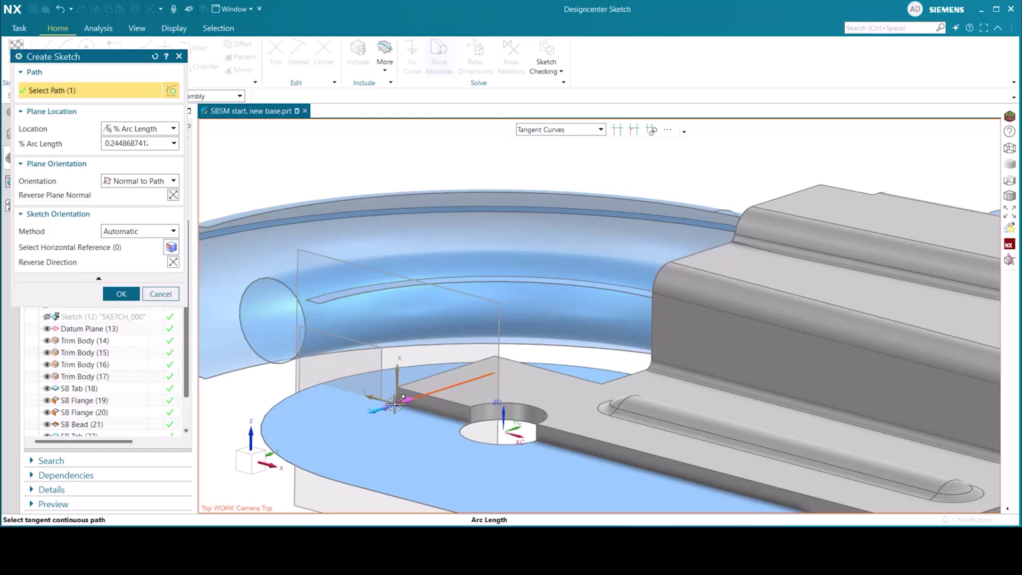
drag(397, 401, 384, 407)
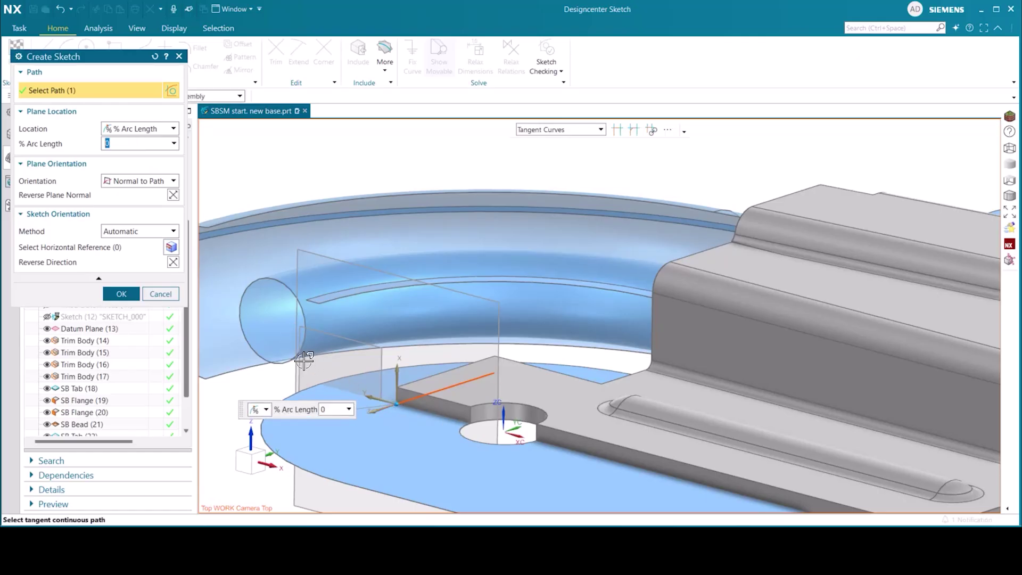
click(121, 294)
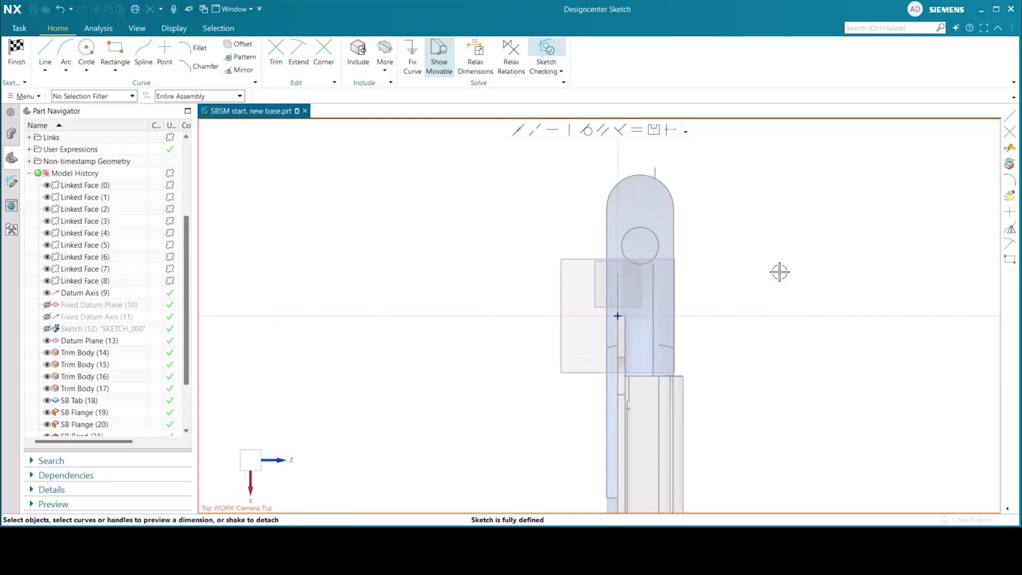
Sketch the stepped horizontal-vertical-diagonal-vertical-top line profile, with the vertical line tangent to the hole.
click(45, 52)
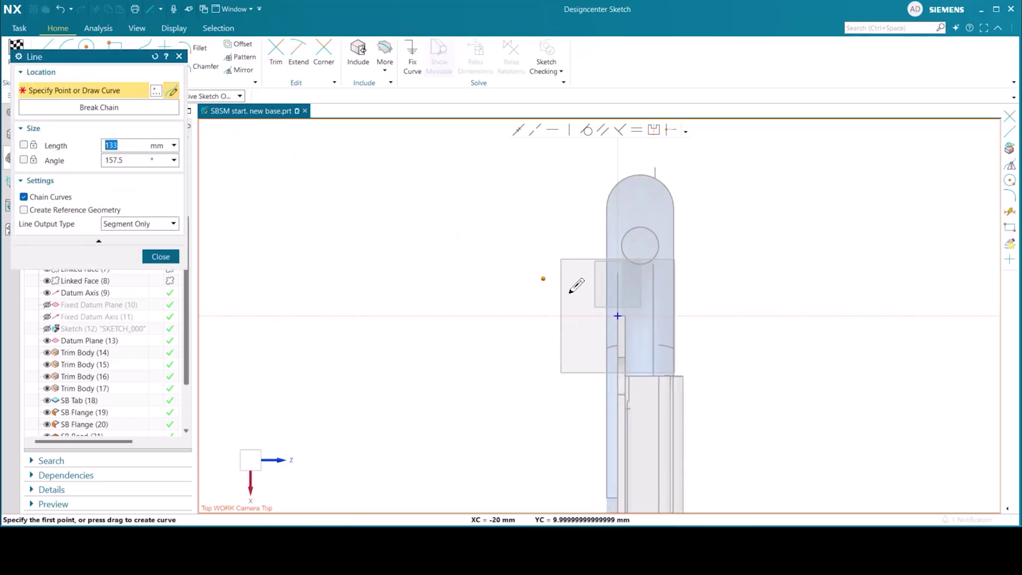
click(617, 315)
click(670, 316)
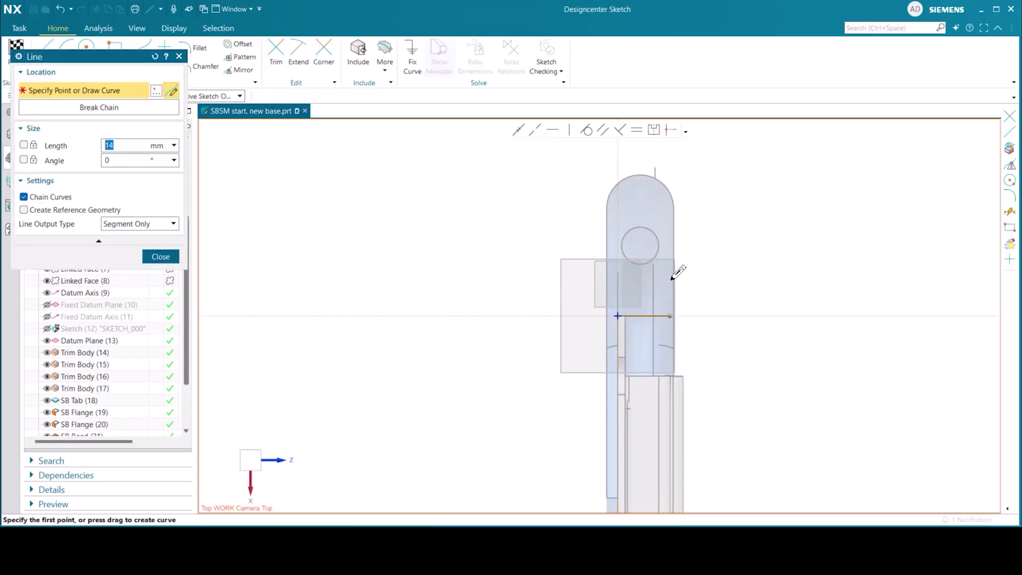
click(669, 227)
click(695, 190)
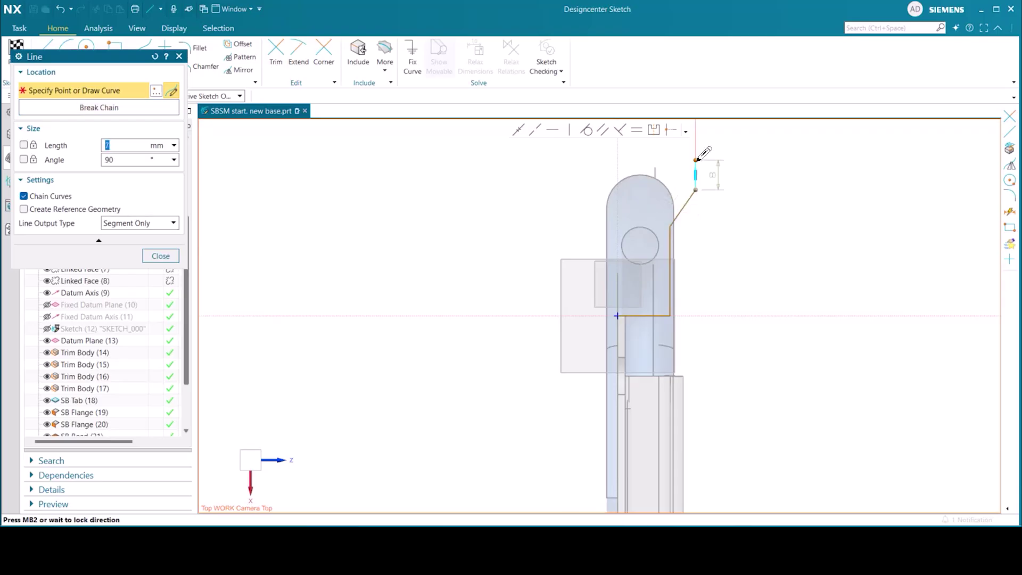
click(696, 159)
click(557, 160)
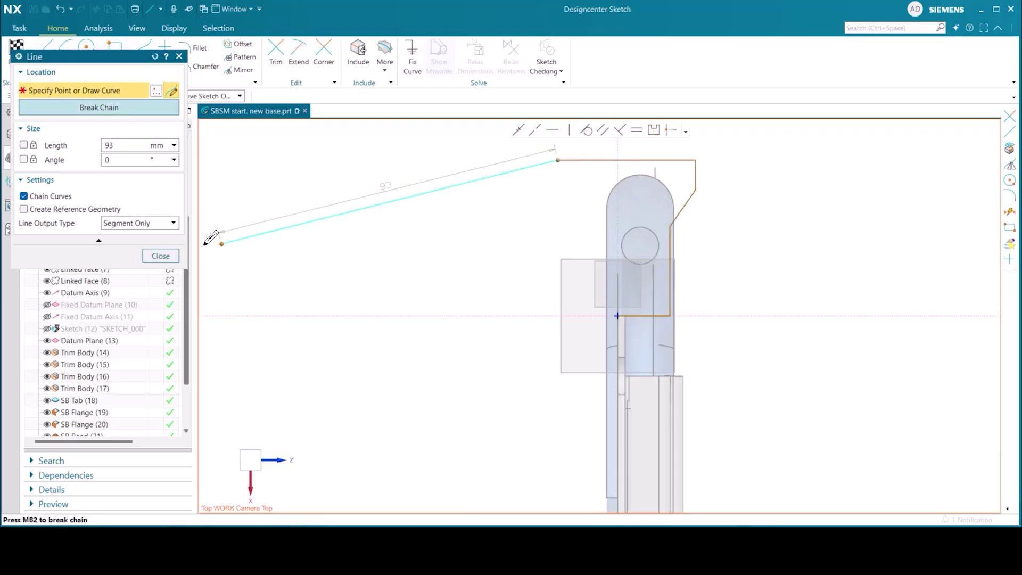
click(161, 256)
drag(670, 241, 643, 242)
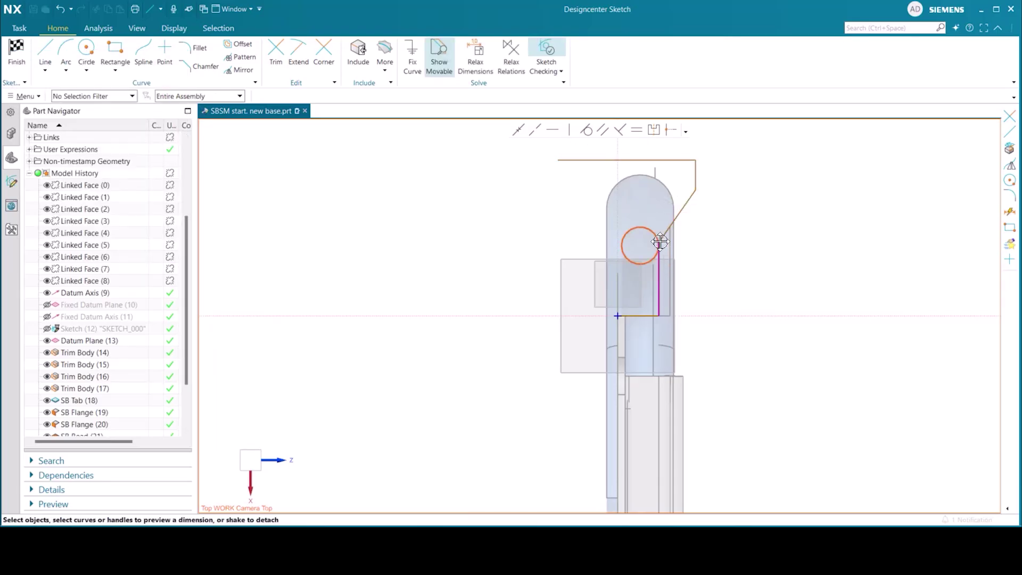
drag(635, 164, 628, 165)
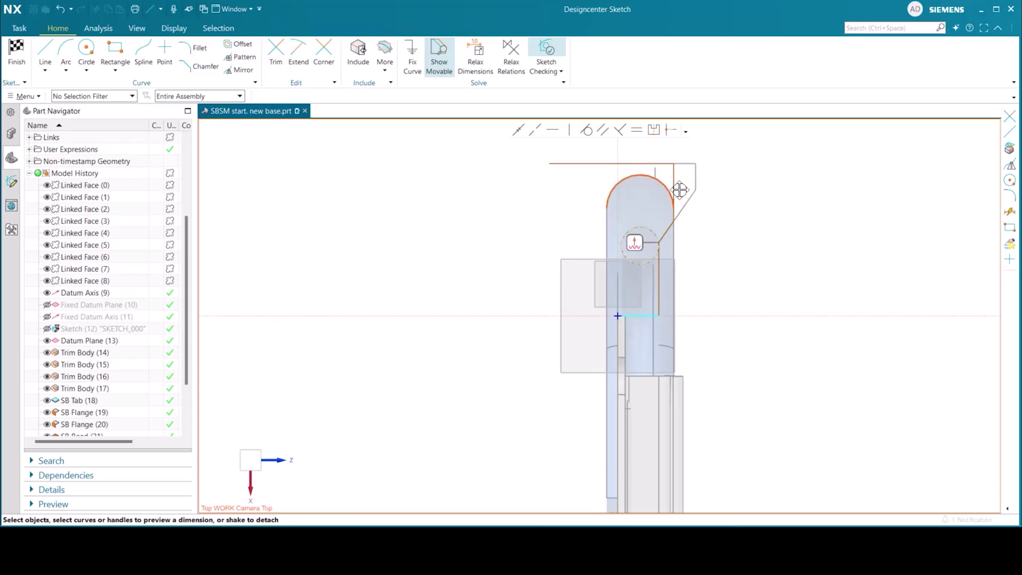
click(678, 163)
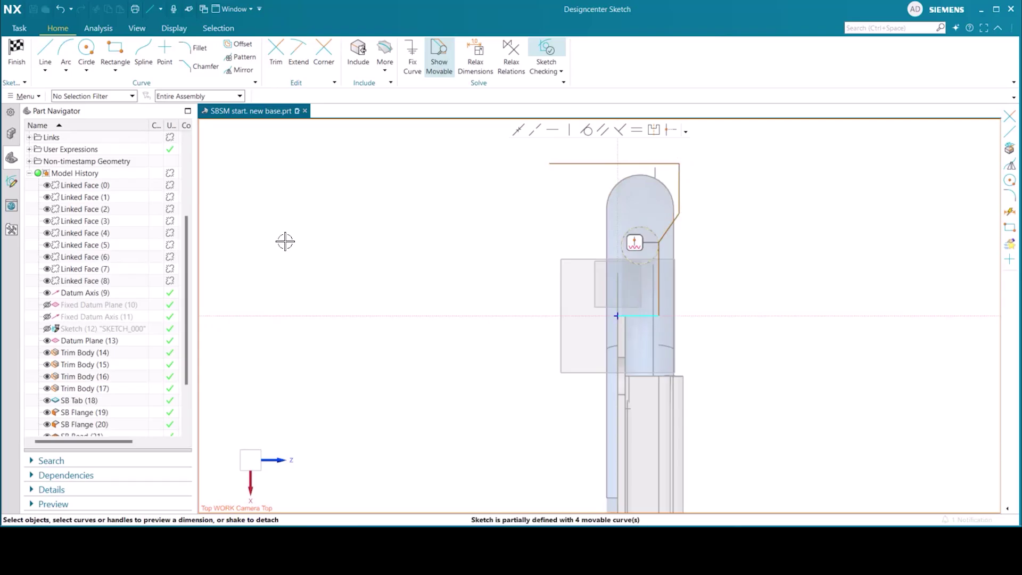
Finish the profile sketch and create the 5 mm wide contour flange.
click(29, 73)
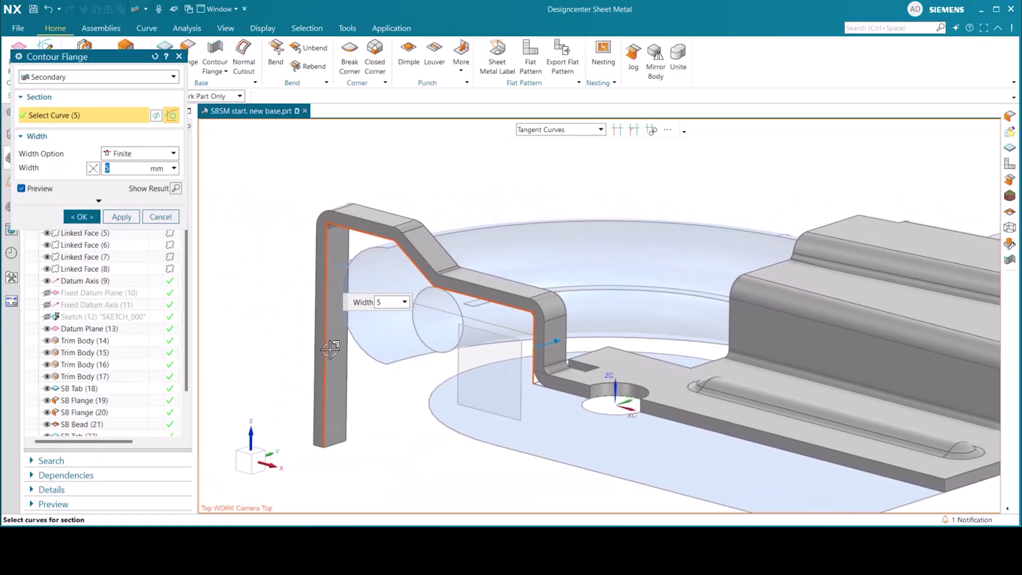
click(81, 216)
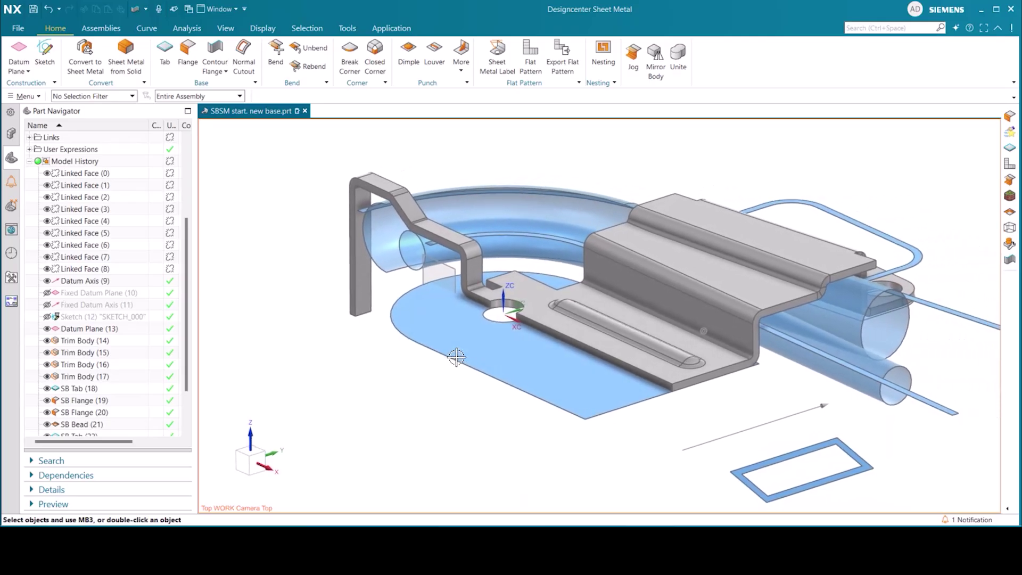
Set up a partial-width flange at an end, running until a plane, with material outside.
click(192, 64)
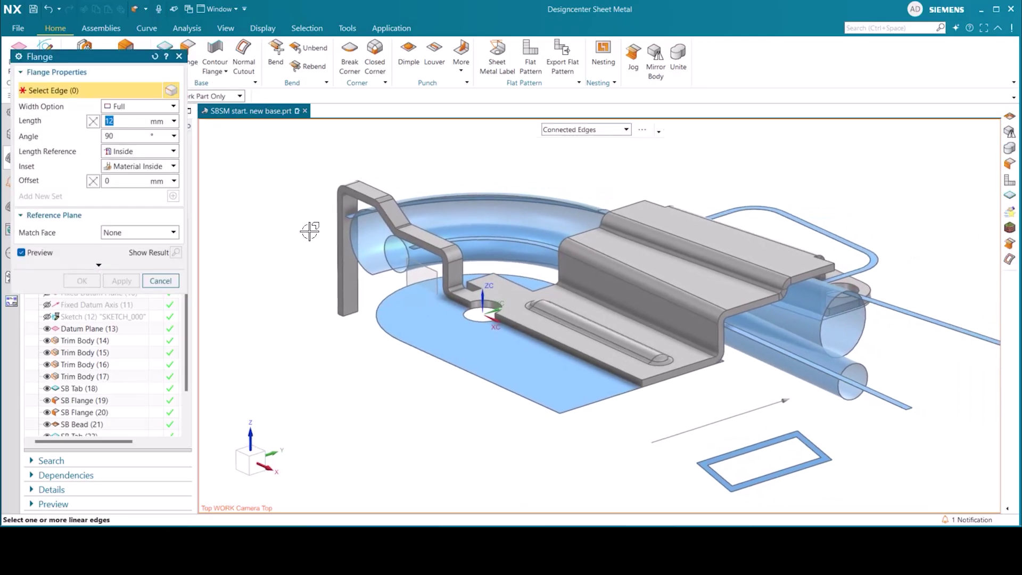
click(174, 106)
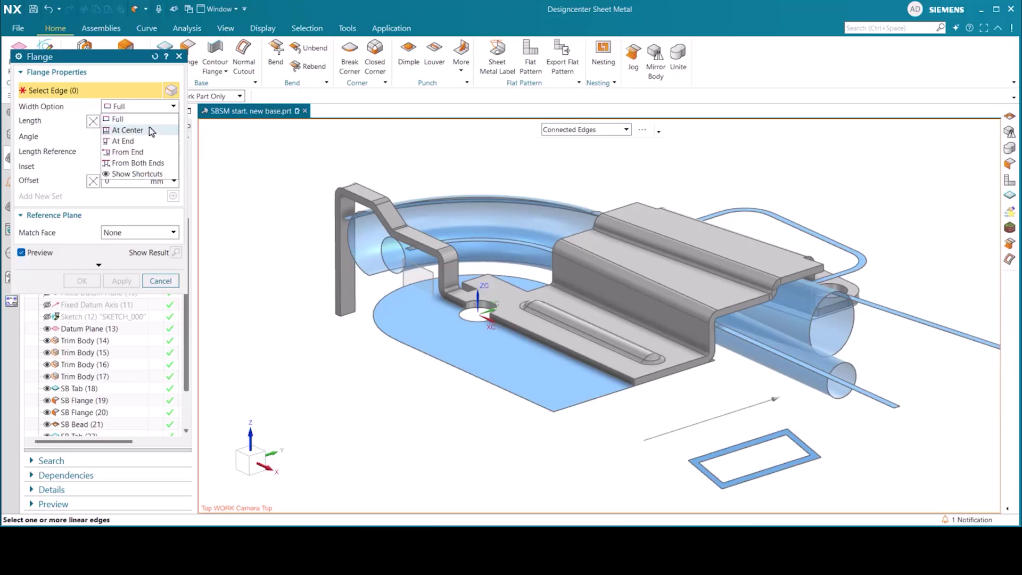
click(145, 142)
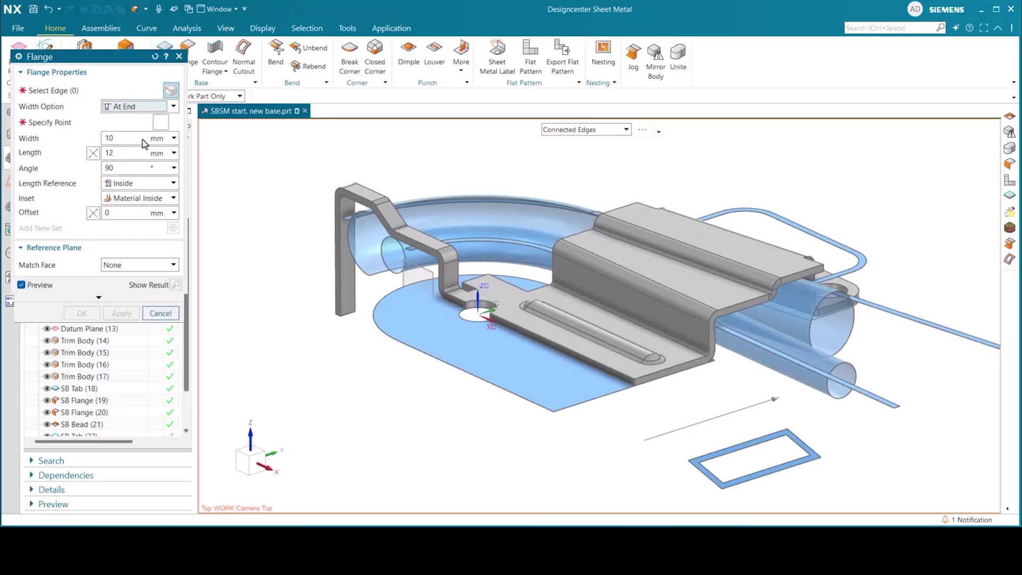
click(127, 267)
click(121, 288)
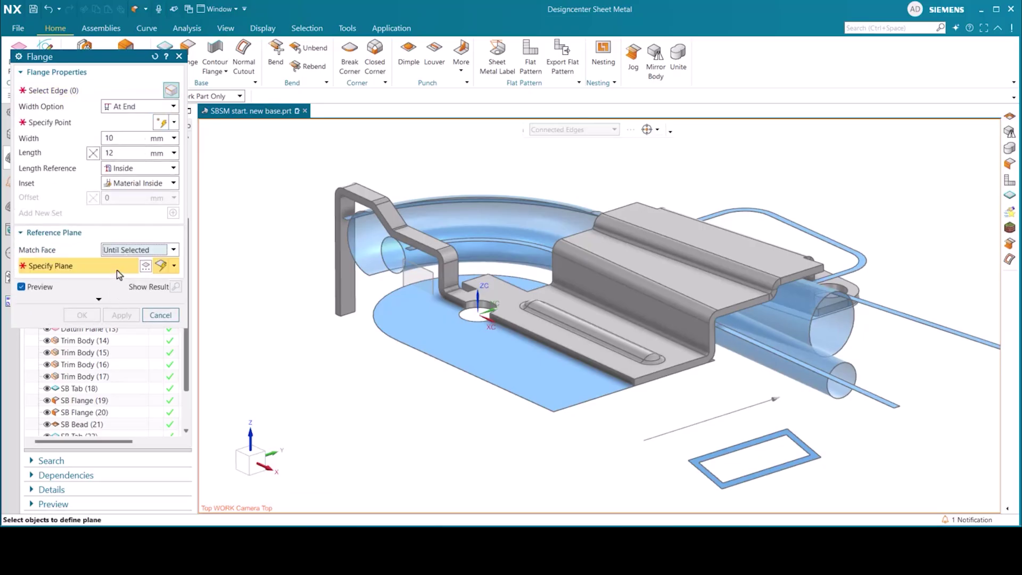
click(145, 152)
text(25)
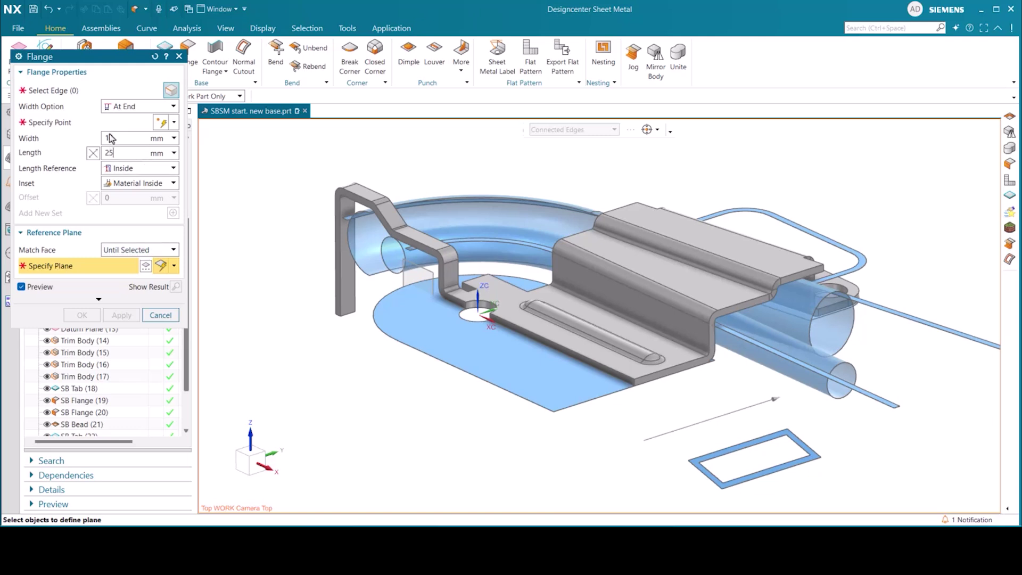
click(116, 185)
click(118, 207)
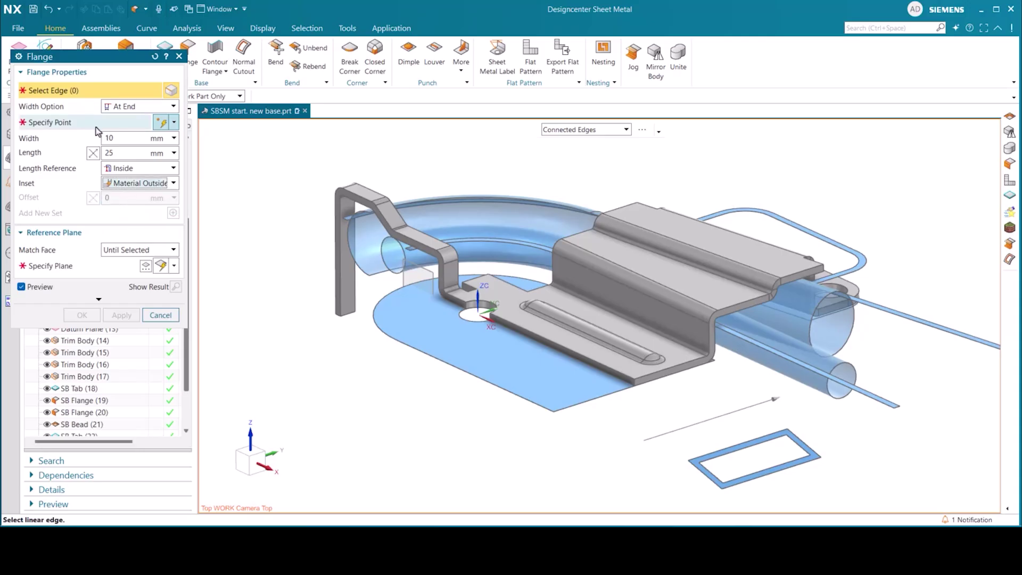
Apply the 10 mm flange on the tab's long front edge up to the rectangular face.
click(647, 382)
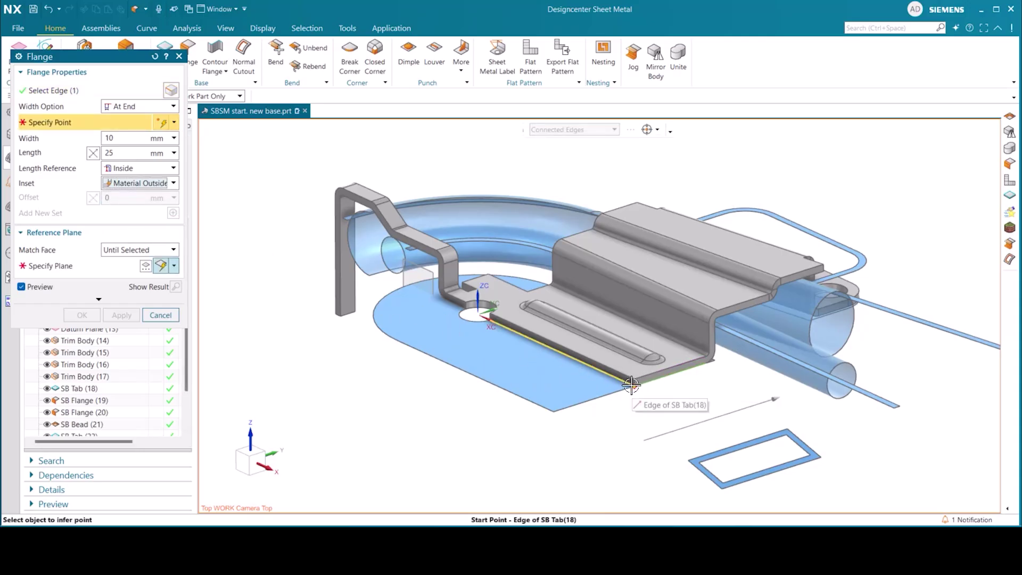
click(629, 385)
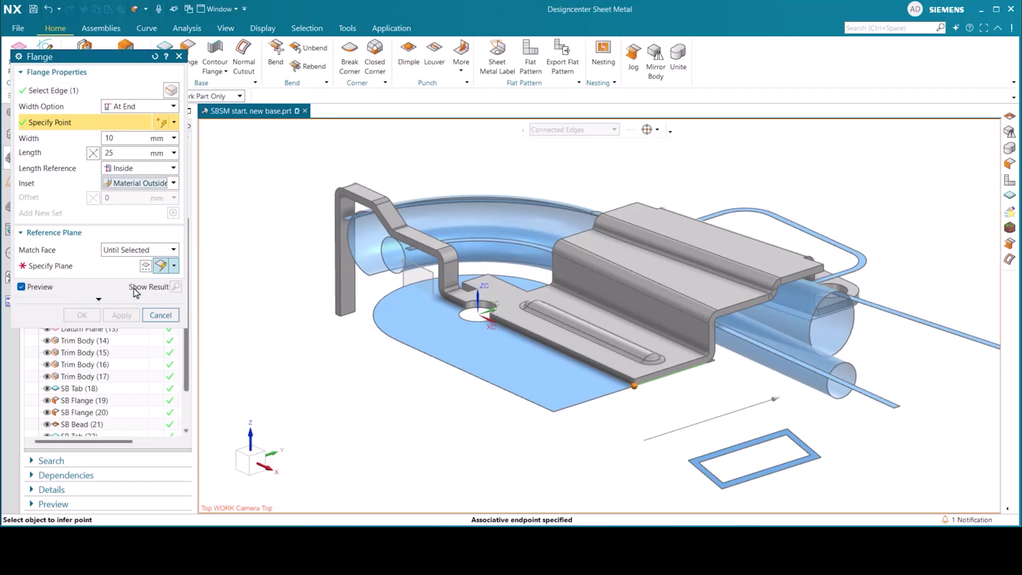
click(95, 267)
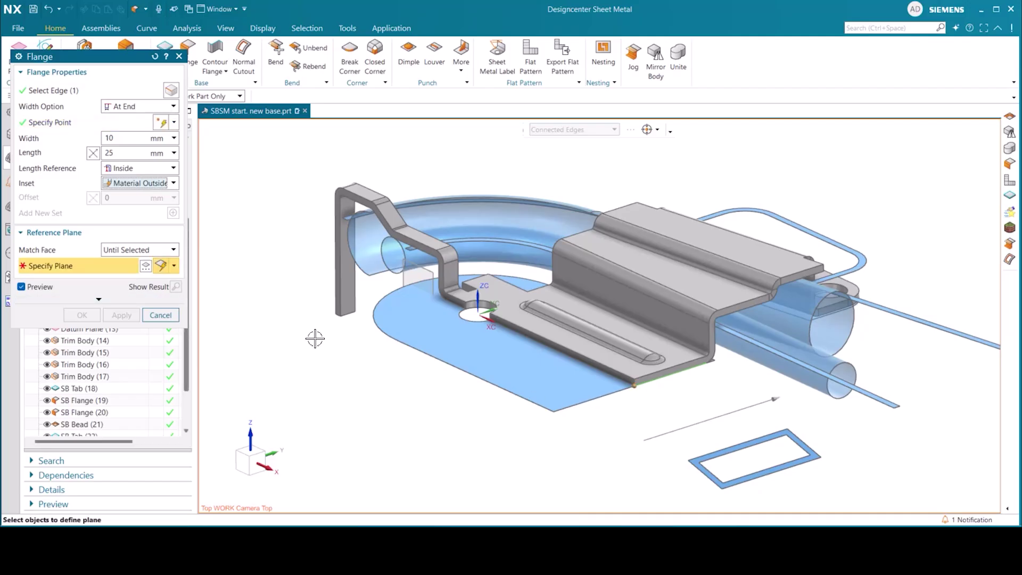
click(700, 473)
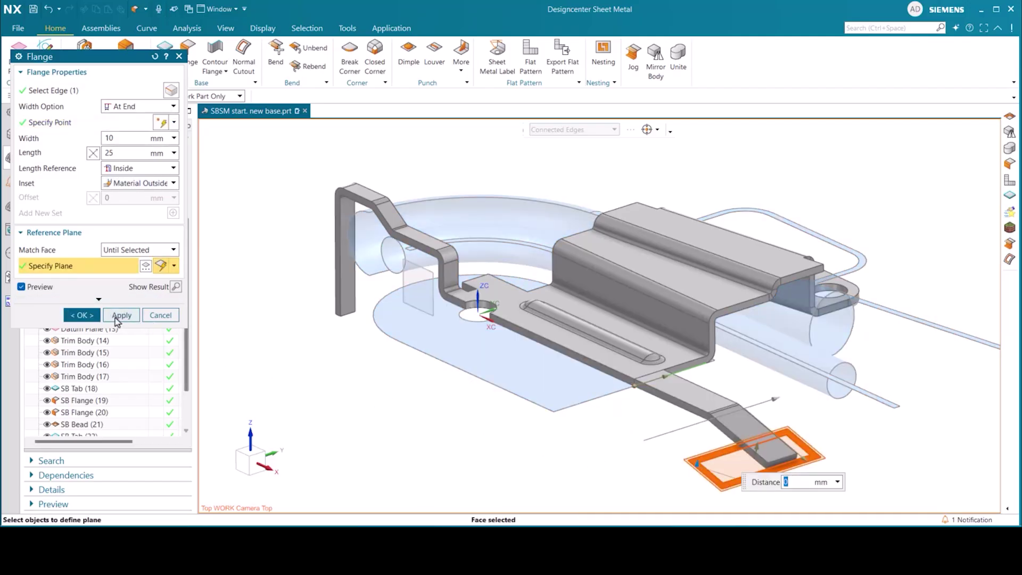
click(92, 315)
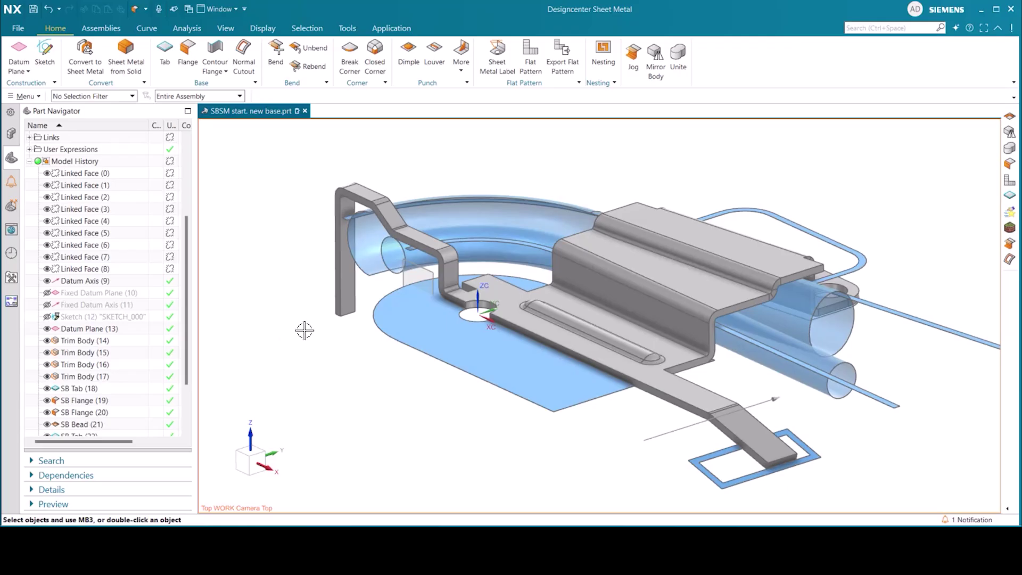
middle_drag(304, 329, 269, 333)
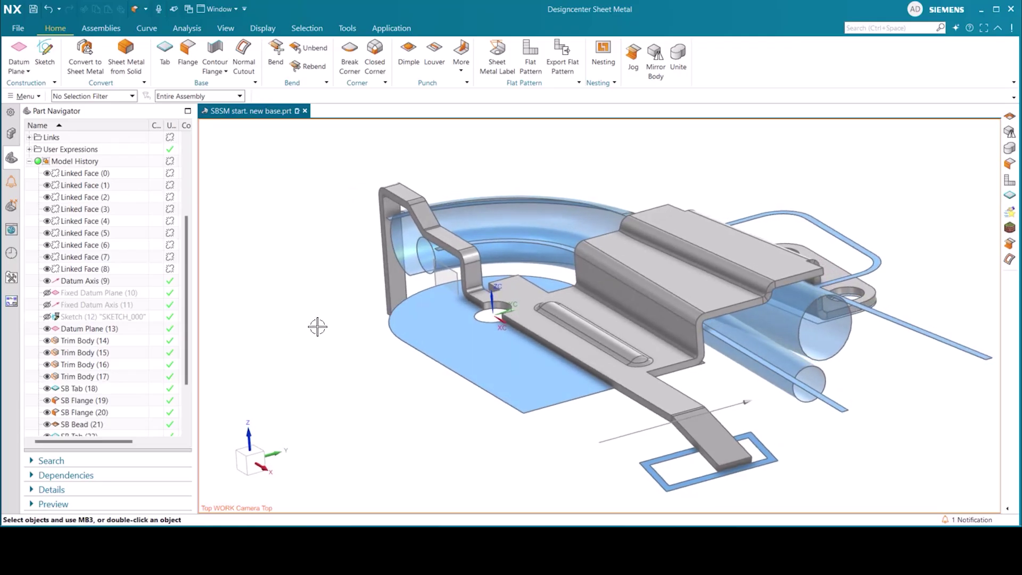
middle_drag(431, 277, 668, 331)
Mirror the sheet-metal half body across the datum plane.
click(656, 63)
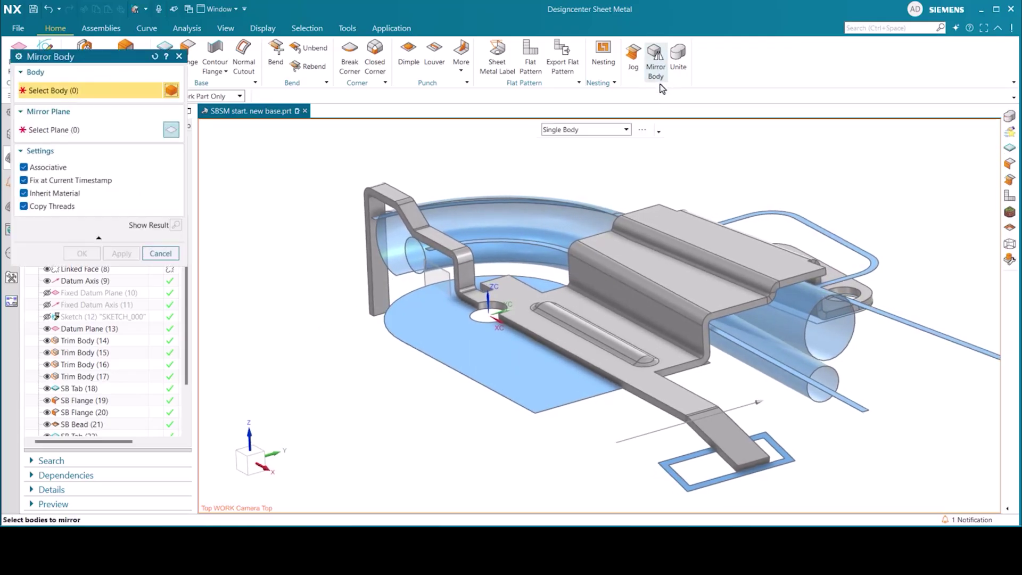
click(642, 253)
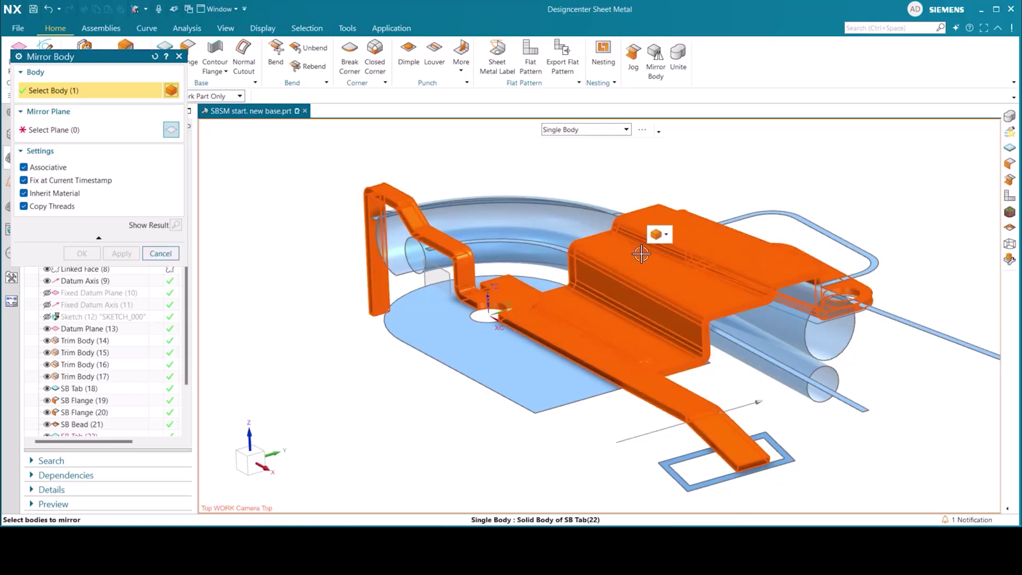
middle_click(130, 144)
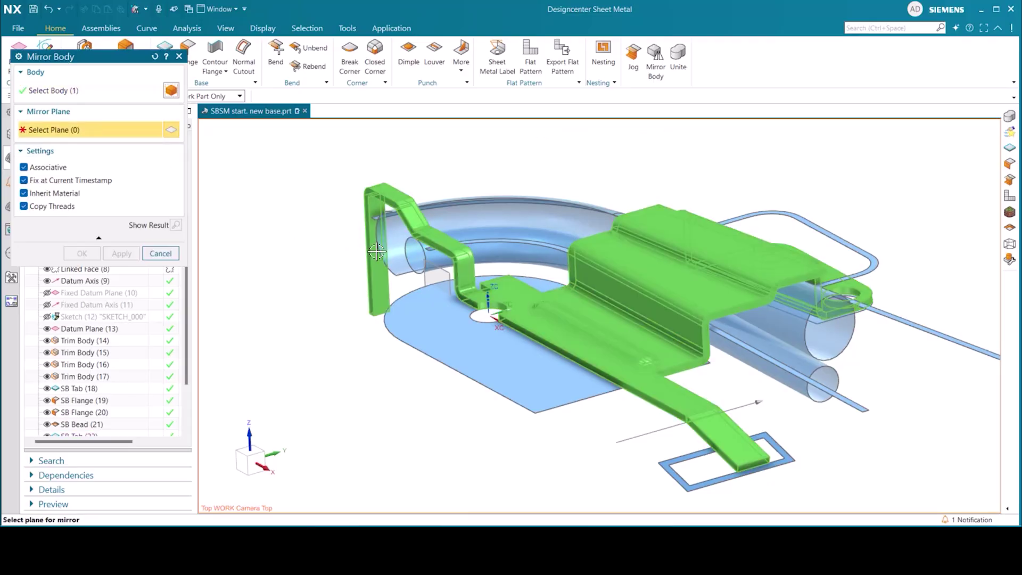
click(432, 267)
click(84, 254)
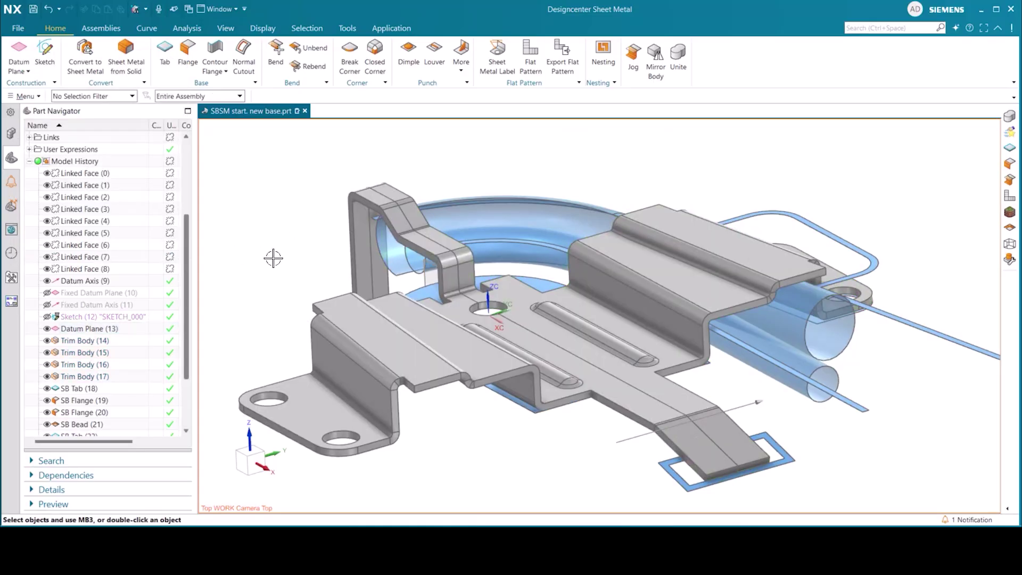
mouse_move(301, 300)
middle_down()
mouse_move(278, 329)
mouse_move(608, 142)
middle_up()
Unite the original half (target) with the mirrored half (tool) into one body.
click(675, 70)
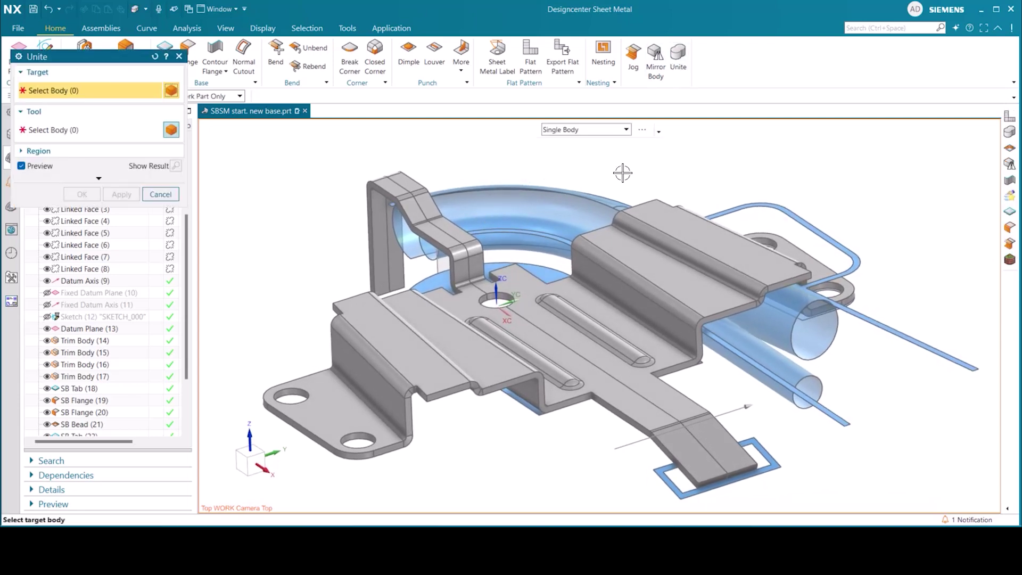
click(657, 274)
click(394, 335)
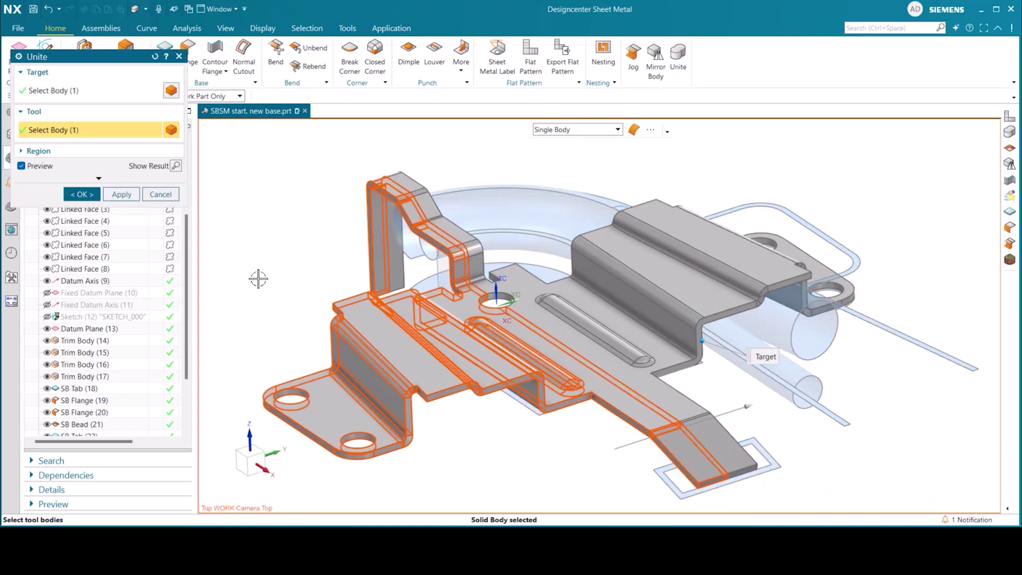
click(86, 195)
middle_drag(330, 235, 325, 253)
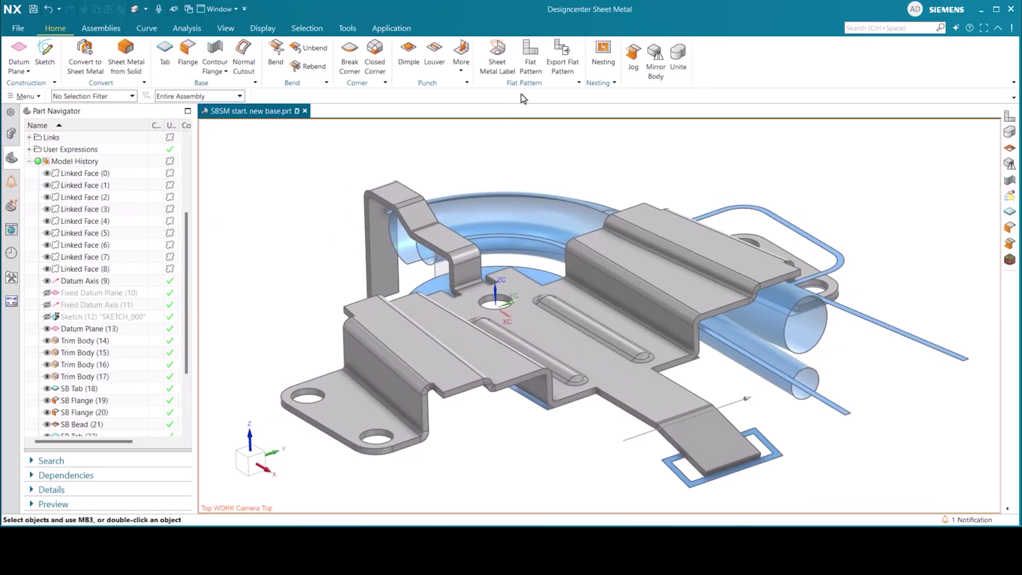
Create a flat pattern using the central flat face as the upward face.
click(531, 61)
click(519, 312)
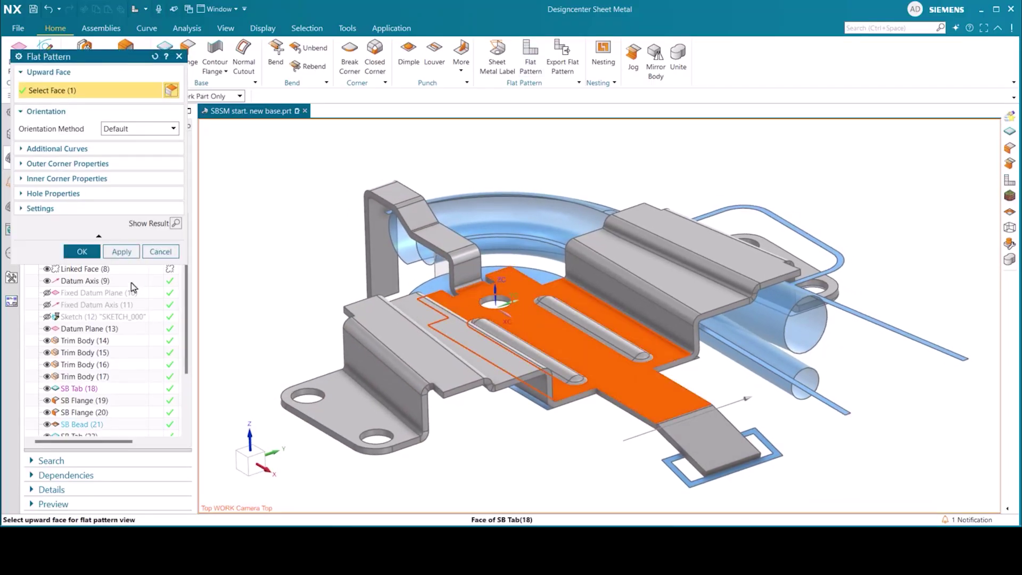
click(89, 254)
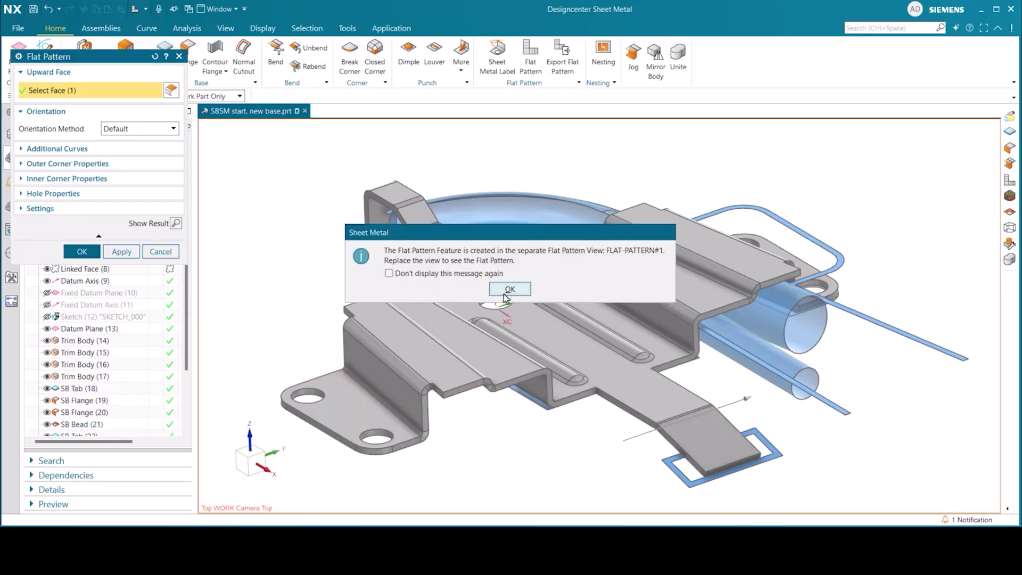
click(511, 294)
scroll(94, 424, up, 5)
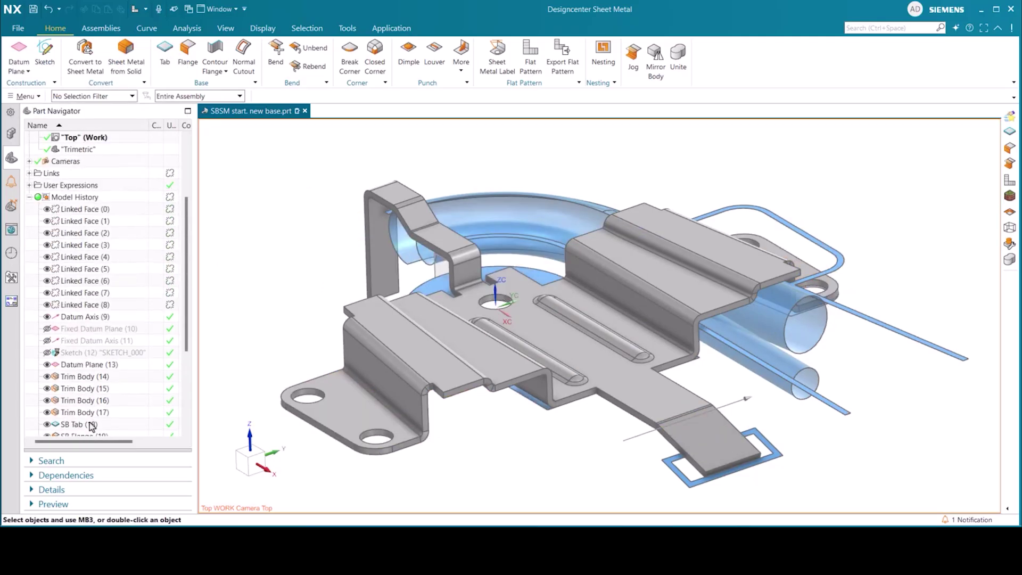
scroll(65, 344, up, 5)
scroll(96, 245, up, 3)
Review the FLAT-PATTERN#1 view, then return to the Top view and orbit the part.
double_click(78, 184)
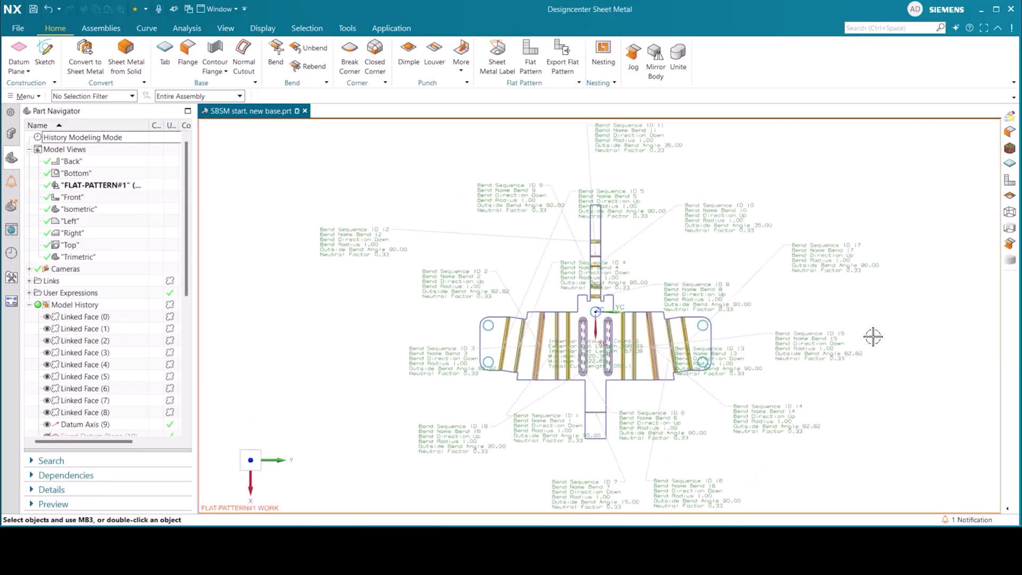
scroll(834, 408, down, 1)
scroll(835, 409, up, 1)
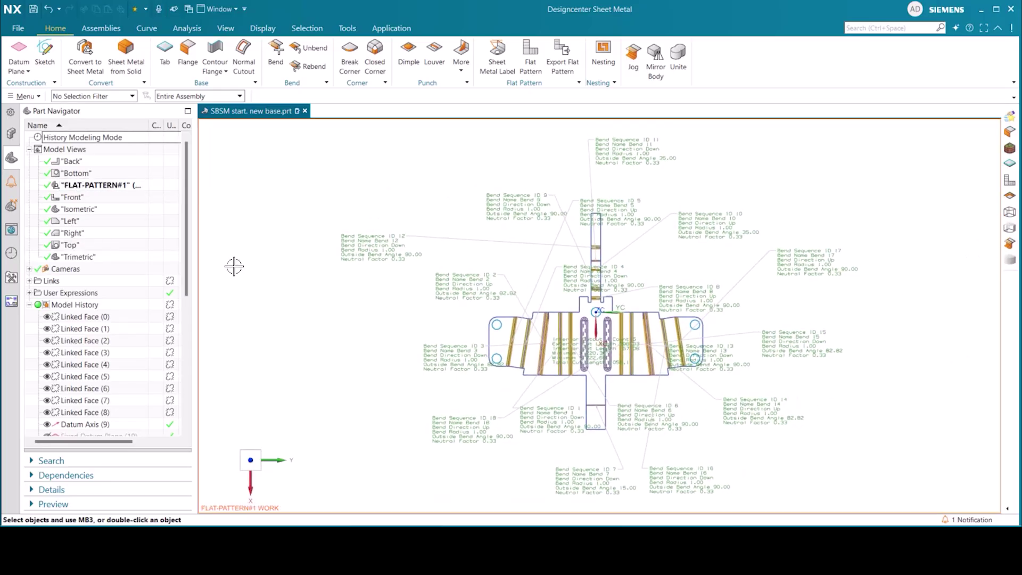
double_click(116, 247)
mouse_move(222, 325)
middle_down()
mouse_move(264, 339)
mouse_move(264, 274)
middle_up()
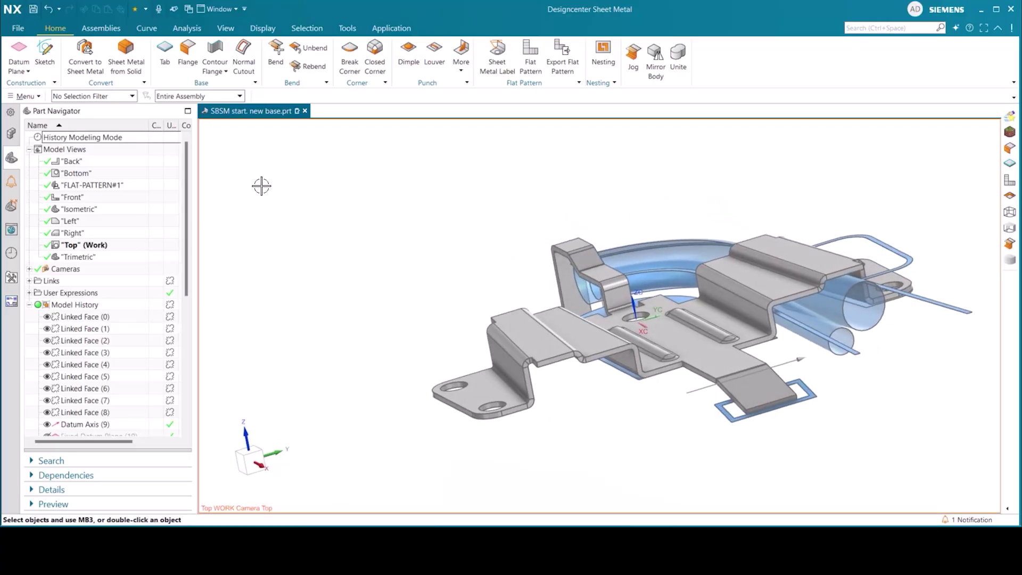
Create the A2-size drawing 'SBSM start. new base_dwg1.prt' referencing the base part.
click(18, 28)
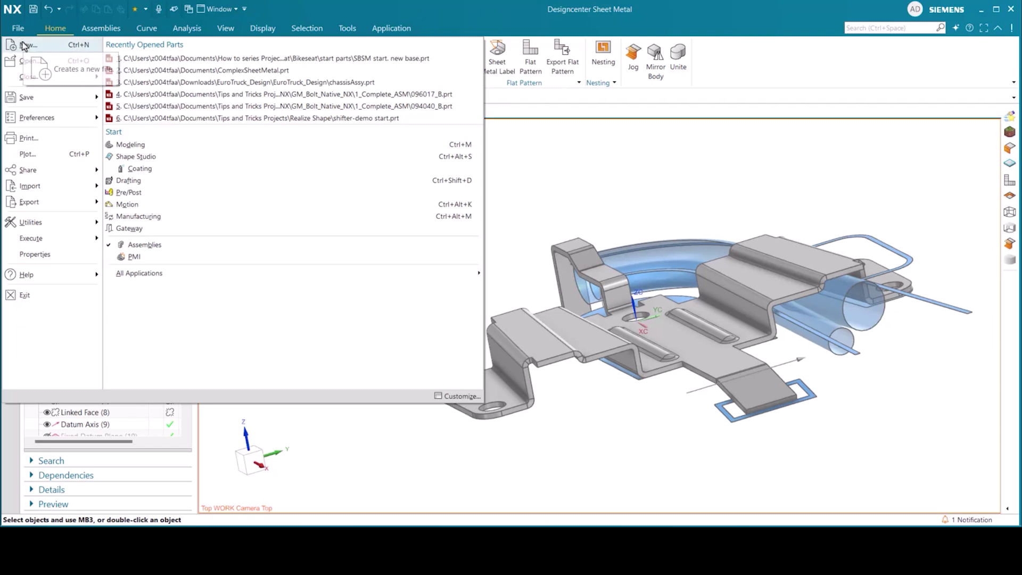
click(25, 46)
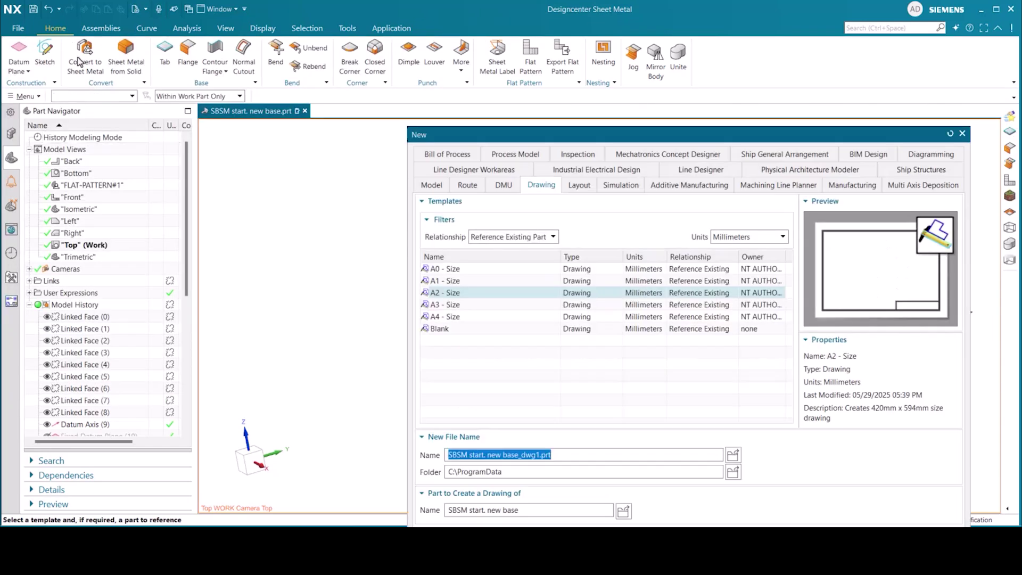
drag(449, 137, 365, 83)
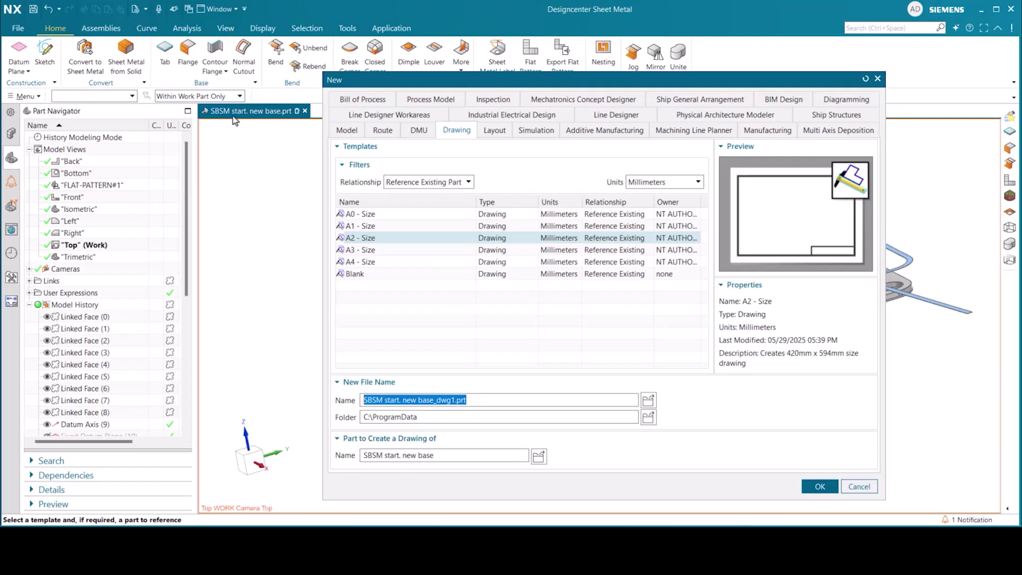
click(809, 489)
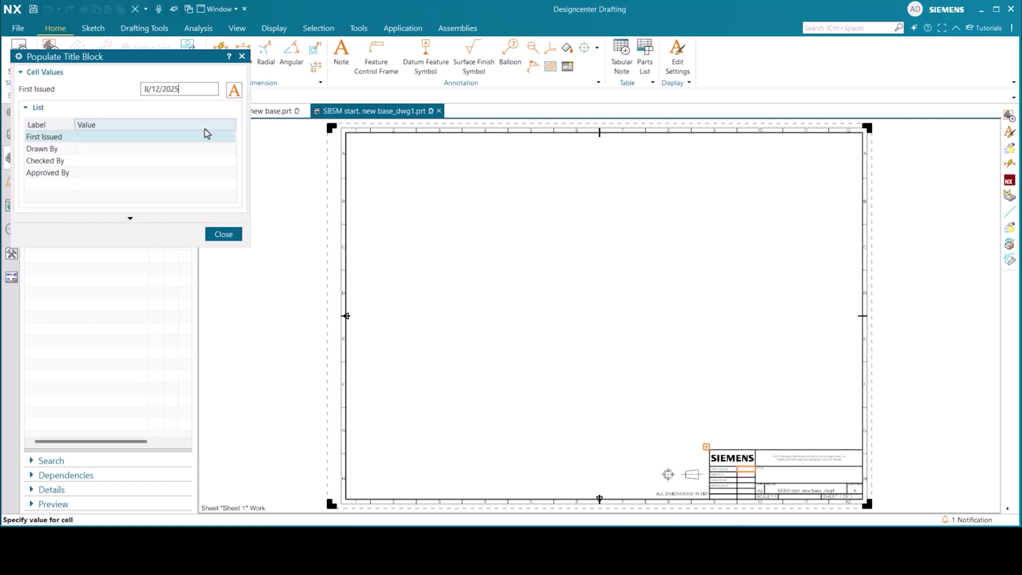
Enter the First Issued date and the Drawn By, Checked By and Approved By names.
click(97, 150)
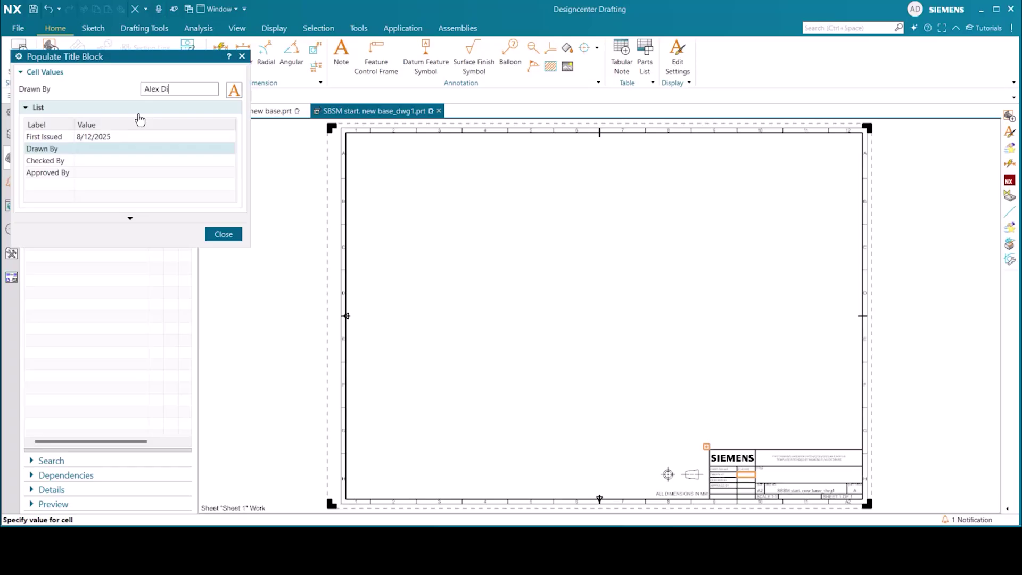
click(107, 159)
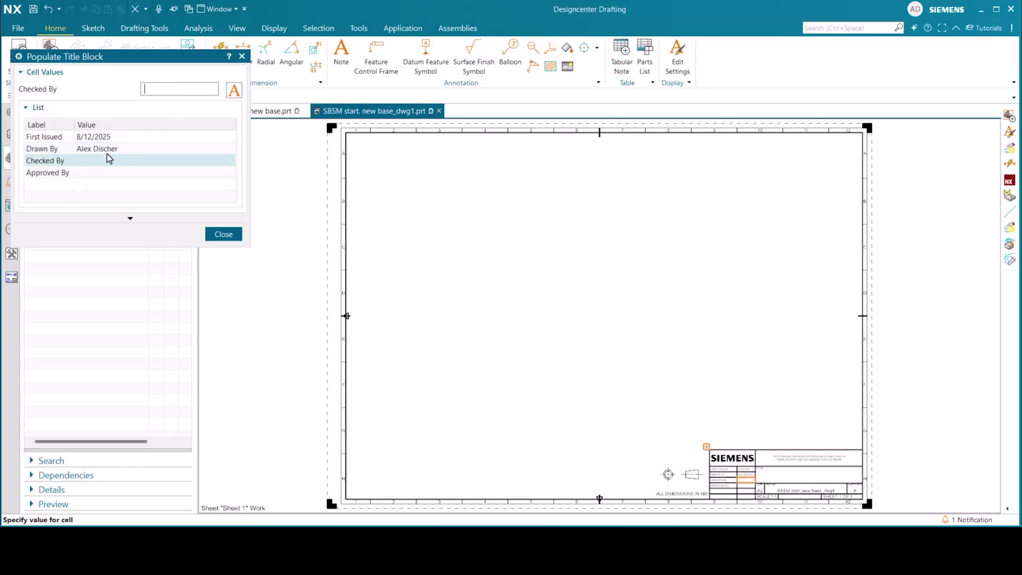
text(John Do)
text(e)
click(155, 174)
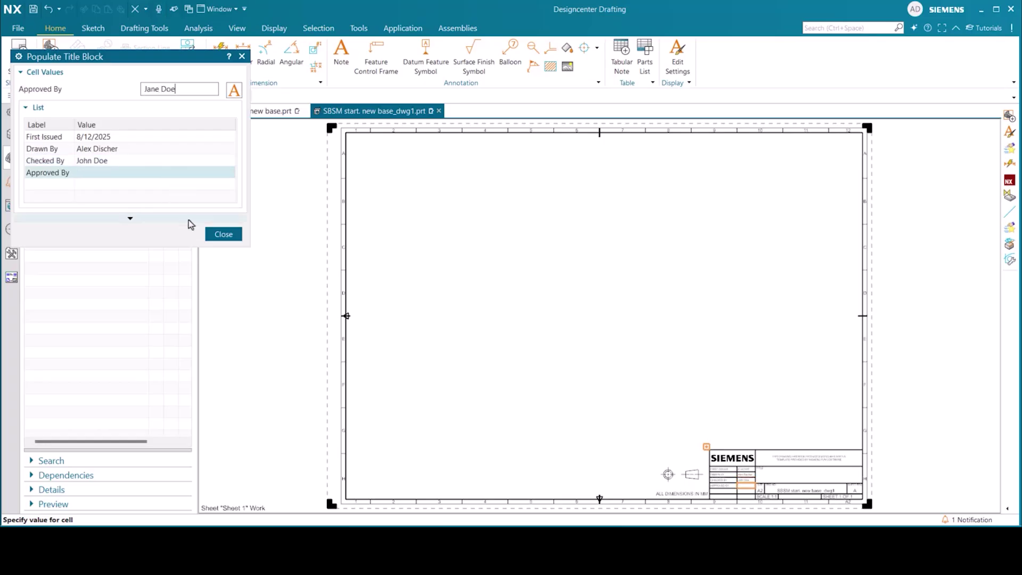
click(223, 233)
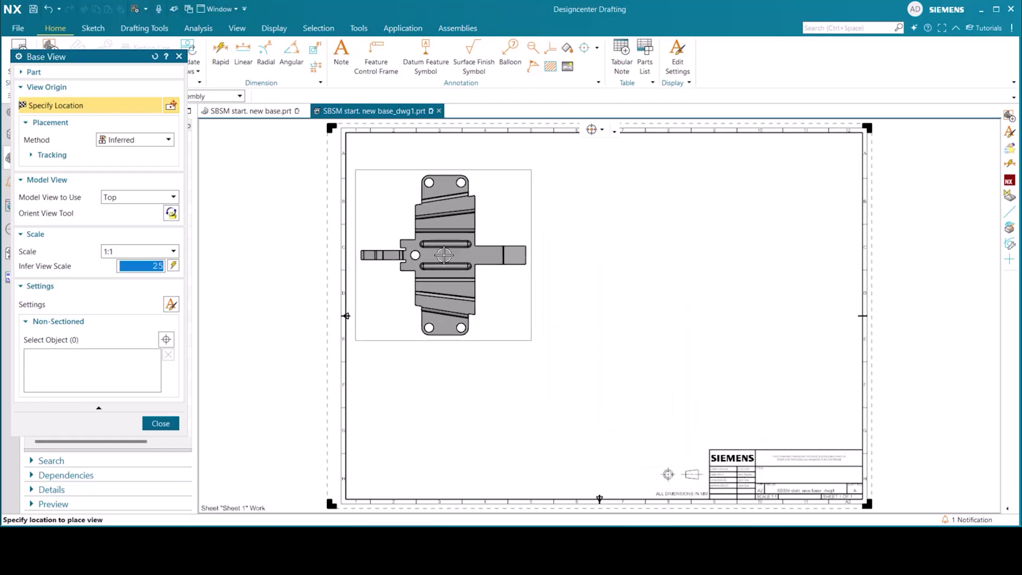
Place the top view, a projected side view above it, and angled view A.
click(492, 366)
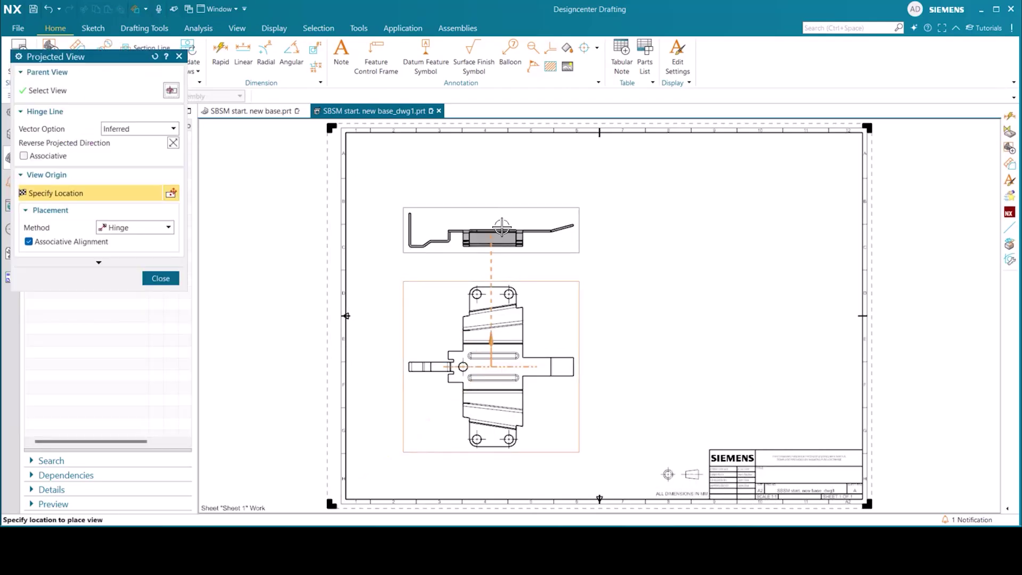
click(501, 219)
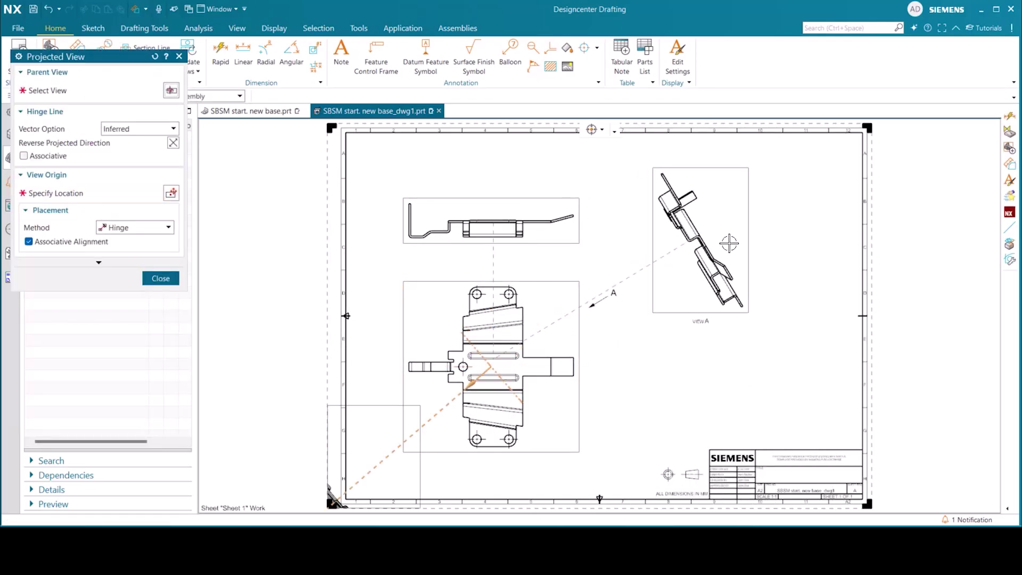
click(729, 244)
middle_click(640, 263)
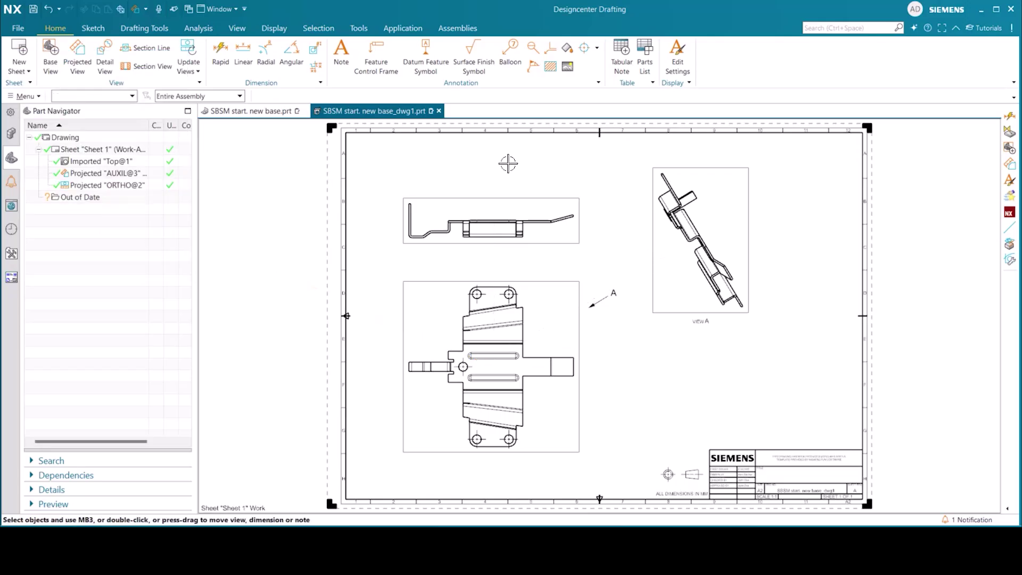
Add a 179.6 length dimension above the upper view.
key(d)
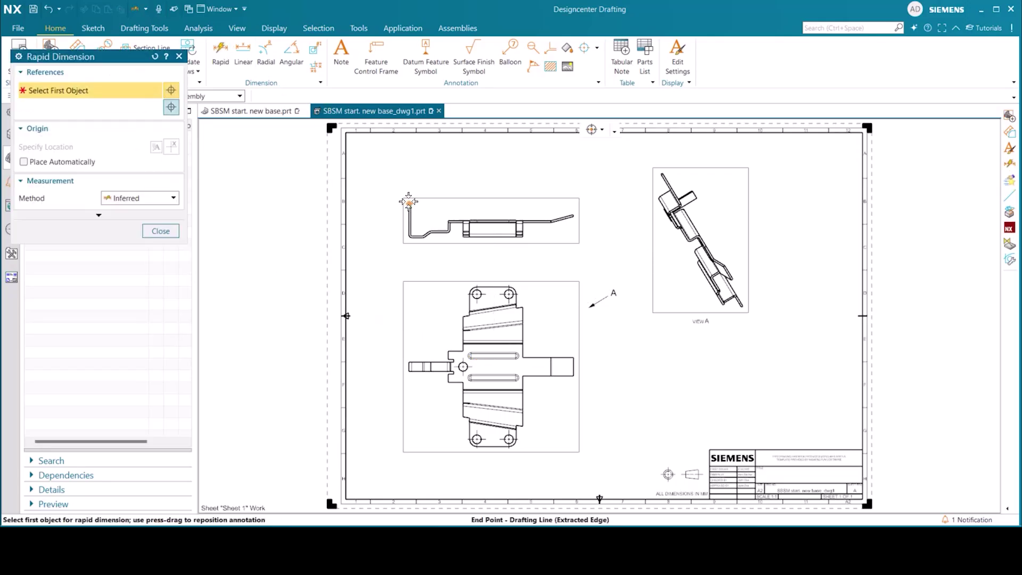
click(410, 205)
click(574, 214)
click(497, 166)
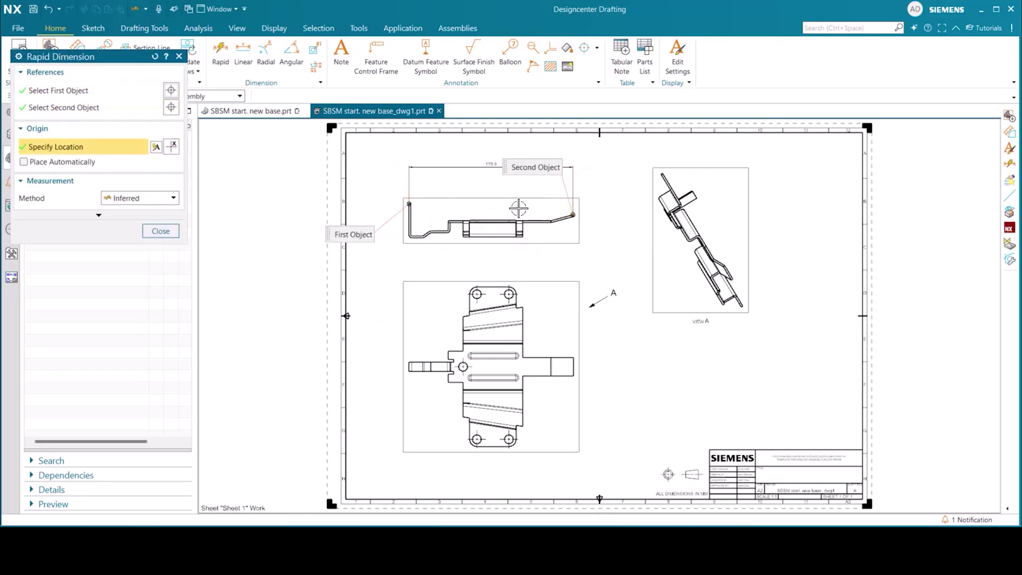
click(169, 235)
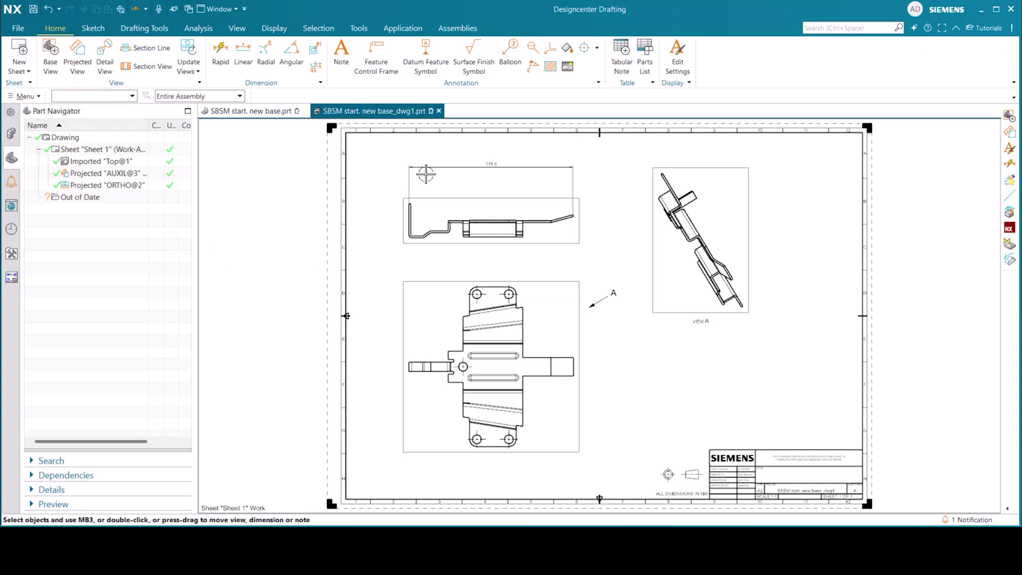
Delete the views ORTHO@2, Top@1 and AUXIL@3 from the sheet.
click(421, 190)
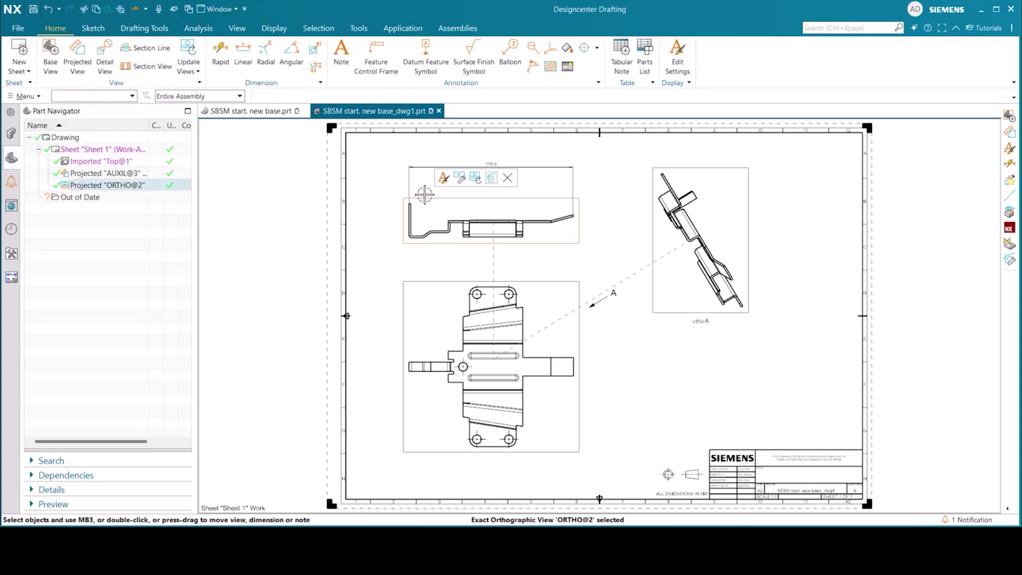
key(Delete)
click(514, 285)
key(Delete)
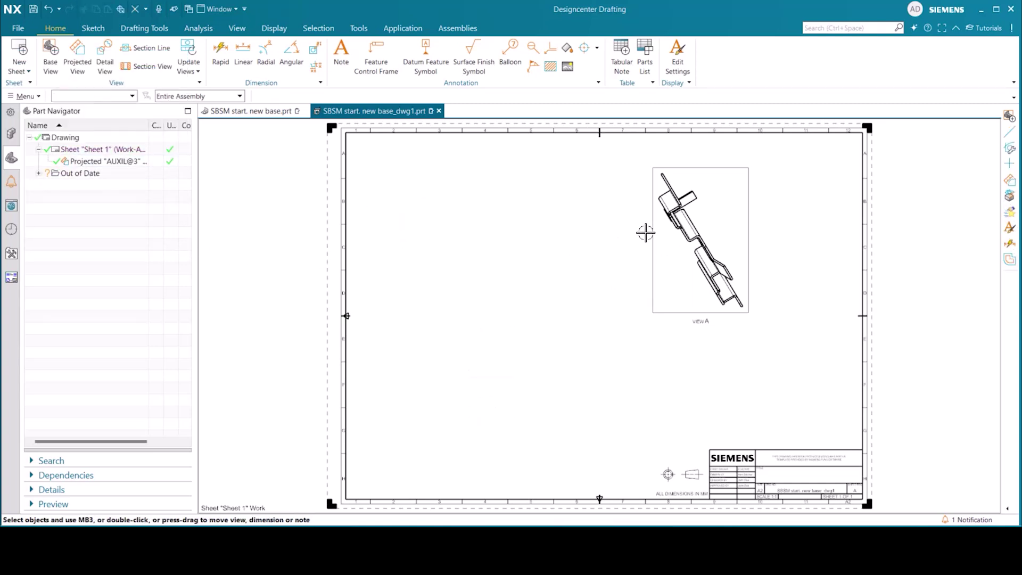
click(645, 233)
key(Delete)
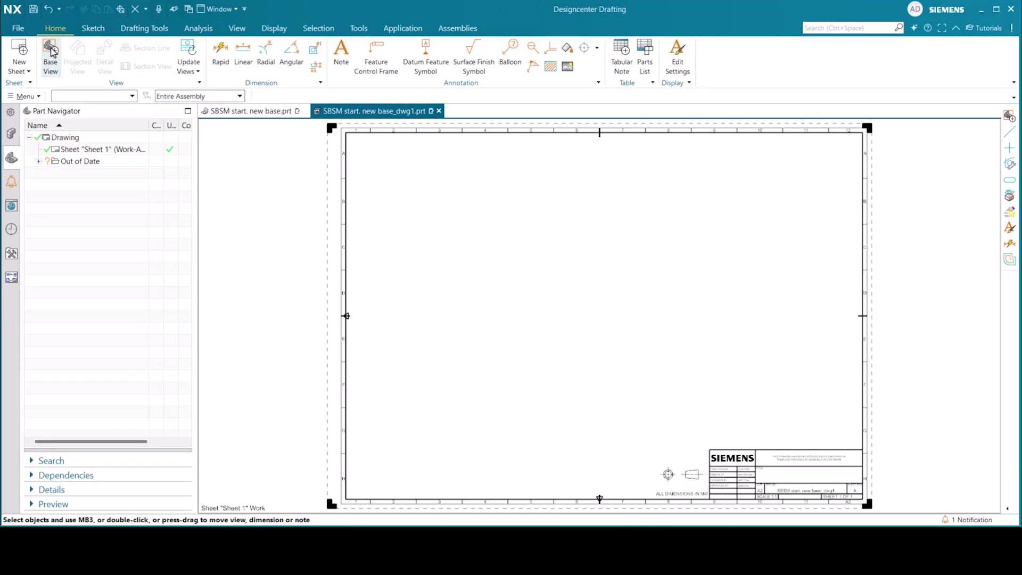
Place a FLAT-PATTERN#1 base view near the sheet centre, with PMI from the model view.
click(51, 54)
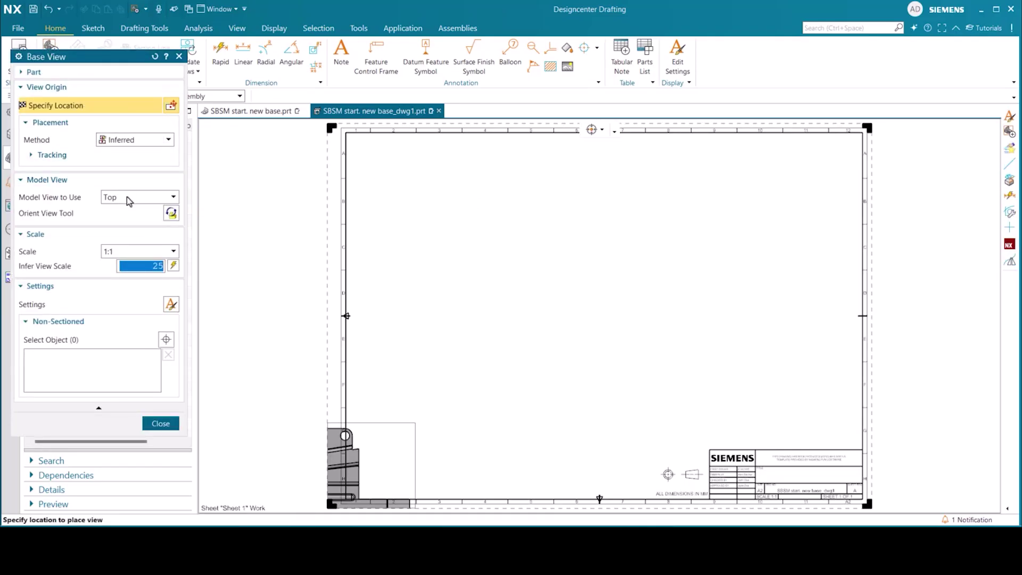
click(126, 200)
click(126, 298)
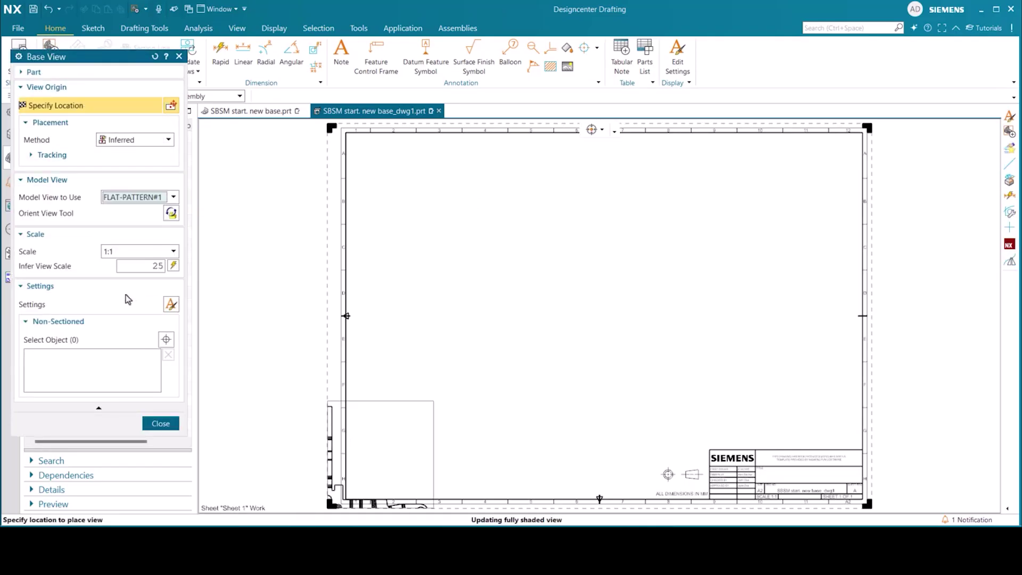
click(170, 304)
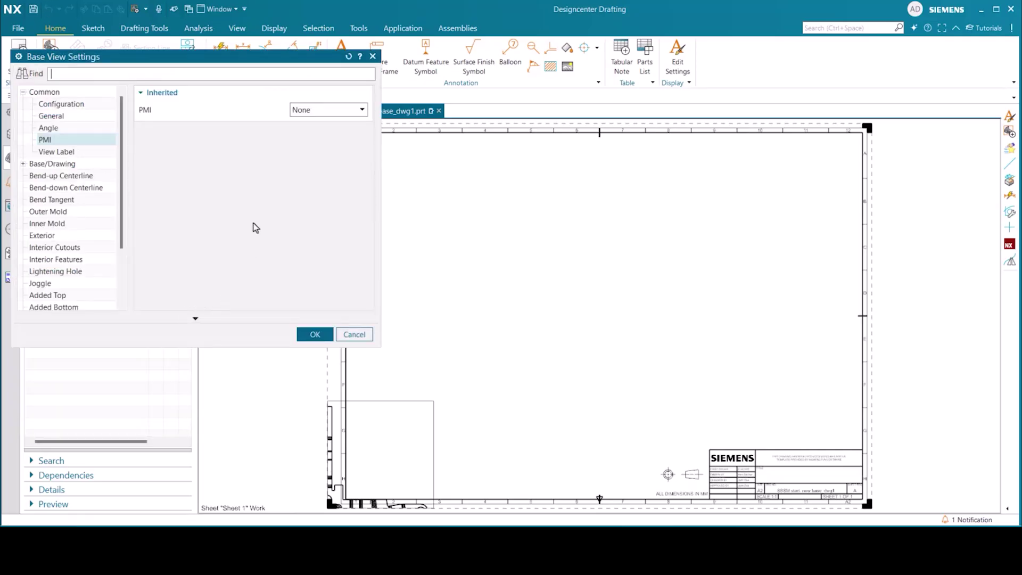
click(296, 117)
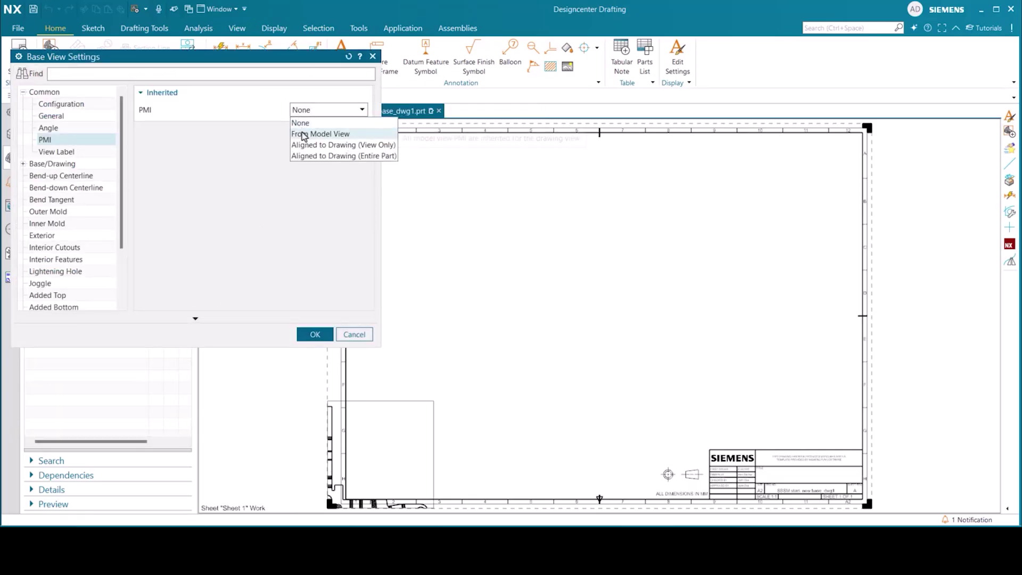
click(304, 135)
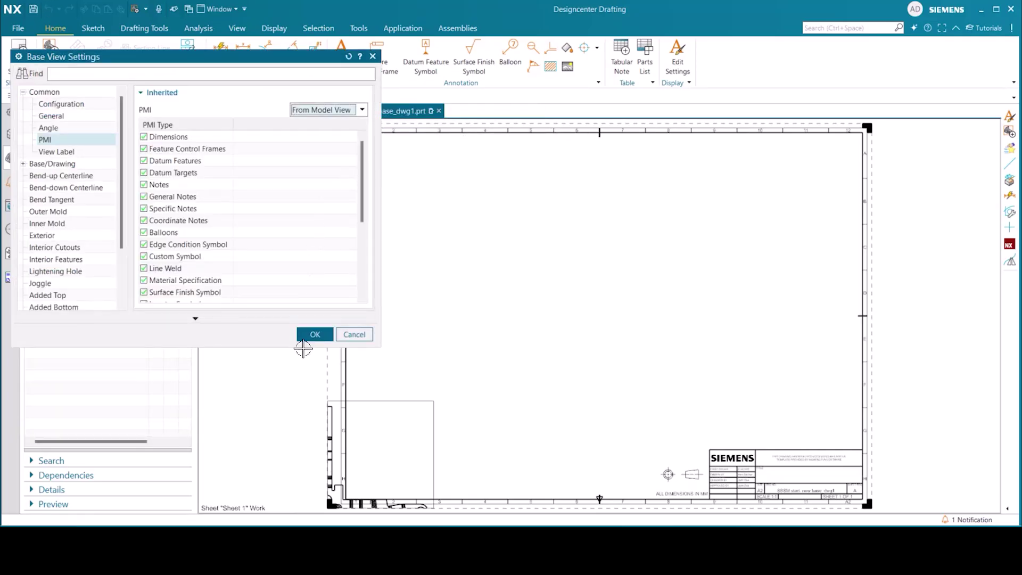
click(315, 335)
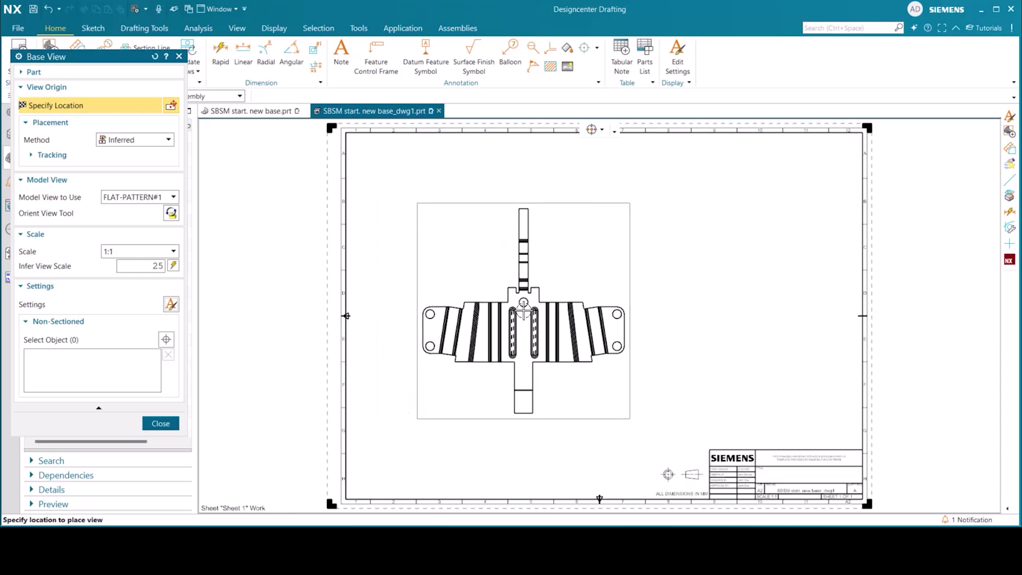
click(523, 308)
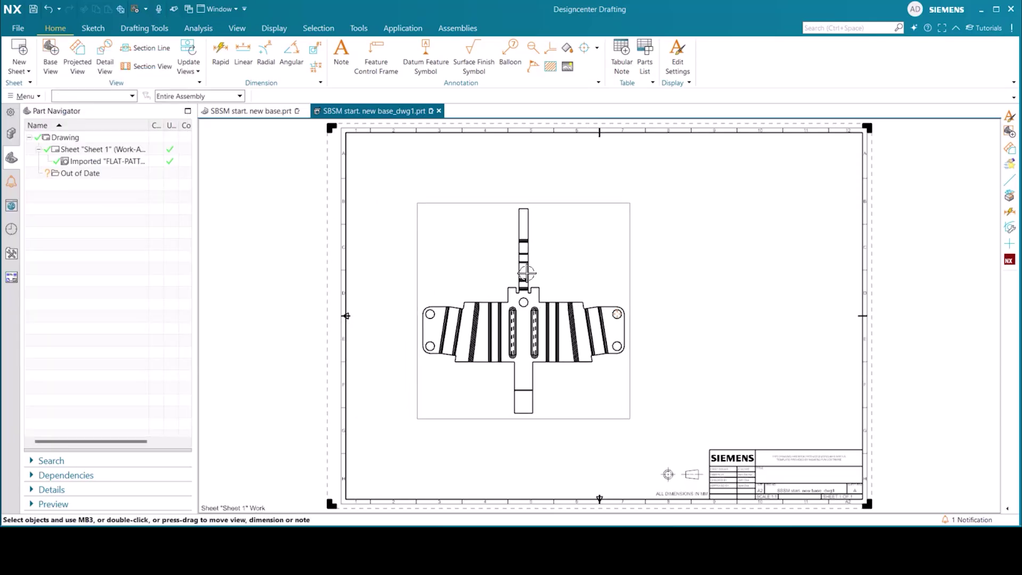
Enable Inherit Flat Pattern PMI under Flat Pattern View in the Drafting preferences.
click(17, 28)
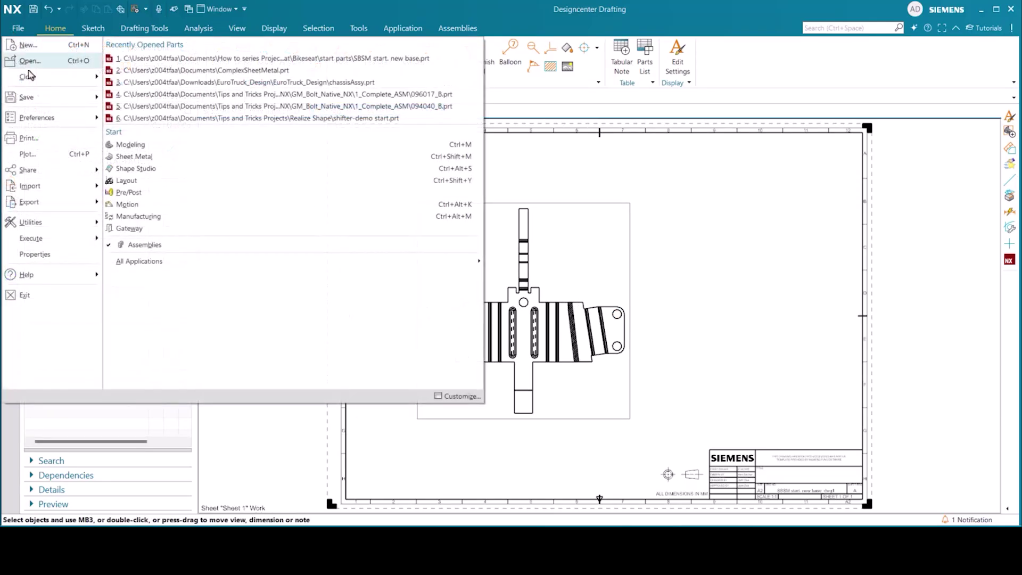
mouse_move(38, 117)
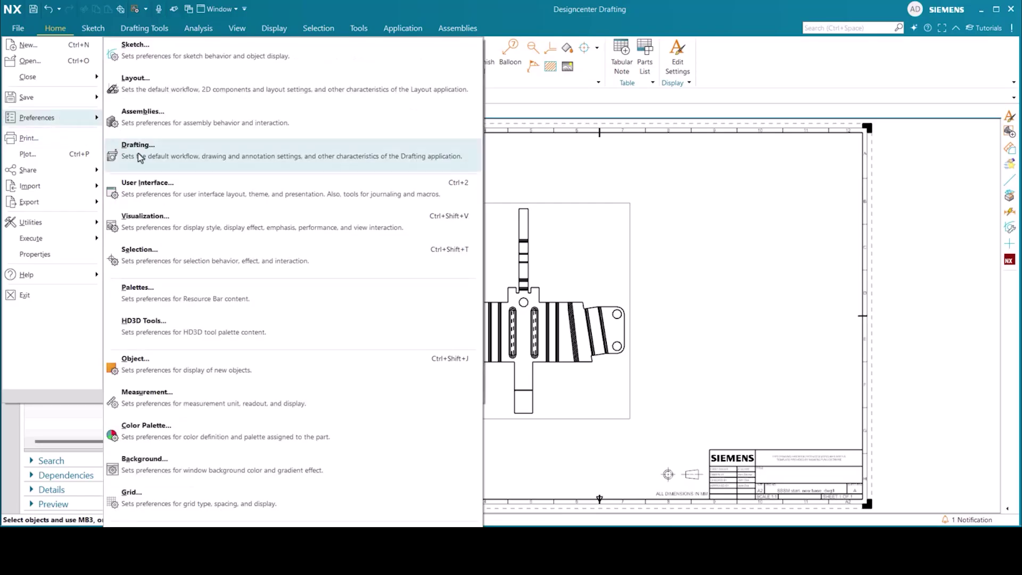
click(141, 155)
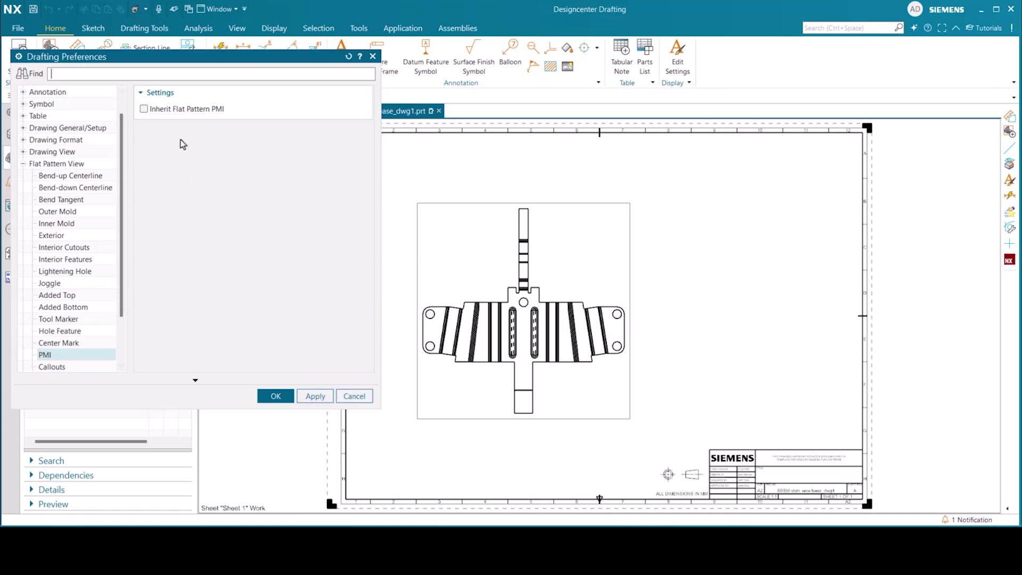
click(166, 111)
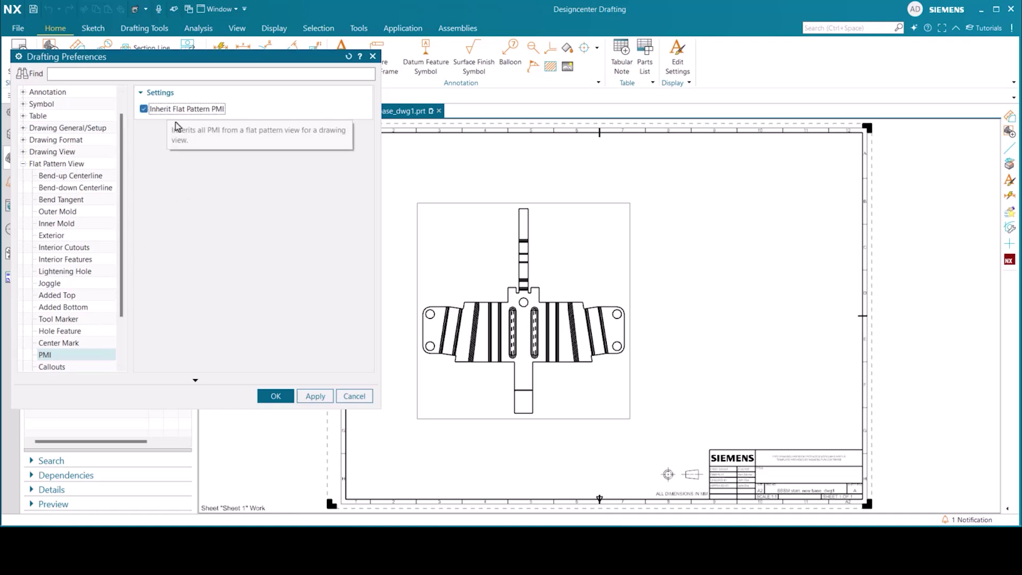
click(273, 394)
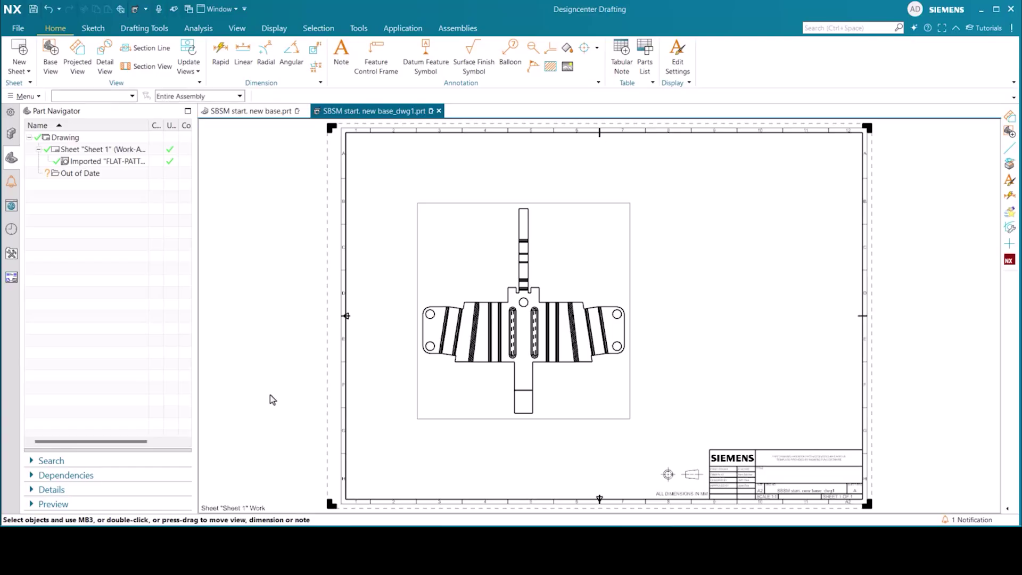
Delete the flat-pattern view and re-place FLAT-PATTERN#1, now showing inherited bend callouts.
click(417, 230)
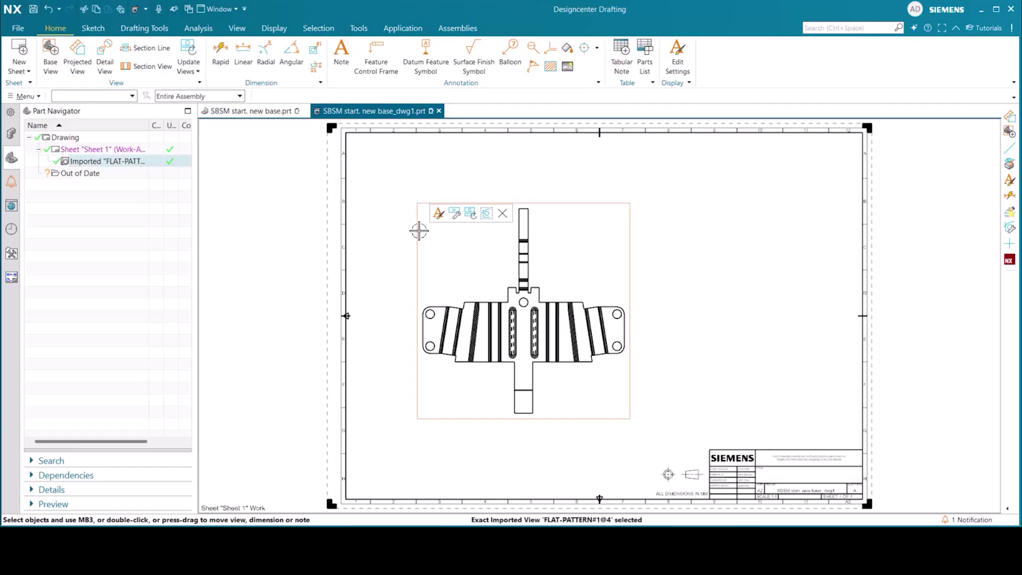
key(Delete)
click(50, 56)
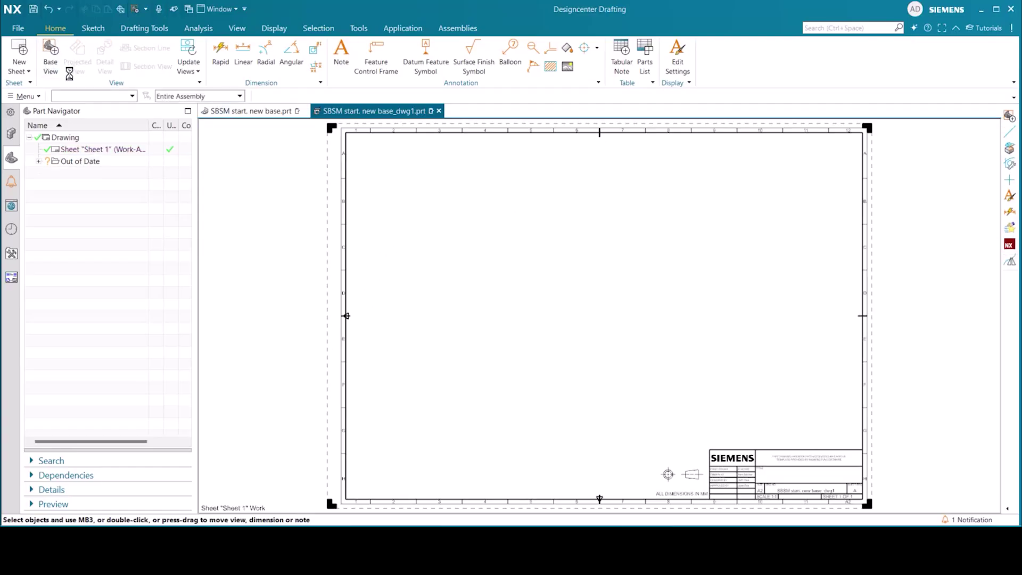
click(129, 198)
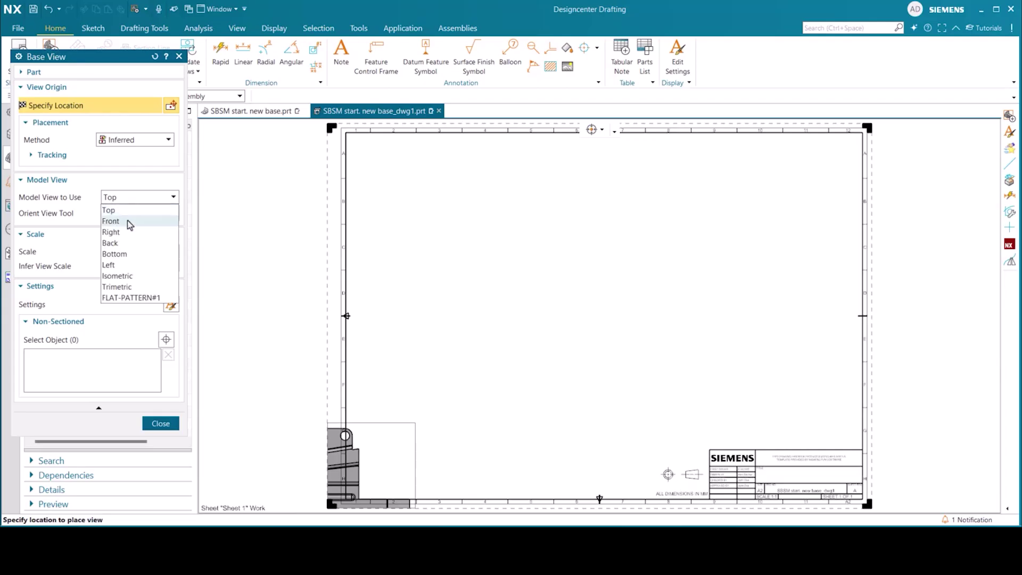
click(132, 295)
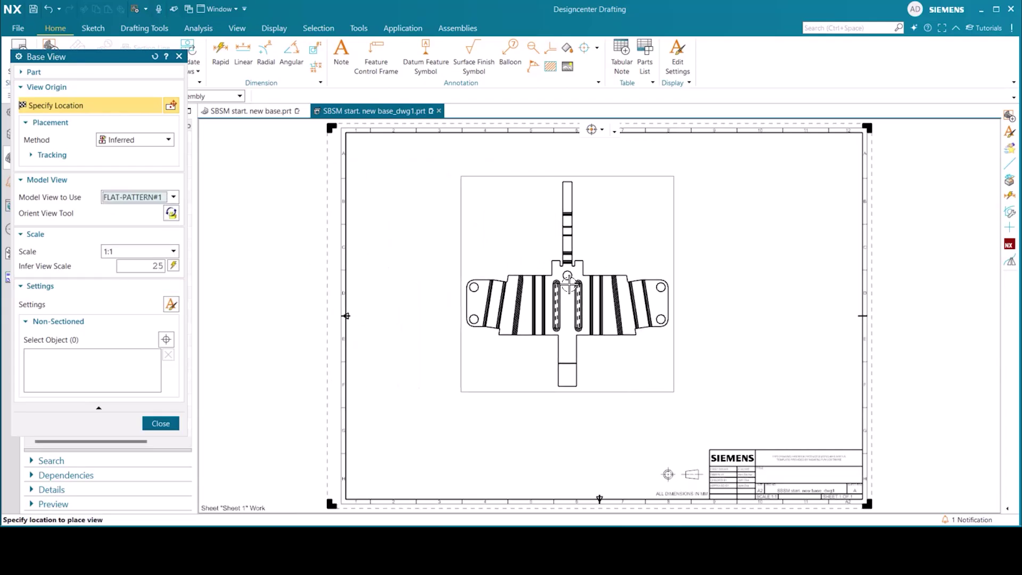
right_click(576, 285)
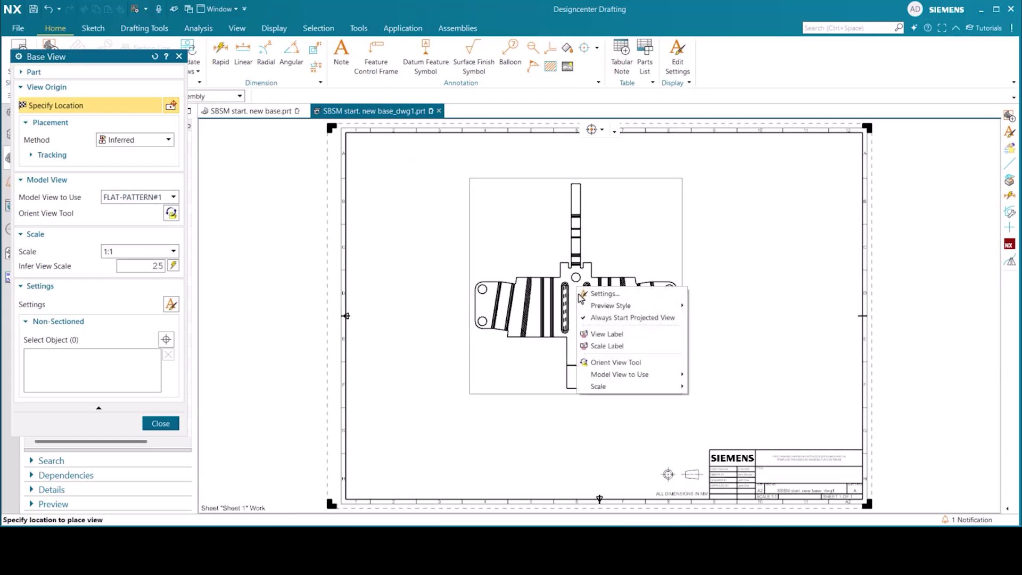
click(611, 297)
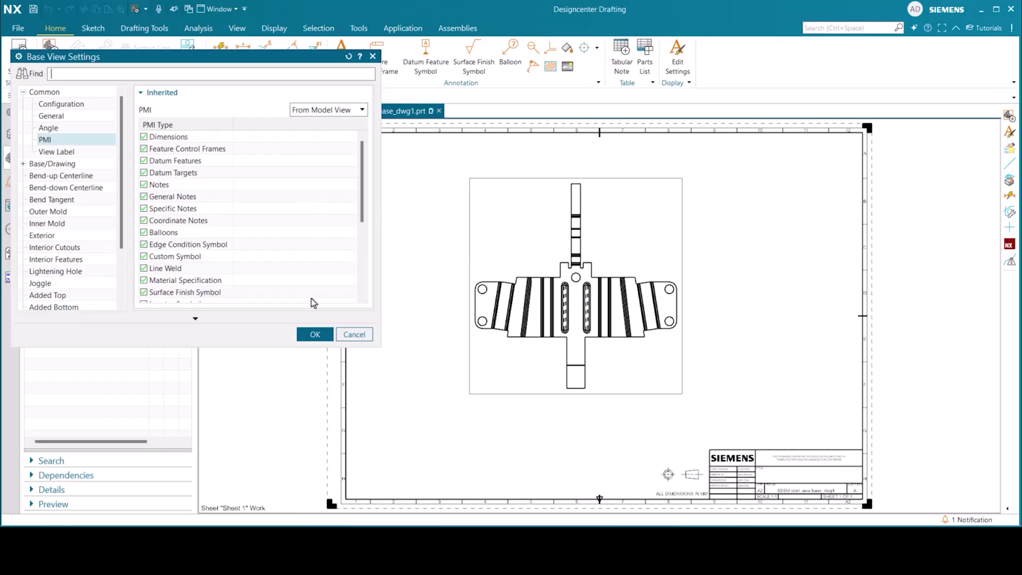
click(314, 334)
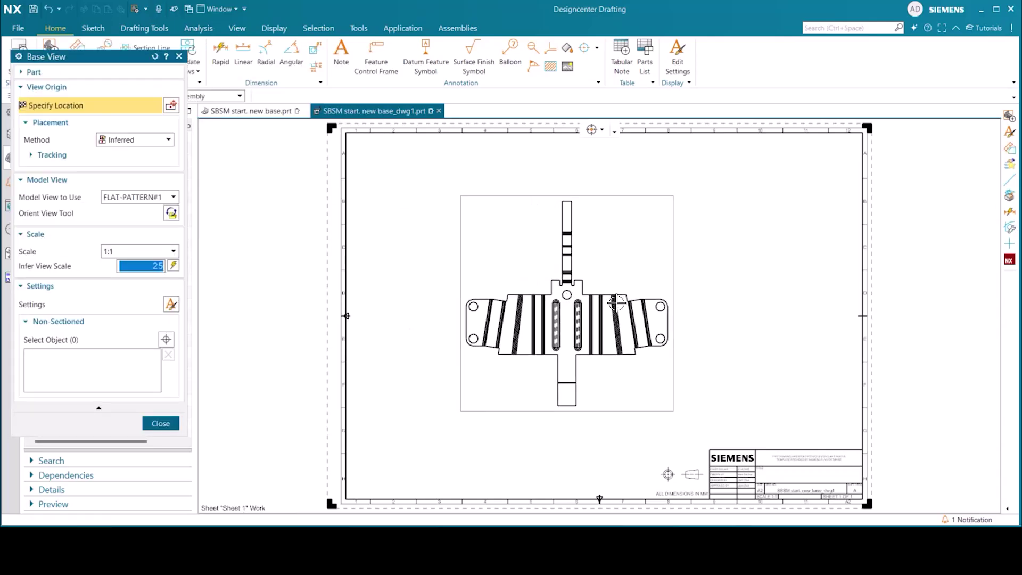
click(616, 302)
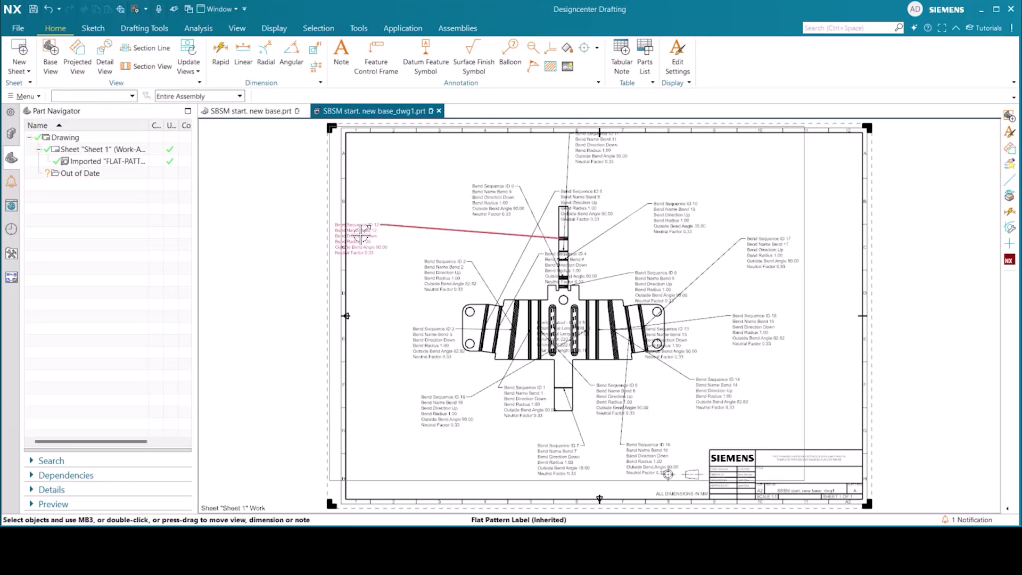
Move Bend Sequence ID 12 closer to the part and ID 11 inside the sheet.
drag(375, 237, 434, 227)
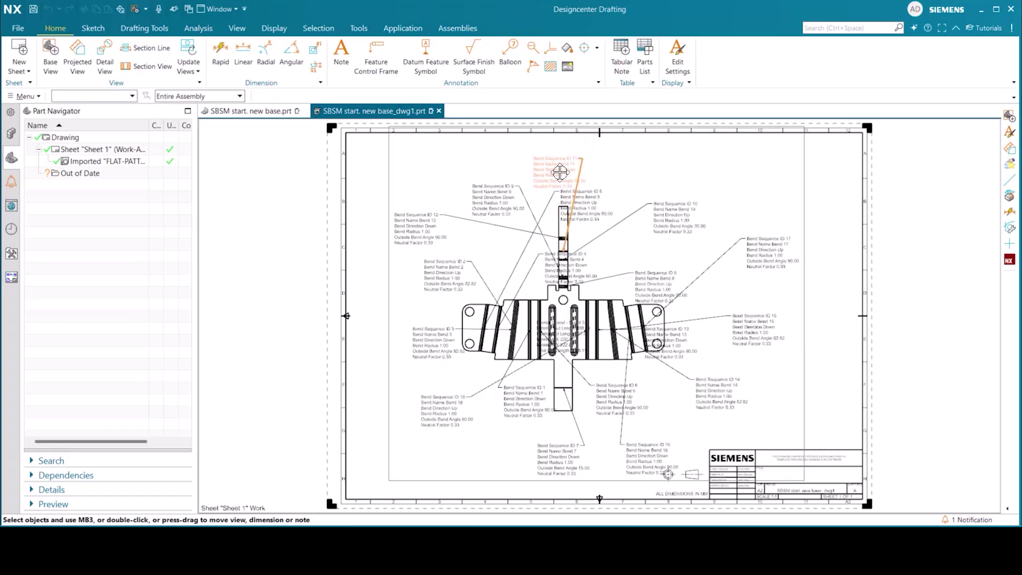
drag(588, 160, 546, 179)
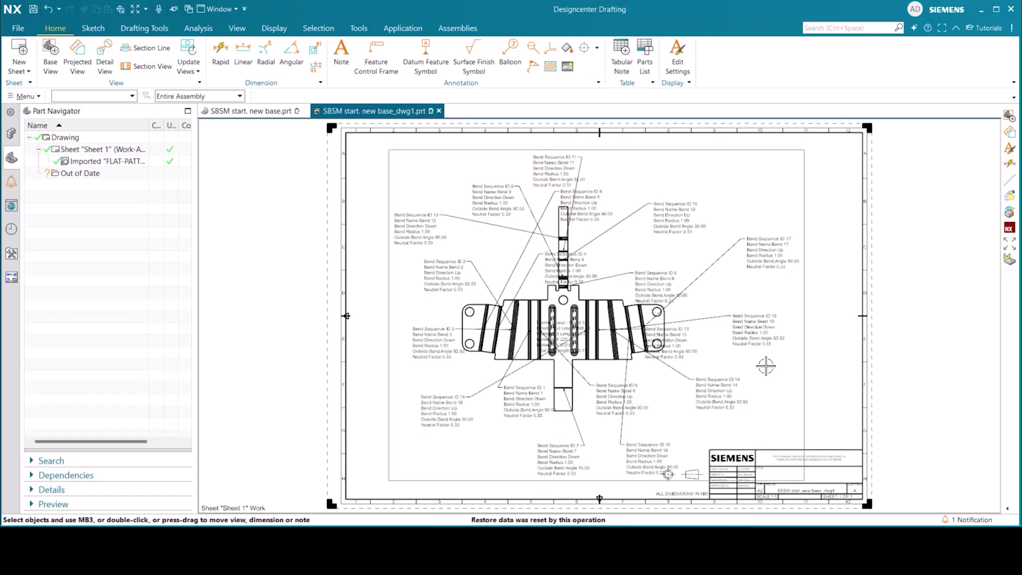